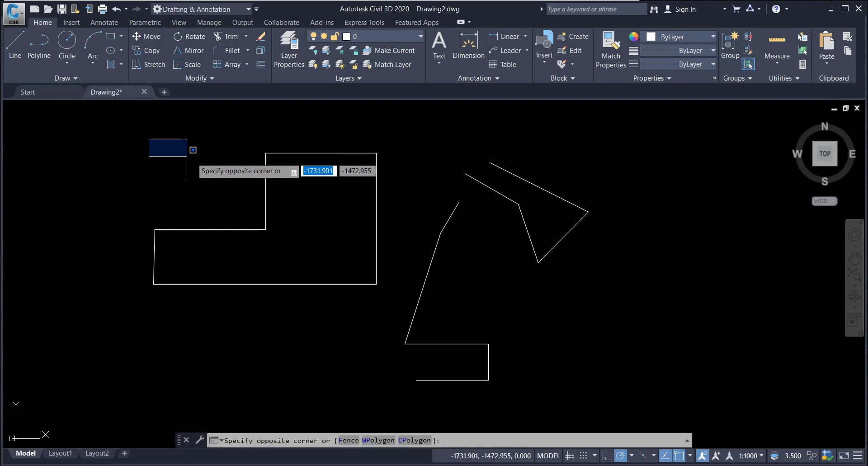
Step: Erase all the existing objects in the drawing
click(632, 395)
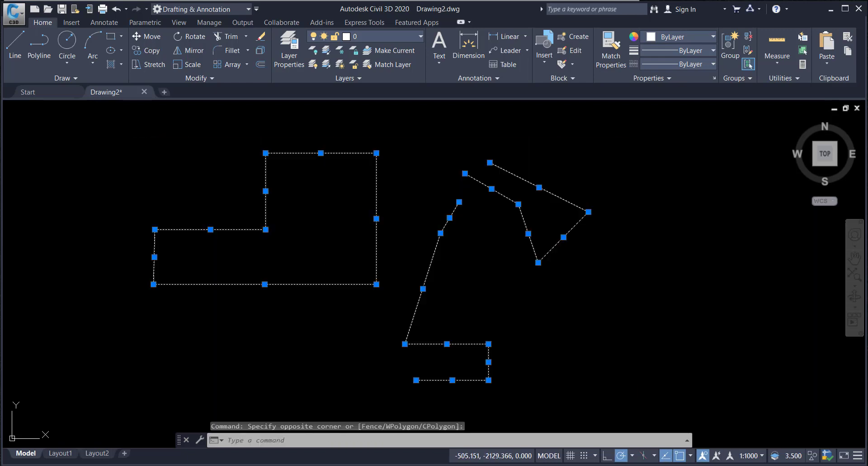
key(Delete)
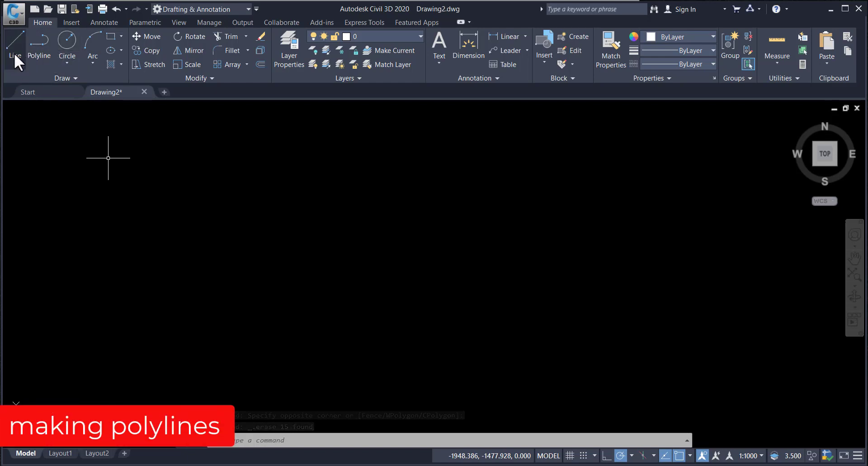
Step: Draw a closed six-sided polyline with the Polyline tool, finishing back at its start point
click(36, 45)
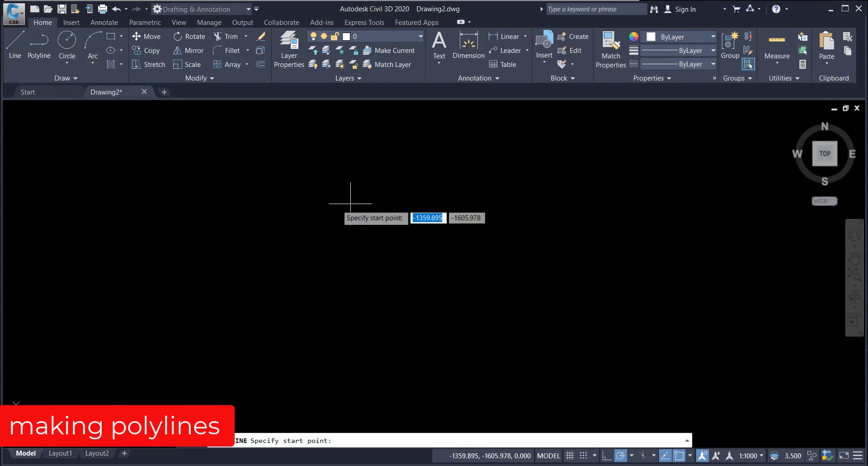
click(226, 237)
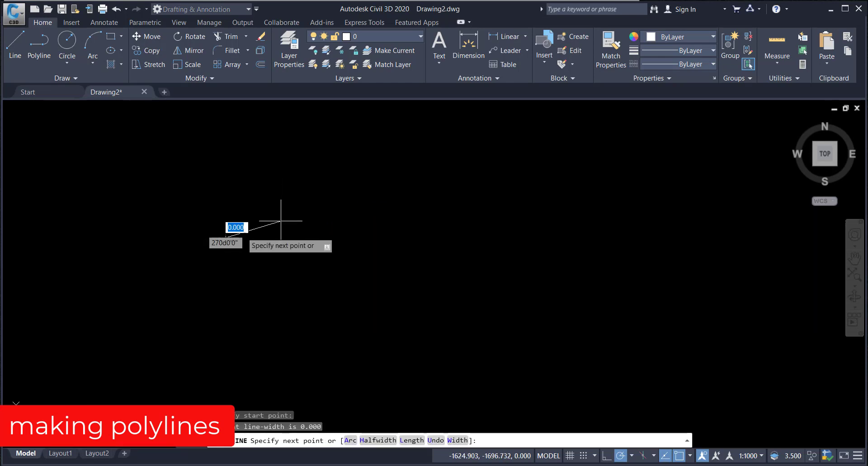
click(322, 190)
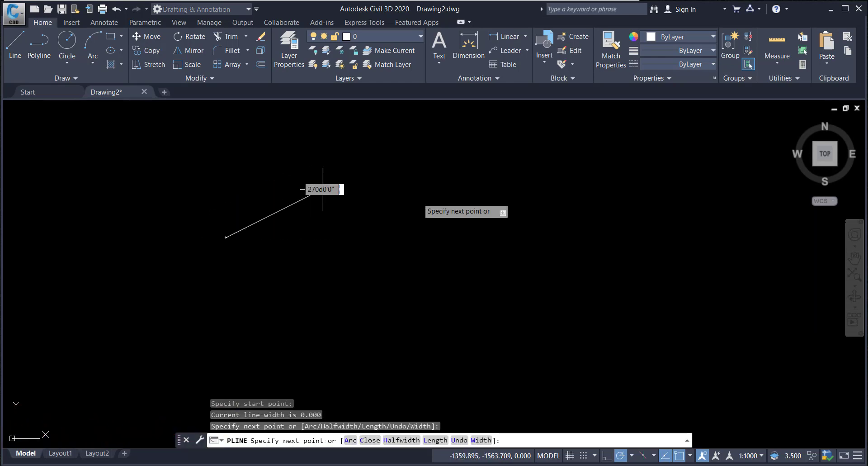
click(456, 207)
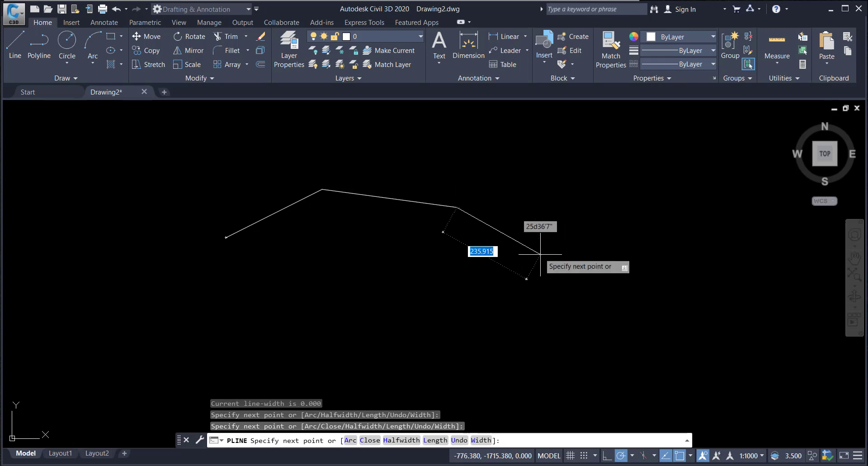
click(557, 269)
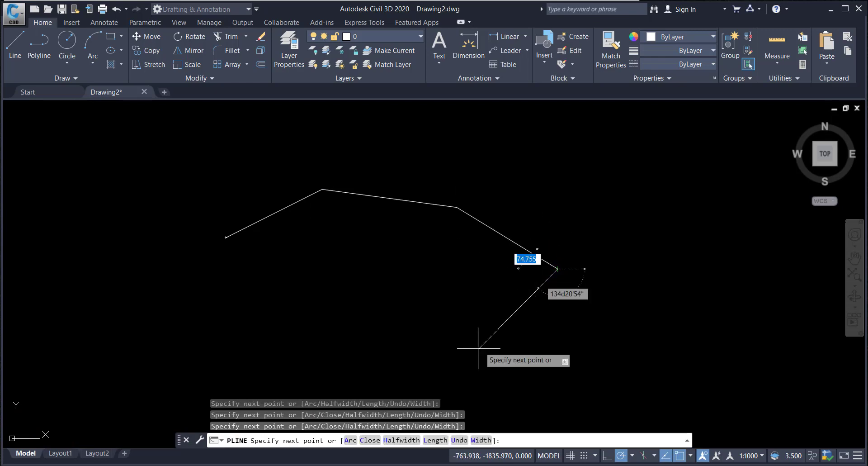
click(473, 354)
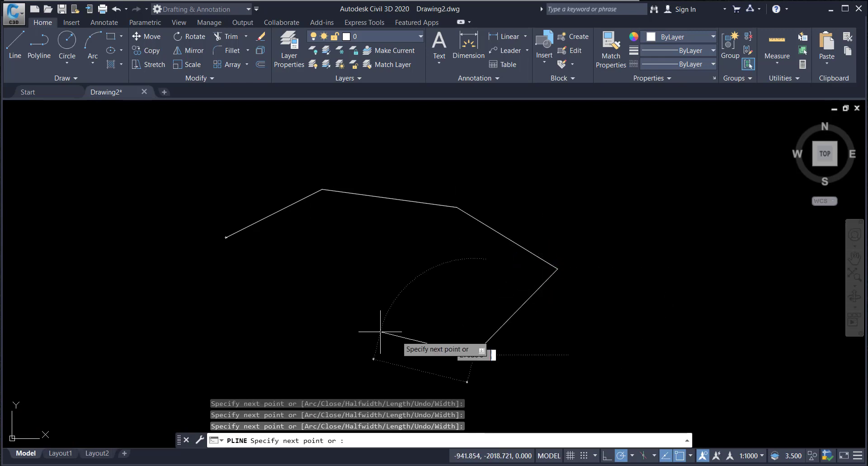
click(361, 326)
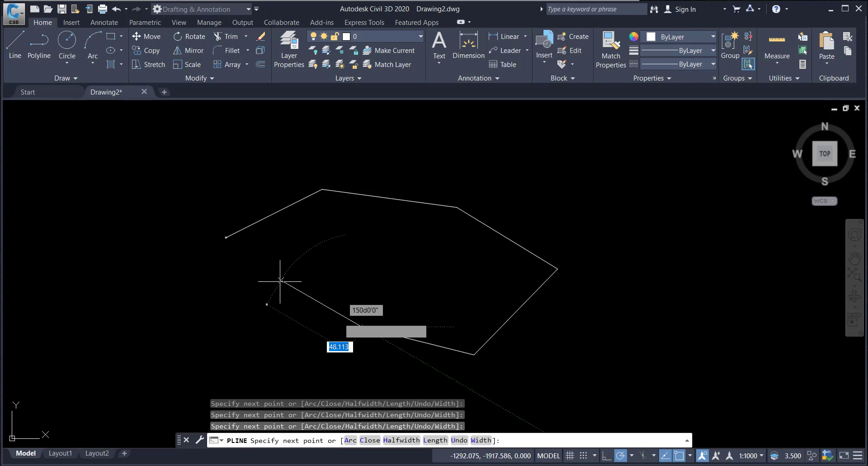
click(225, 236)
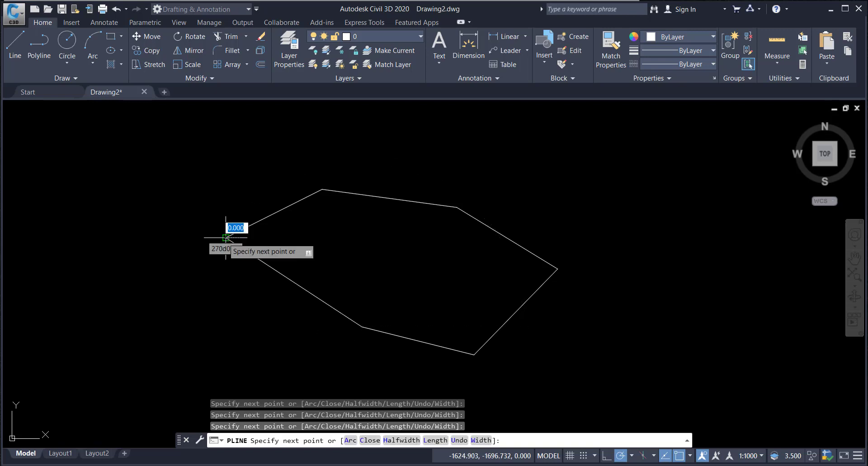
key(Escape)
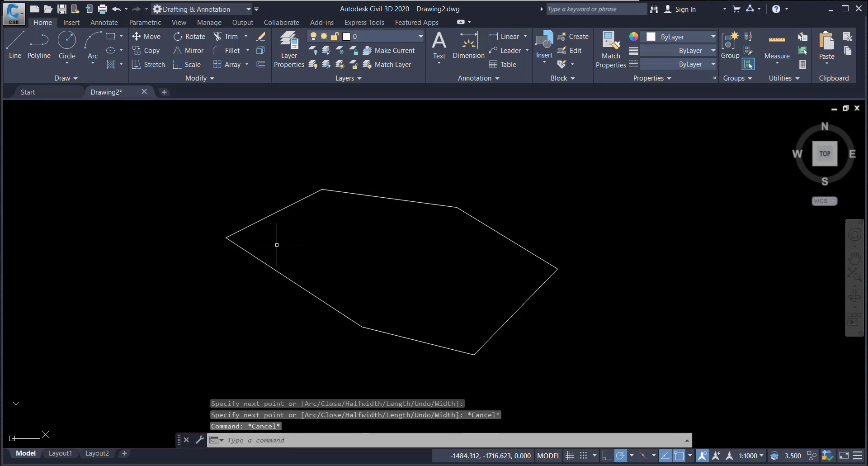
click(277, 245)
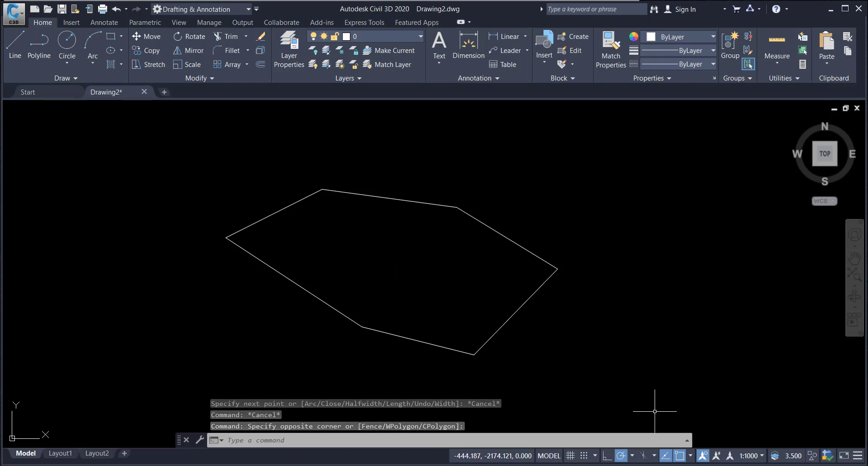
click(622, 373)
key(Escape)
key(Escape)
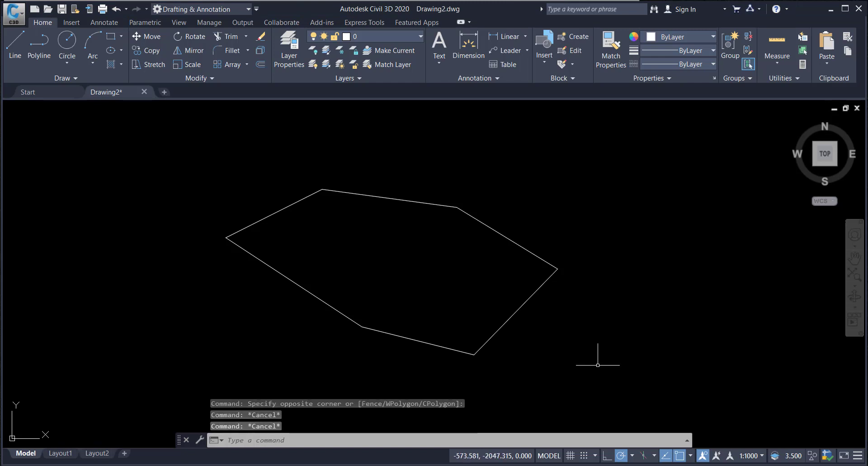
key(Escape)
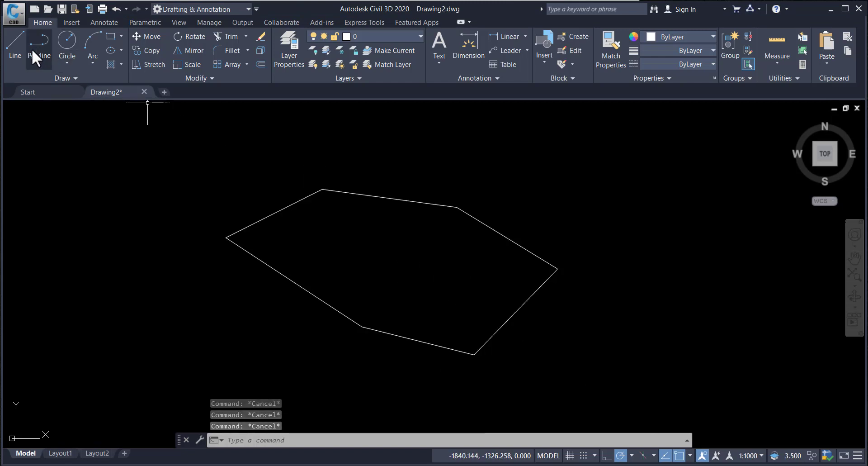
click(16, 48)
click(371, 163)
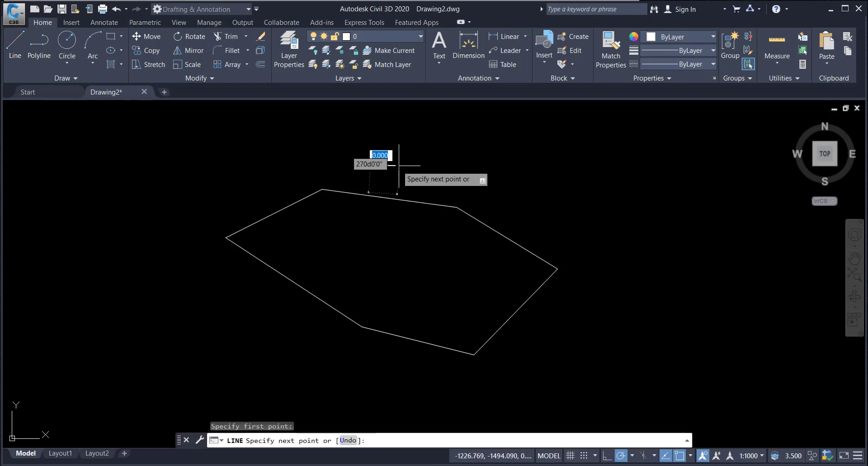
key(Escape)
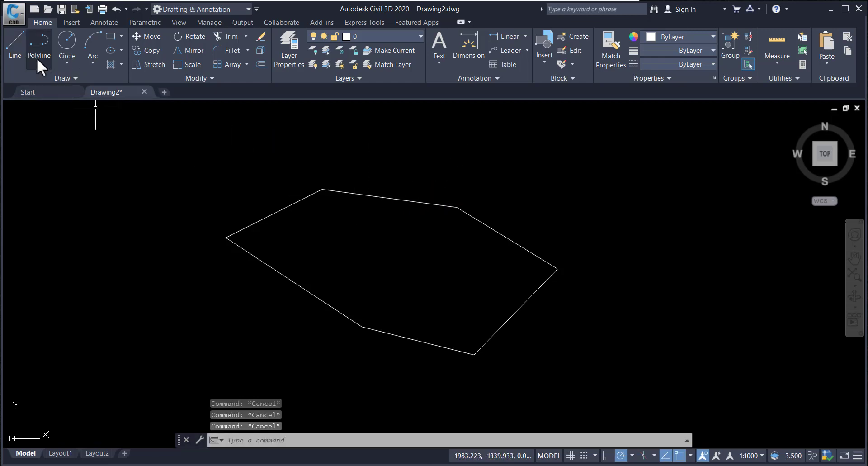
Step: Draw an open chain of four connected line segments above the polyline with the Line tool
click(18, 53)
click(331, 158)
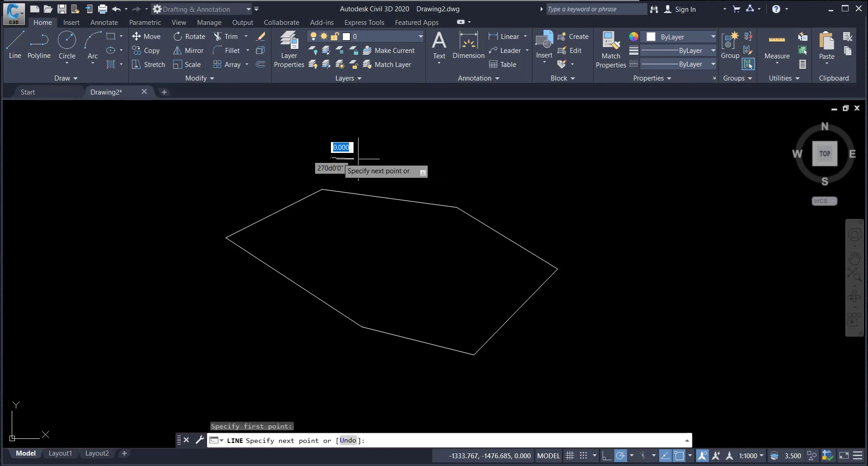
click(455, 162)
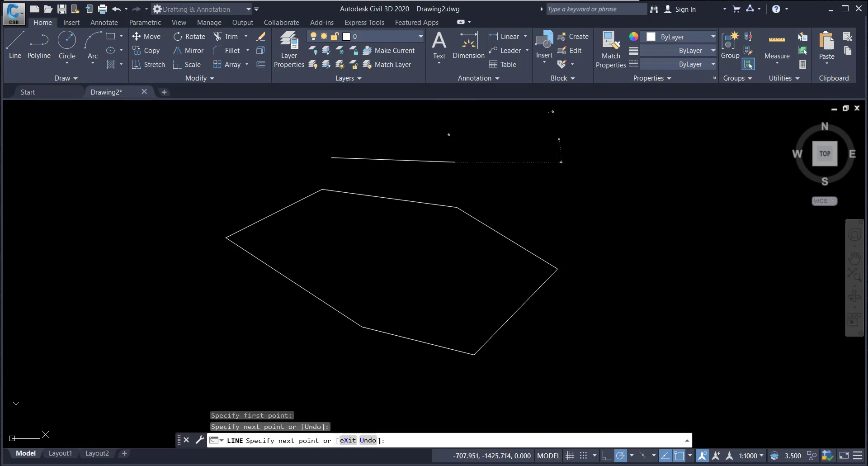
click(559, 139)
click(593, 194)
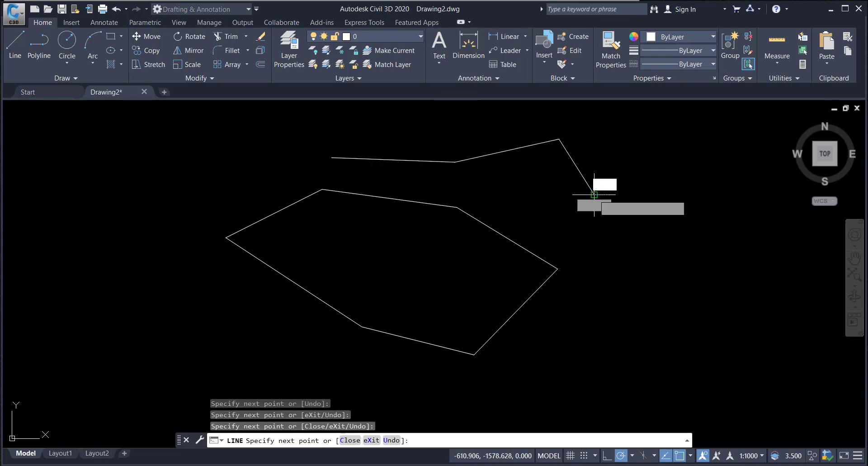
click(661, 166)
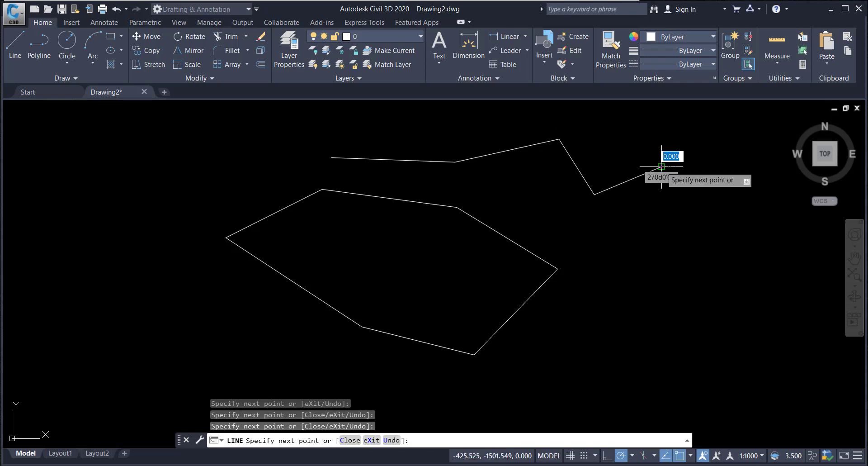
key(Escape)
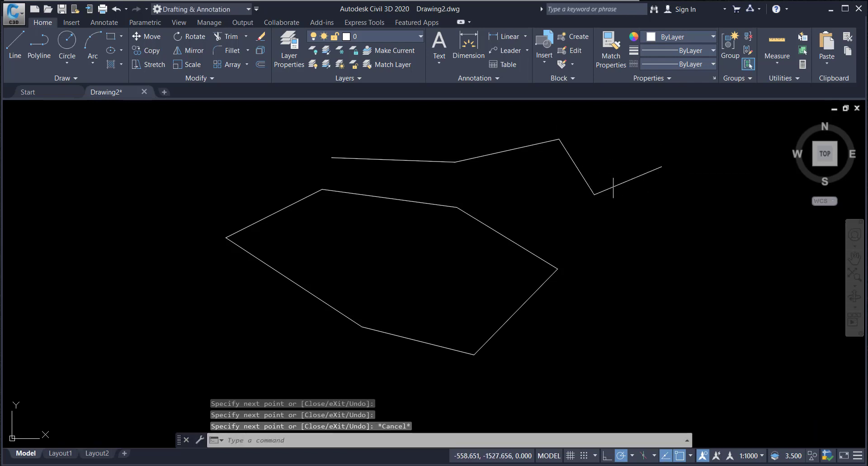
Step: Select the polyline and then one line segment to compare how each is selected
click(462, 211)
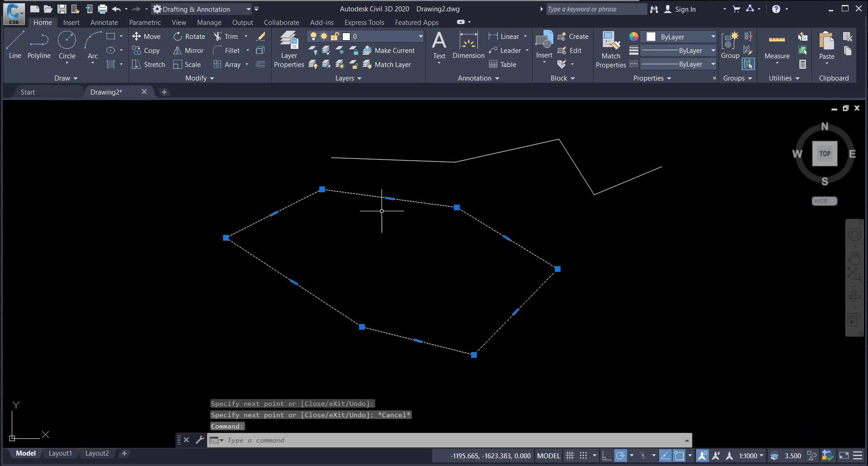
key(Escape)
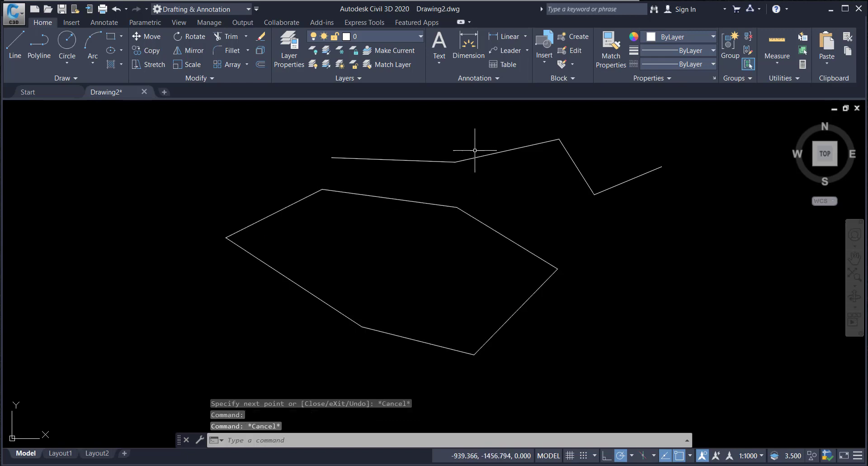
click(408, 159)
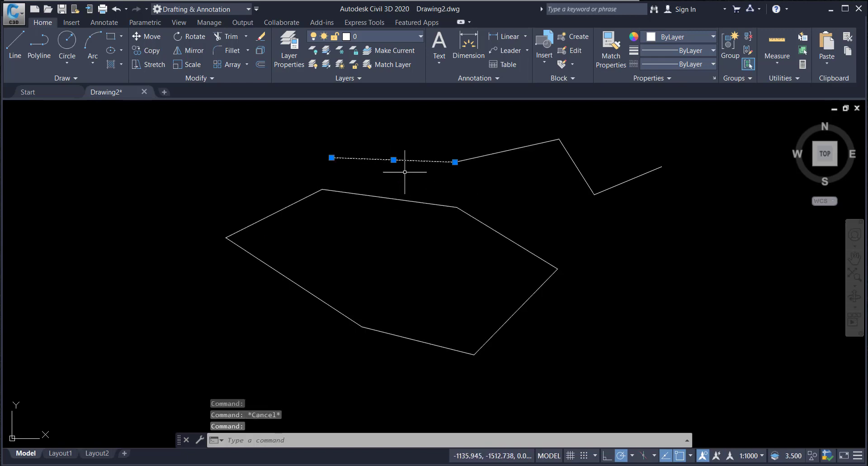
key(Escape)
Step: Erase the polyline together with all the line segments
click(438, 204)
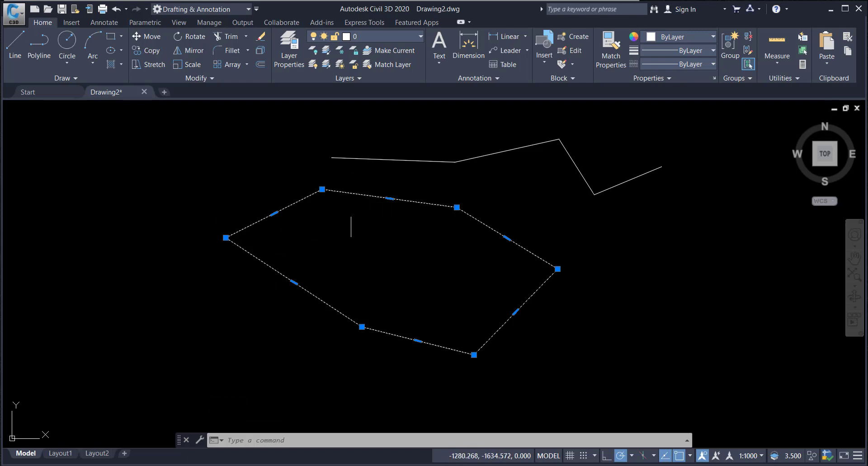
click(353, 194)
key(Delete)
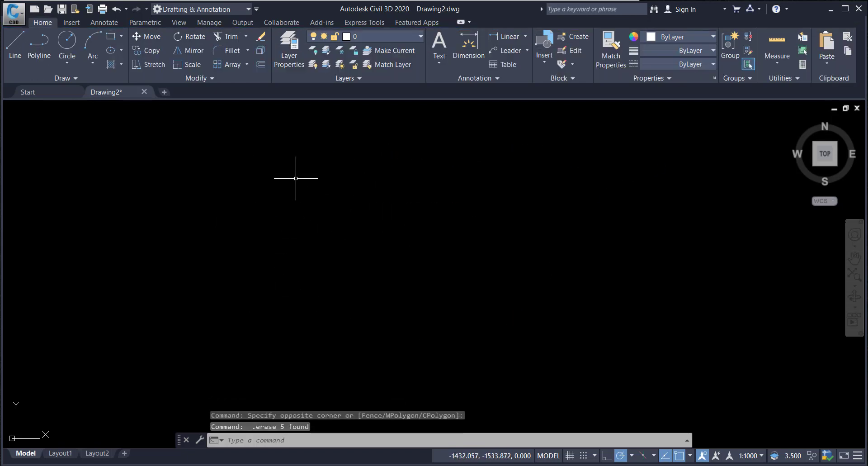
Step: Draw a circle with a radius of 100 near the middle of the drawing area
click(69, 38)
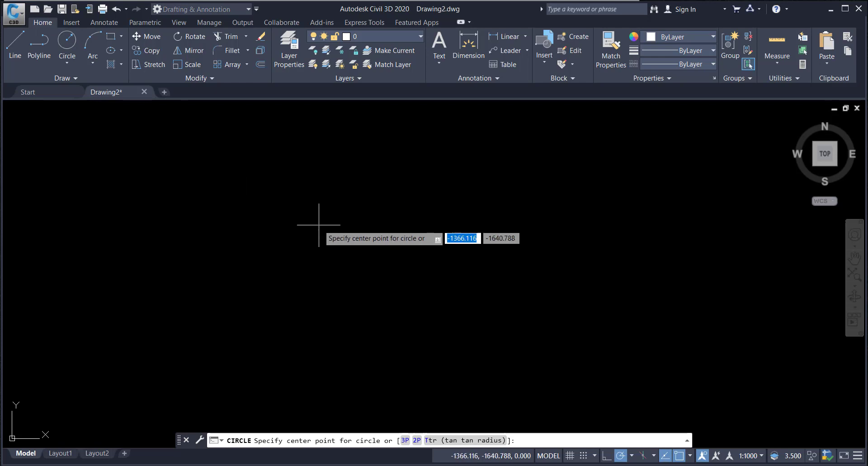
click(340, 264)
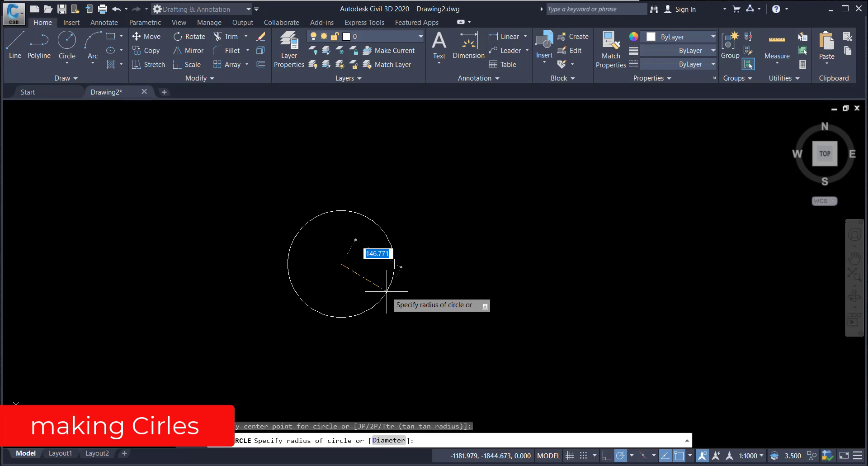
text(100)
key(Return)
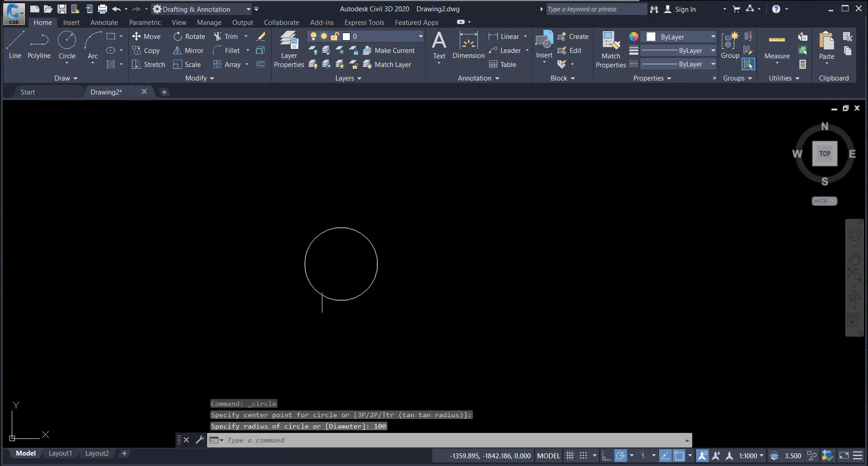
scroll(332, 260, down, 2)
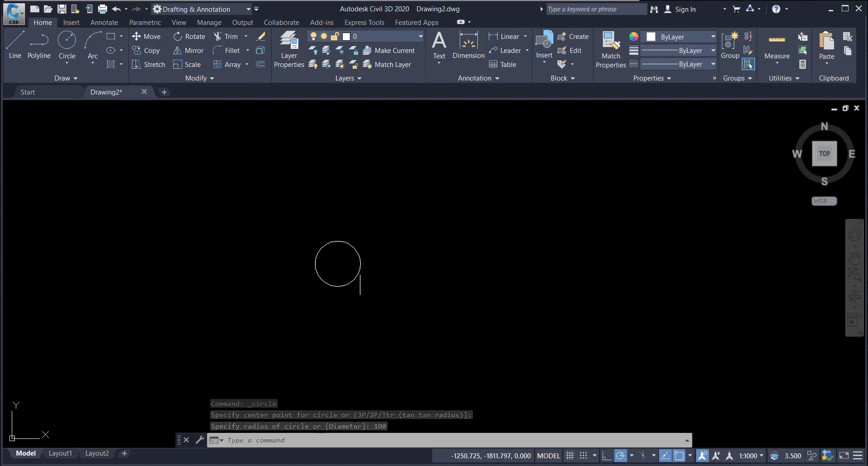
click(360, 267)
key(Escape)
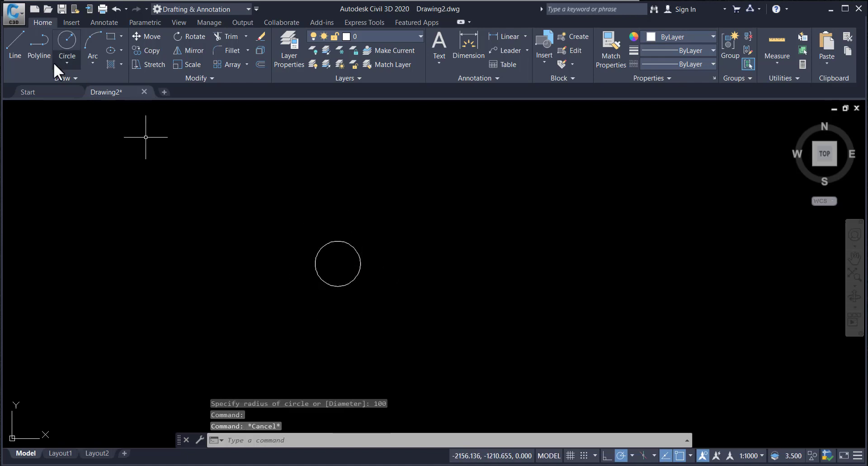
Step: Draw a second circle to the right of the first using the Diameter option with a diameter of 100
click(64, 44)
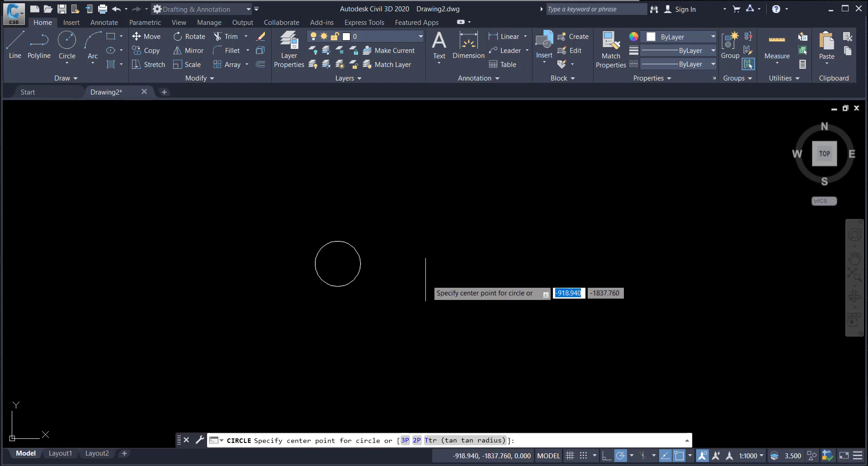
click(404, 259)
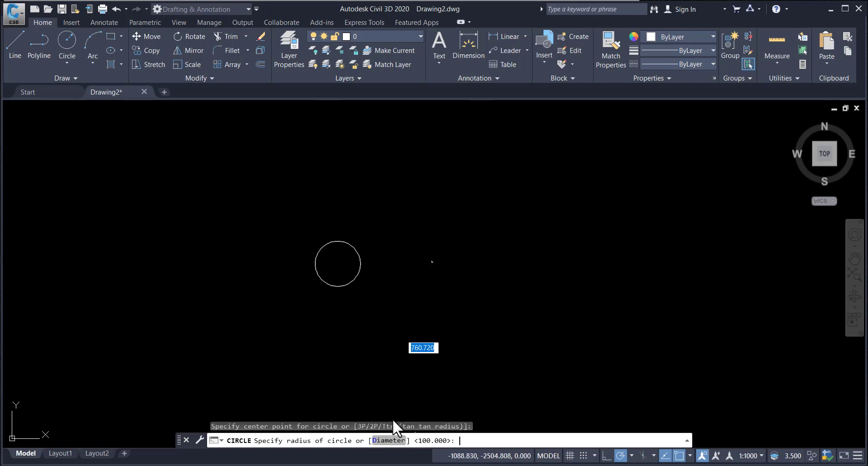
text(D)
key(Return)
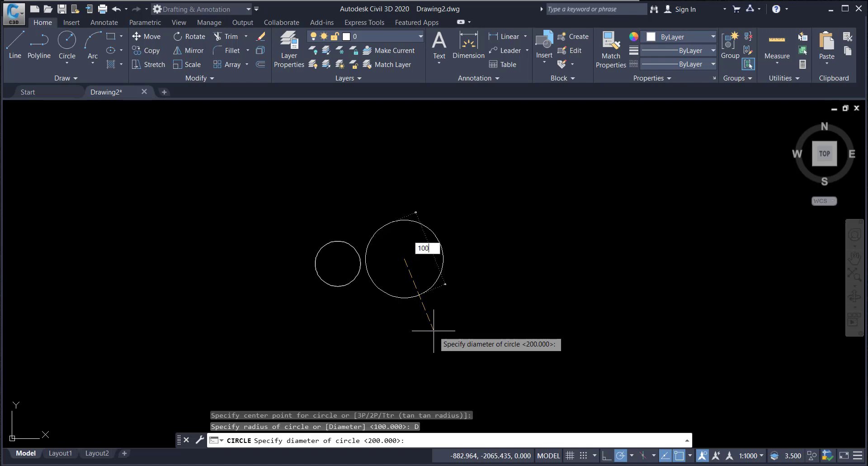
key(Return)
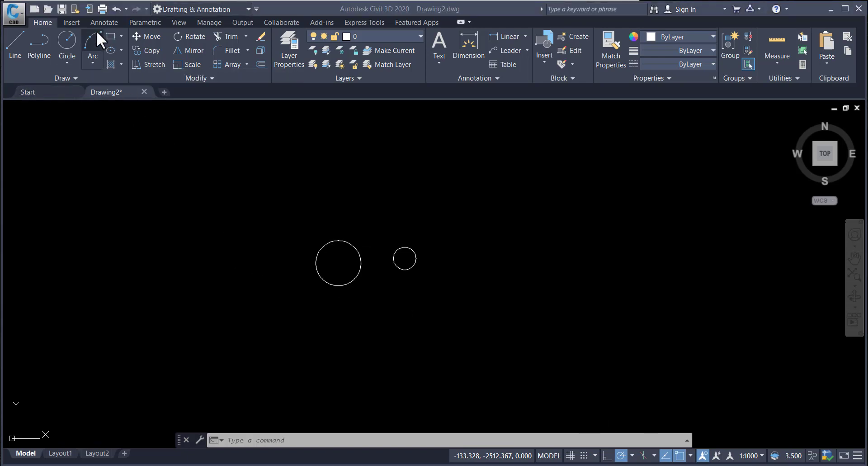
click(92, 63)
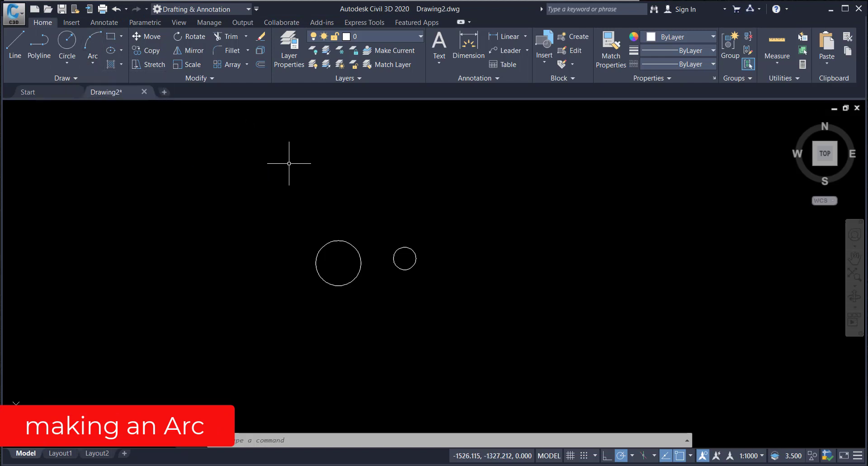
key(Escape)
key(Escape)
key(Escape)
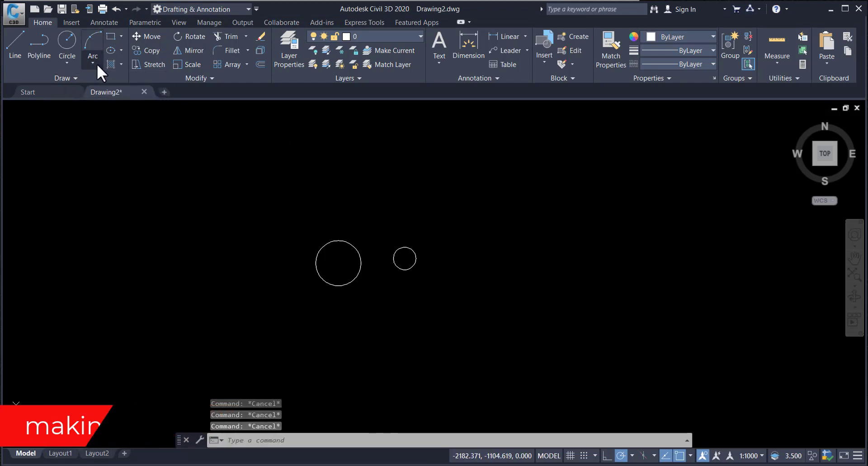
Step: Draw a three-point arc above the circles and erase it
click(96, 63)
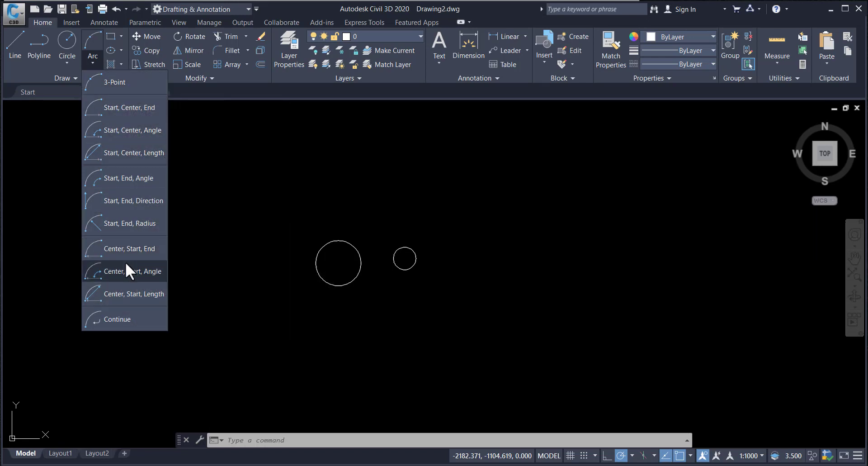
click(110, 81)
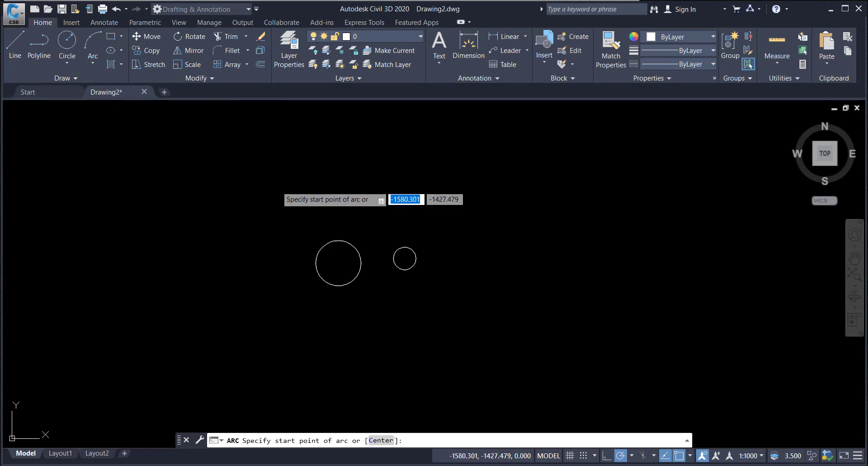
click(278, 179)
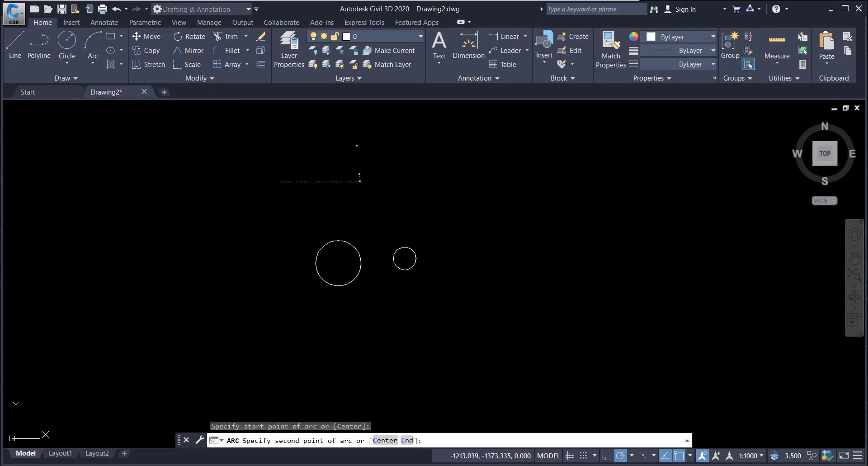
click(359, 174)
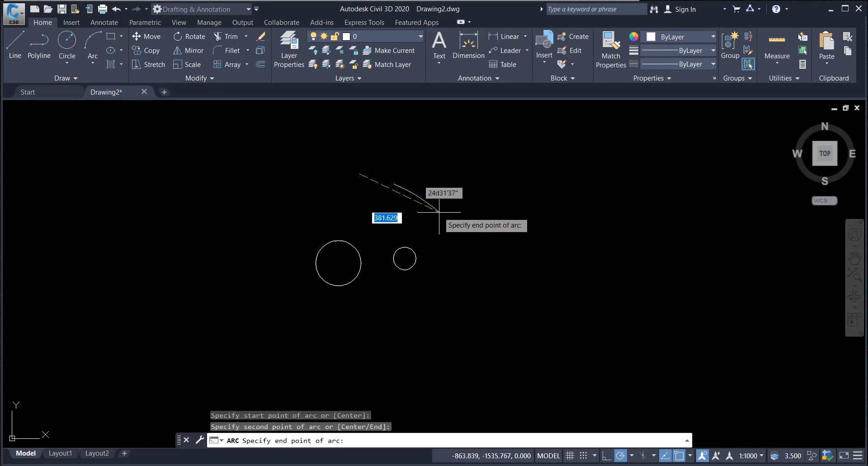
click(441, 239)
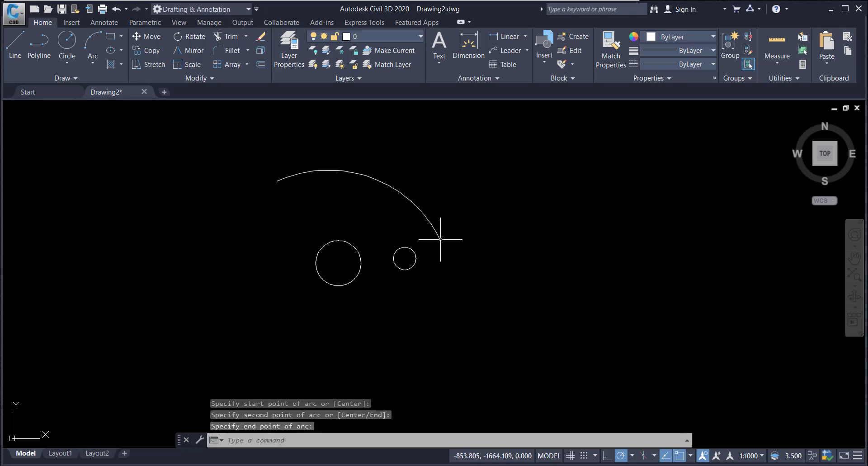
click(354, 172)
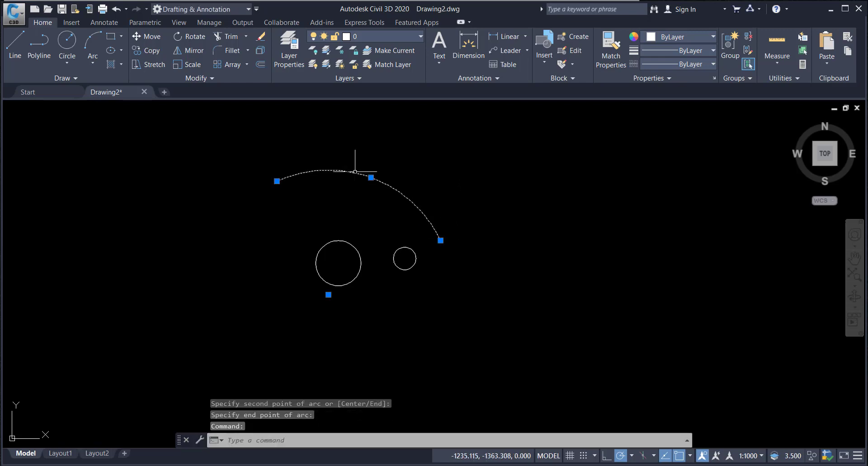
key(Delete)
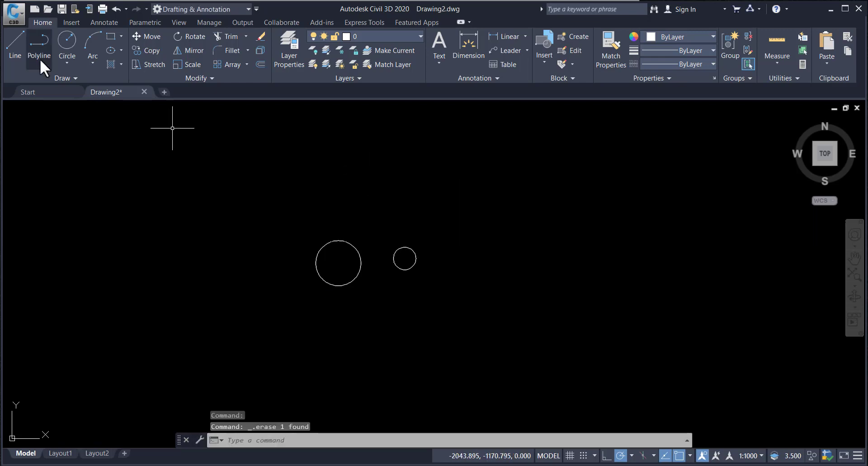
Step: Draw a quarter arc above the circles with the Center, Start, End option, centred above the small circle
click(92, 64)
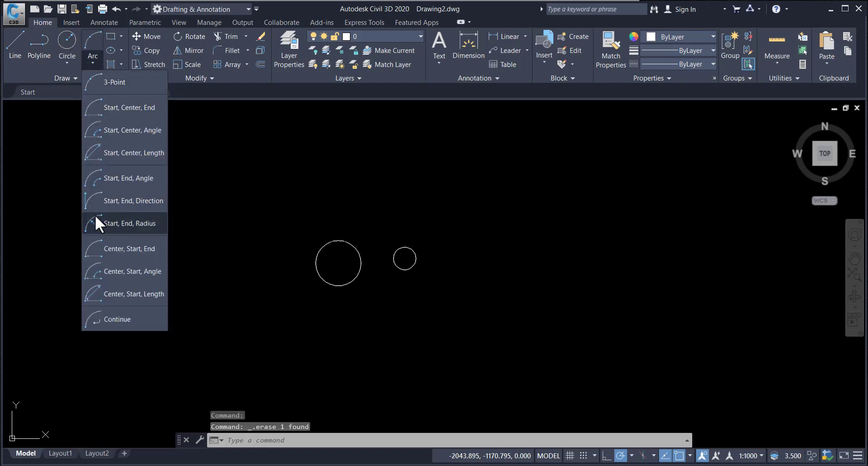
click(132, 253)
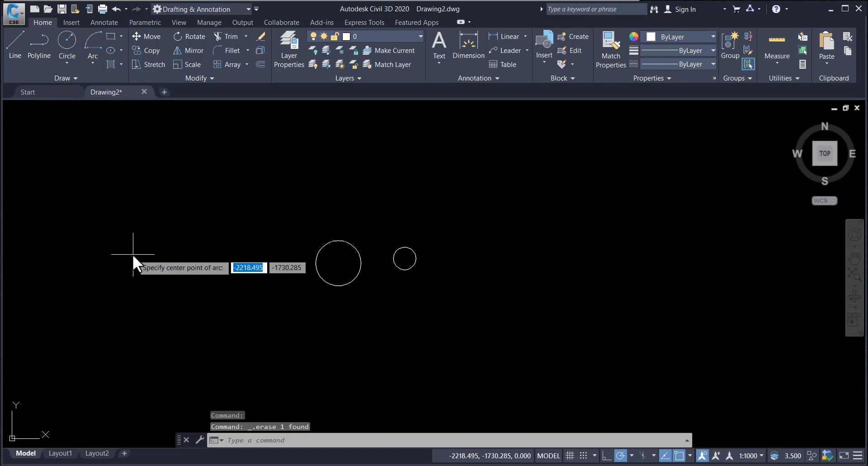
click(384, 221)
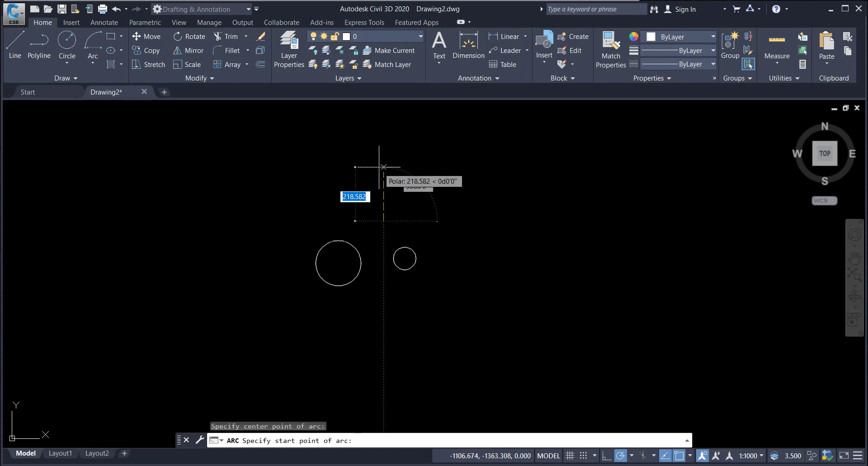
click(379, 167)
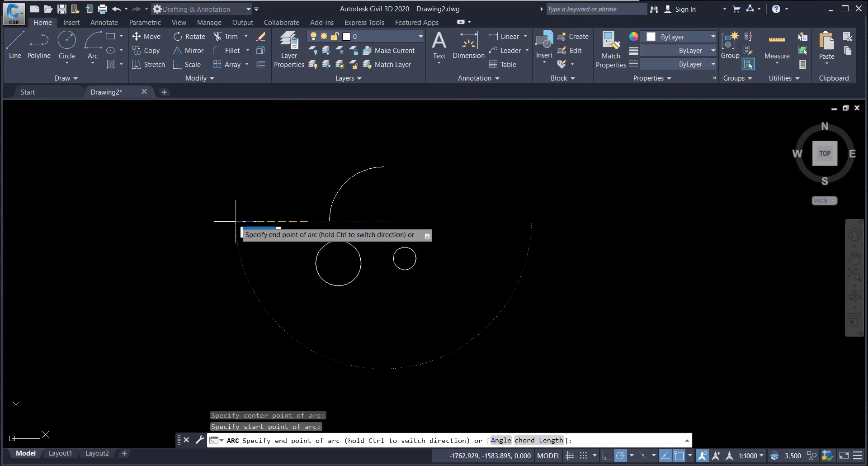
click(235, 221)
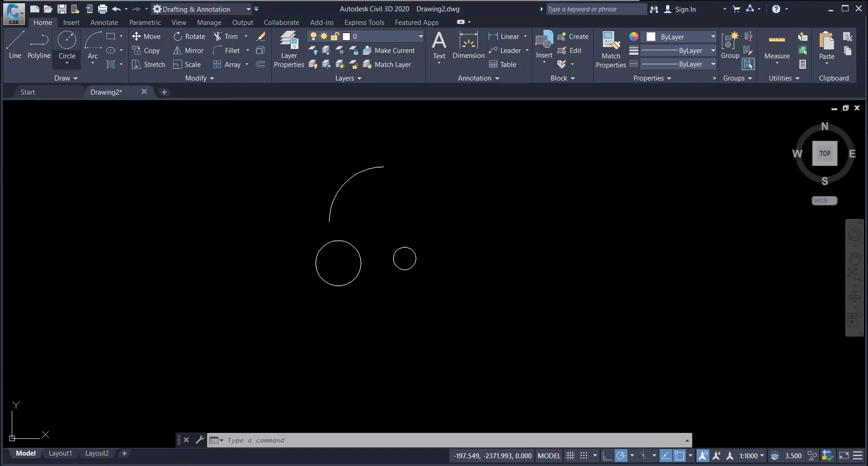
key(Escape)
key(Escape)
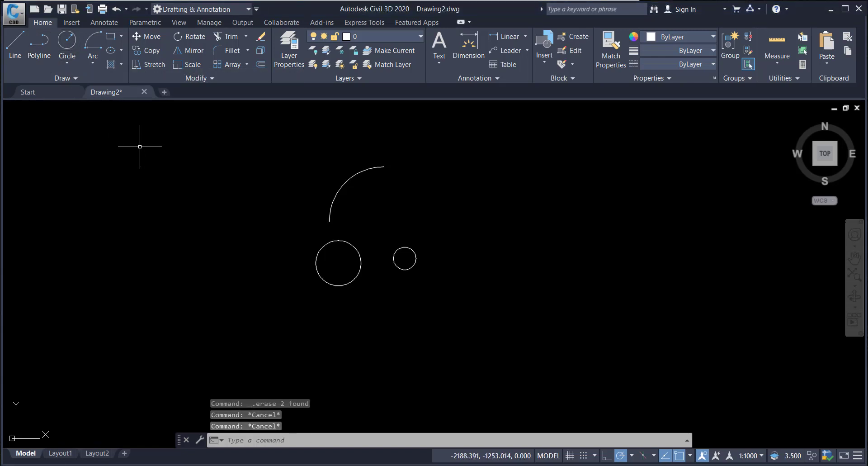
click(65, 57)
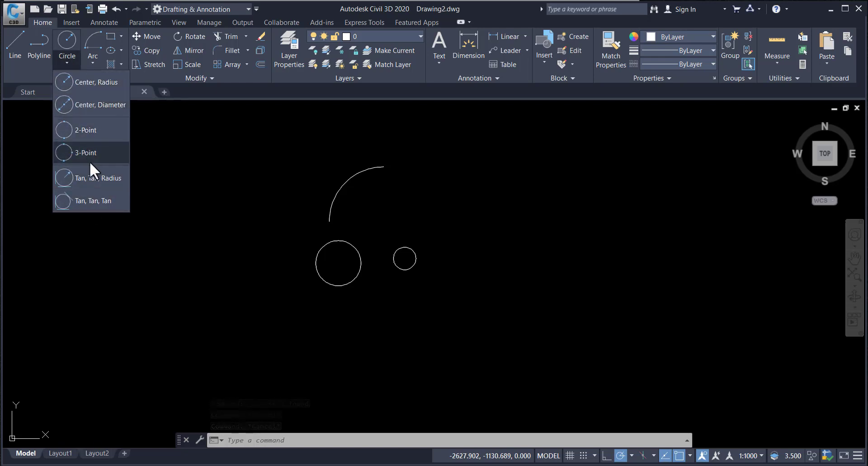
key(Escape)
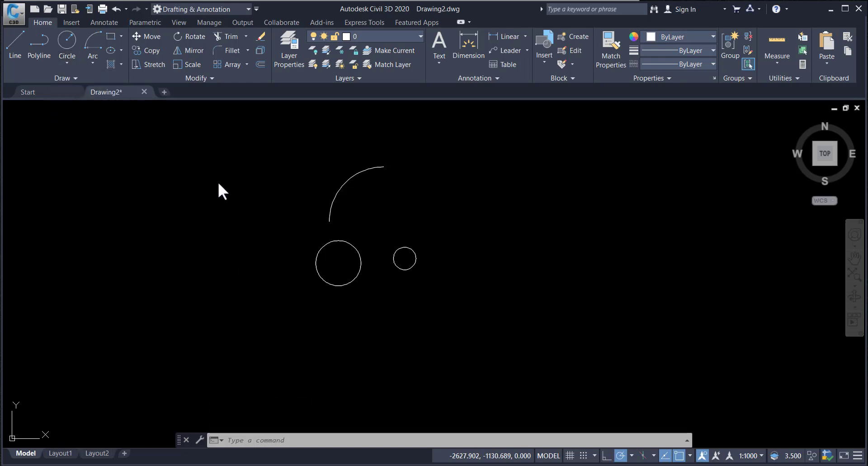
key(Escape)
key(Escape)
key(Escape)
Step: Draw a rectangle to the upper right of the circles and erase it
click(119, 35)
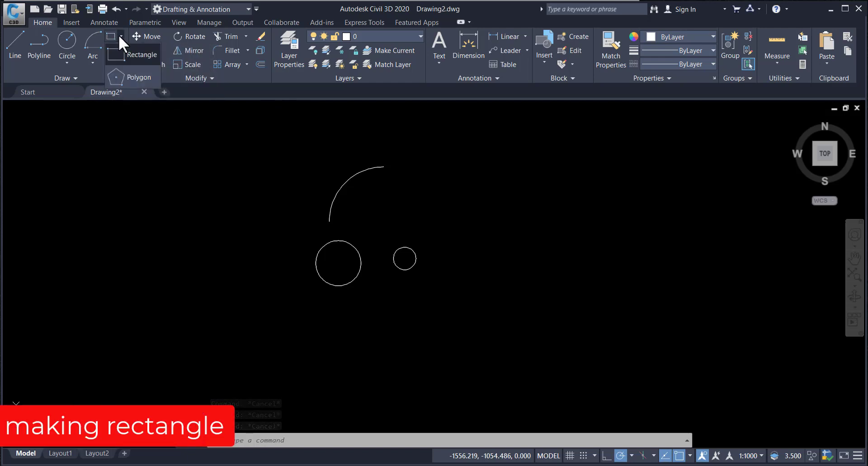
click(135, 55)
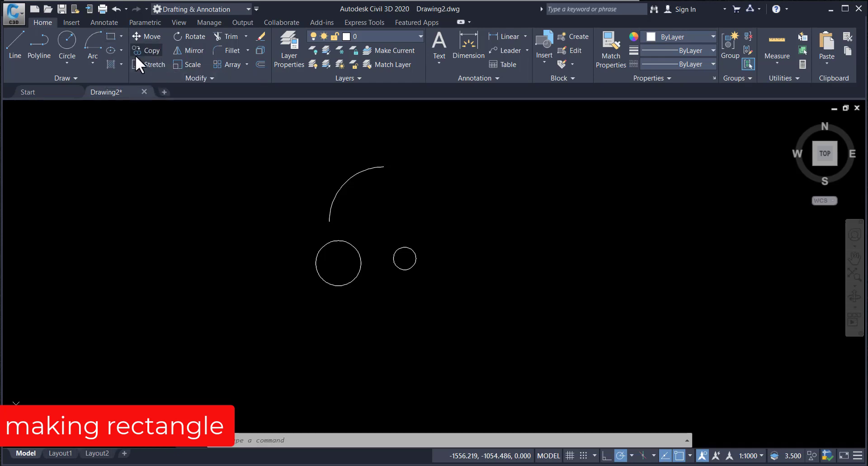
click(440, 165)
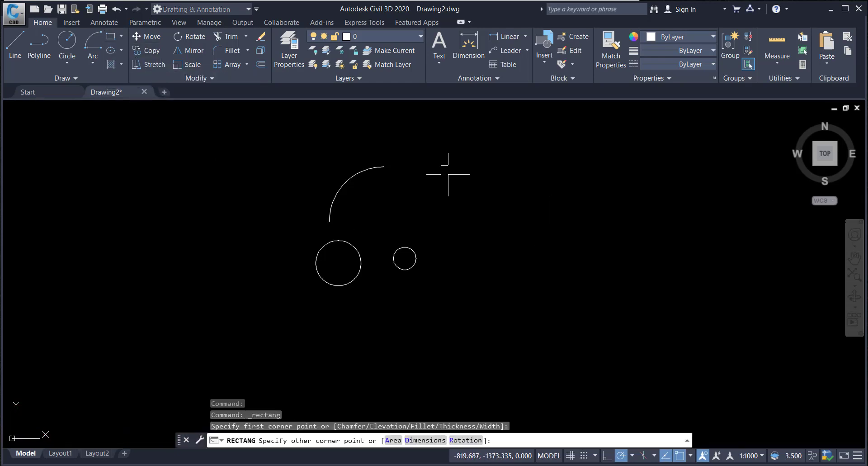
click(562, 230)
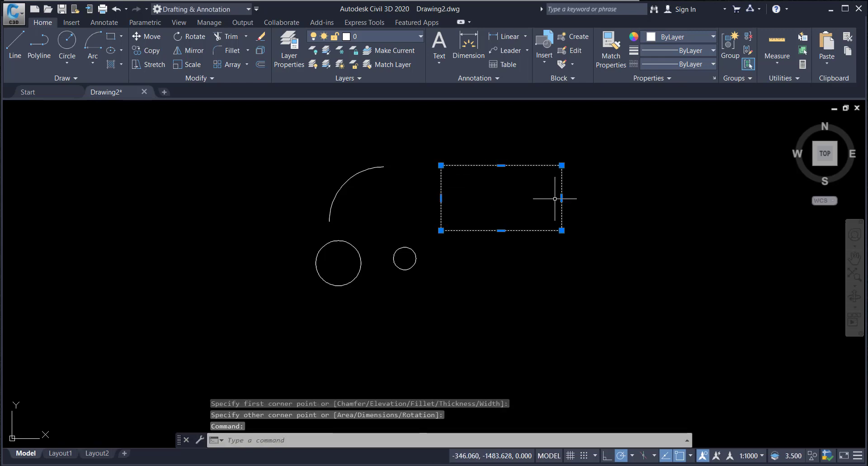
key(Delete)
Step: Draw a rectangle by two corner points to the upper right of the circles
click(110, 36)
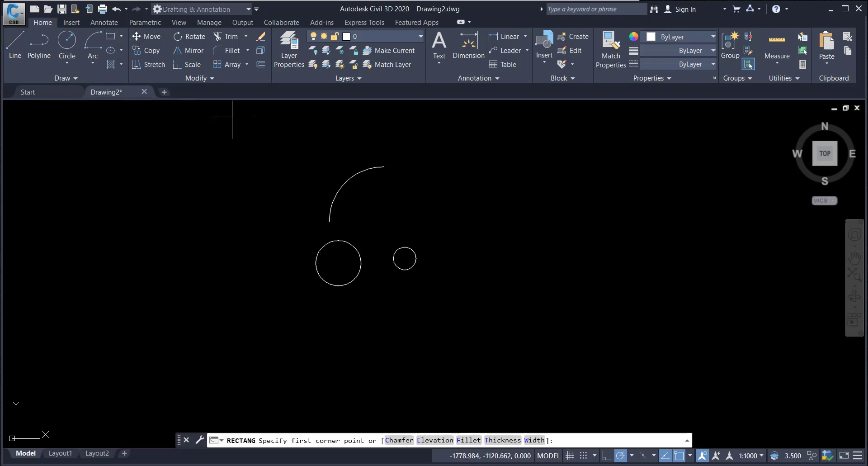
click(461, 140)
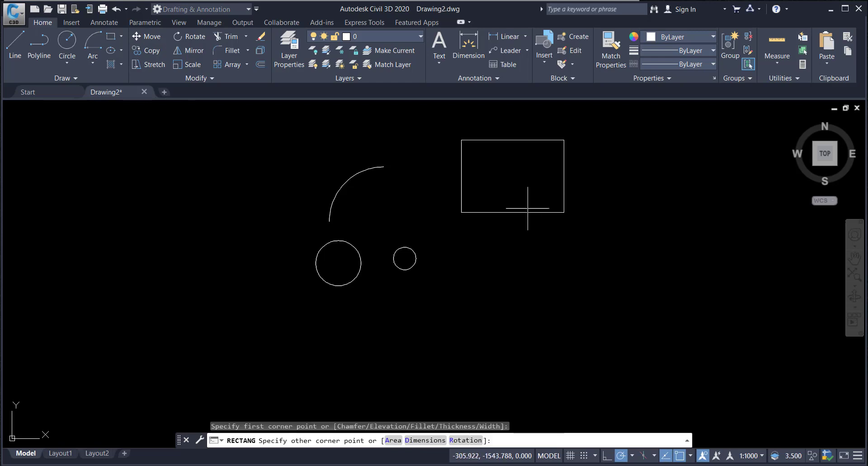
click(585, 216)
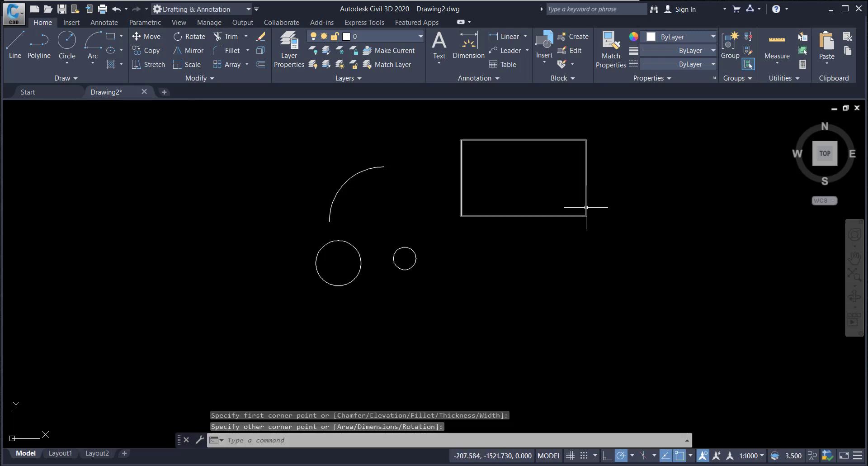
click(585, 211)
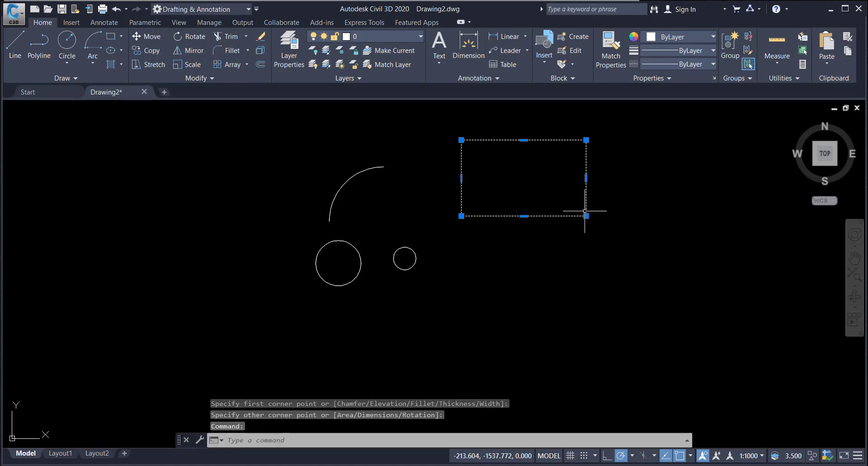
click(116, 39)
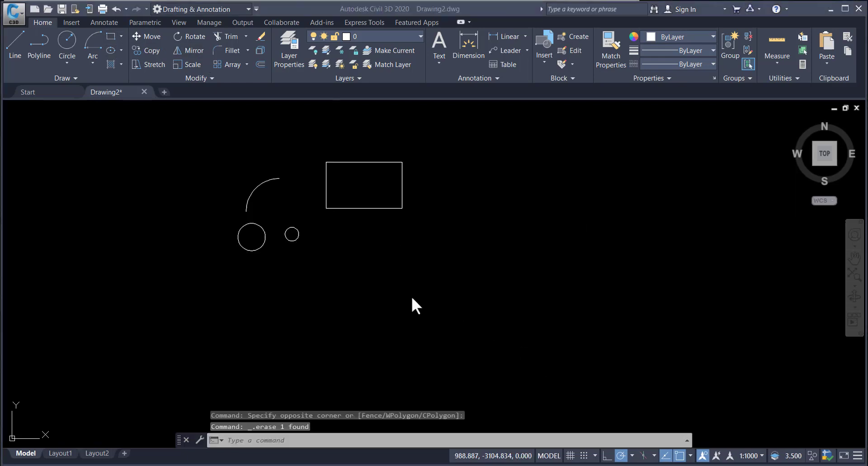
click(113, 38)
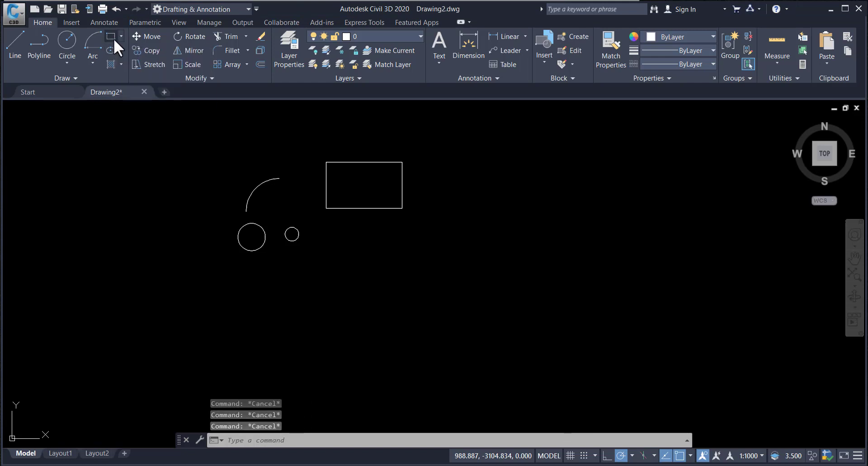
click(370, 263)
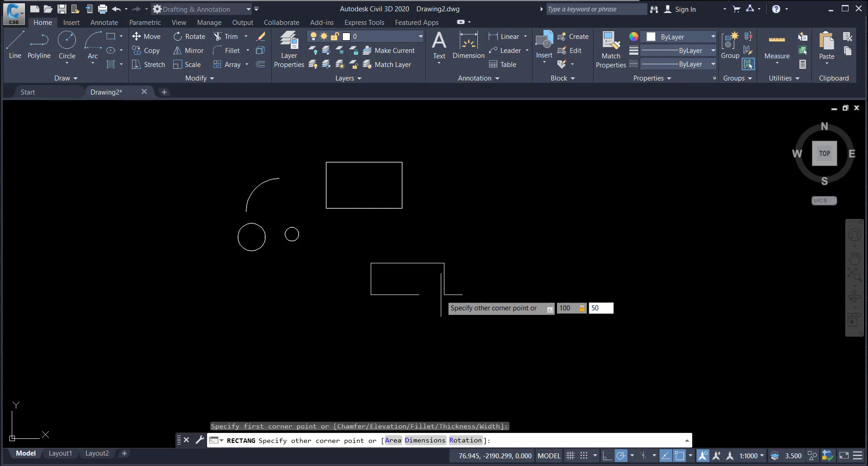
key(Return)
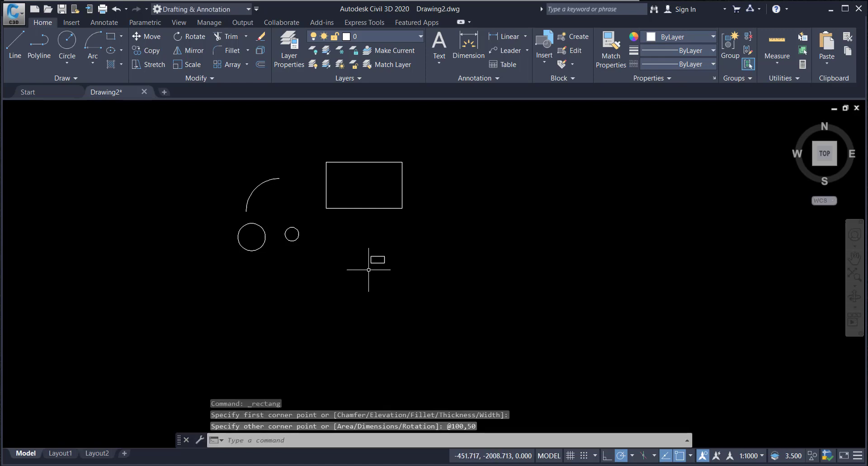
Step: Zoom in and out and pan around the drawing to inspect the shapes
scroll(369, 269, up, 5)
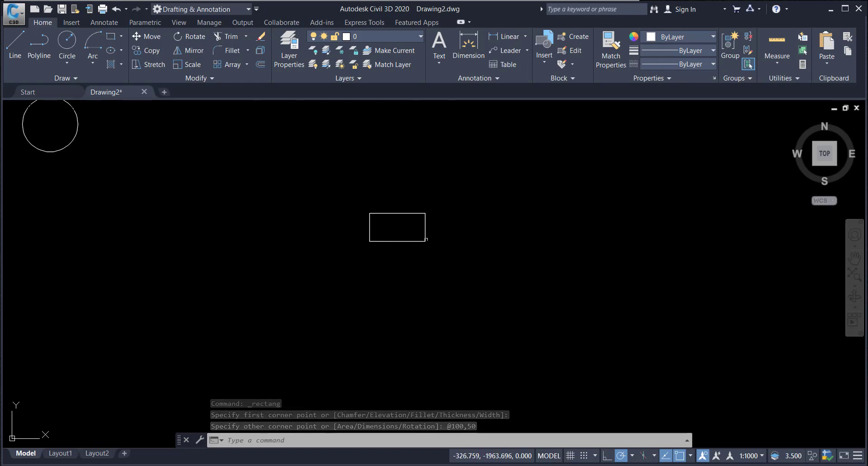
scroll(423, 228, down, 5)
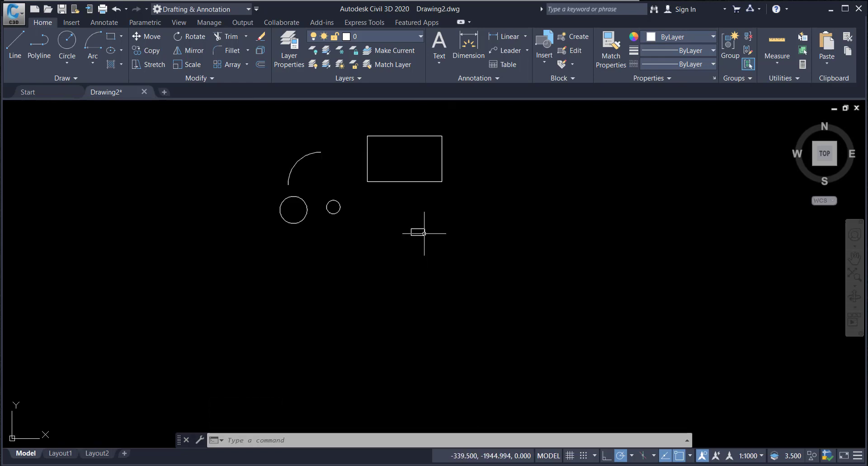
scroll(334, 215, up, 2)
scroll(337, 217, down, 2)
middle_drag(410, 230, 418, 258)
scroll(430, 204, down, 4)
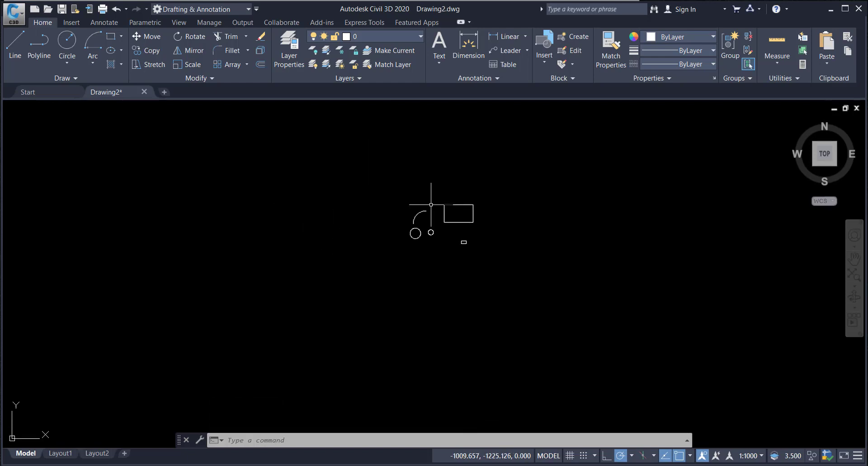
scroll(436, 229, up, 4)
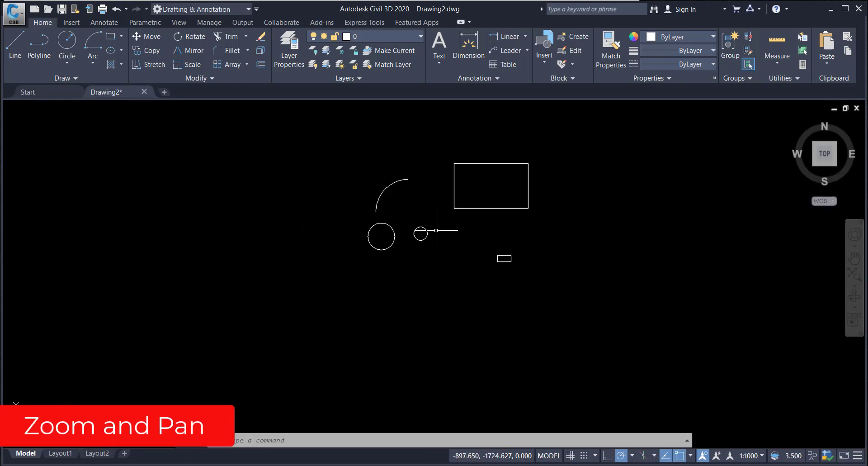
scroll(436, 231, down, 4)
scroll(435, 230, up, 6)
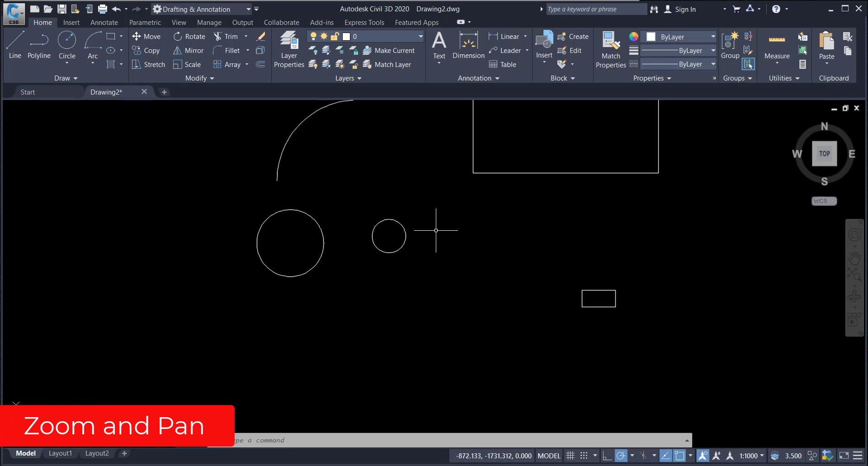
scroll(436, 230, down, 4)
scroll(435, 230, up, 3)
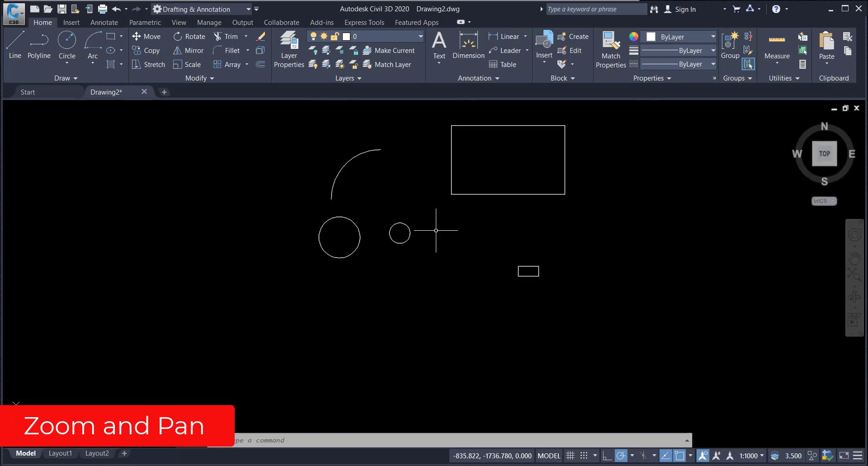
Step: Pan and zoom the view around the circles, arc and rectangles to examine the drawing
scroll(436, 230, down, 4)
scroll(436, 230, up, 6)
scroll(435, 230, down, 5)
scroll(435, 230, up, 3)
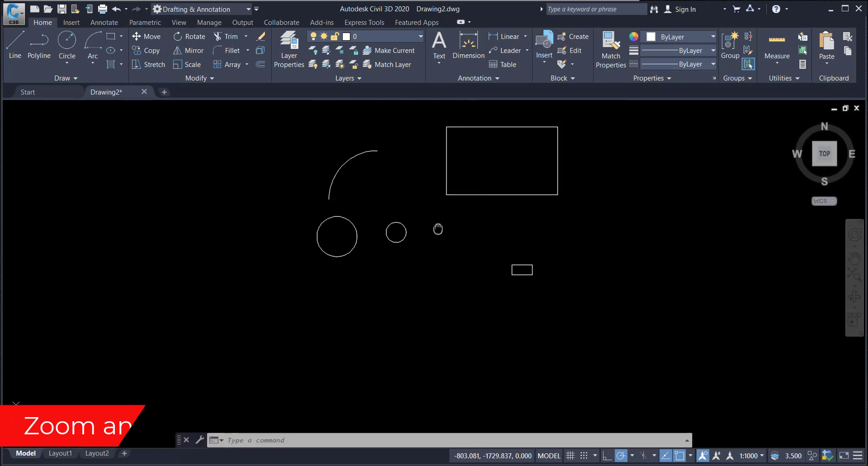
mouse_move(436, 230)
middle_down()
mouse_move(253, 231)
mouse_move(564, 235)
mouse_move(302, 240)
mouse_move(482, 244)
mouse_move(378, 252)
mouse_move(162, 253)
mouse_move(450, 257)
middle_up()
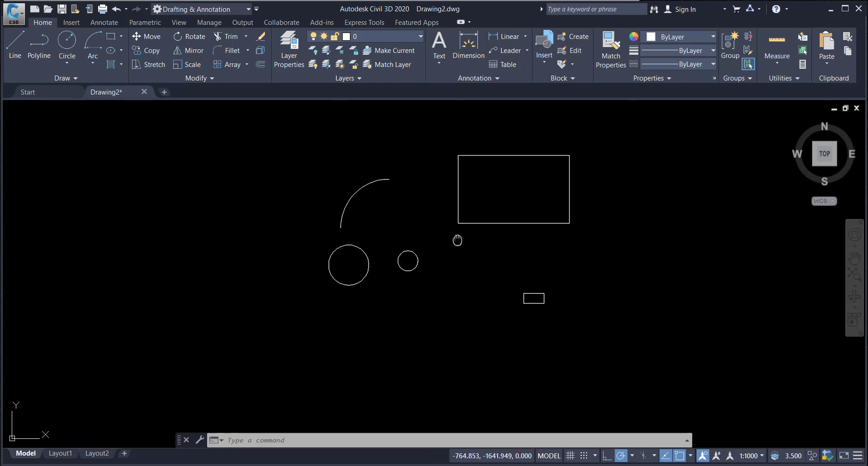
mouse_move(457, 240)
middle_down()
mouse_move(357, 257)
mouse_move(440, 244)
mouse_move(425, 254)
mouse_move(308, 256)
mouse_move(529, 252)
mouse_move(205, 251)
mouse_move(507, 254)
mouse_move(293, 262)
mouse_move(456, 257)
mouse_move(331, 267)
middle_up()
scroll(334, 251, down, 6)
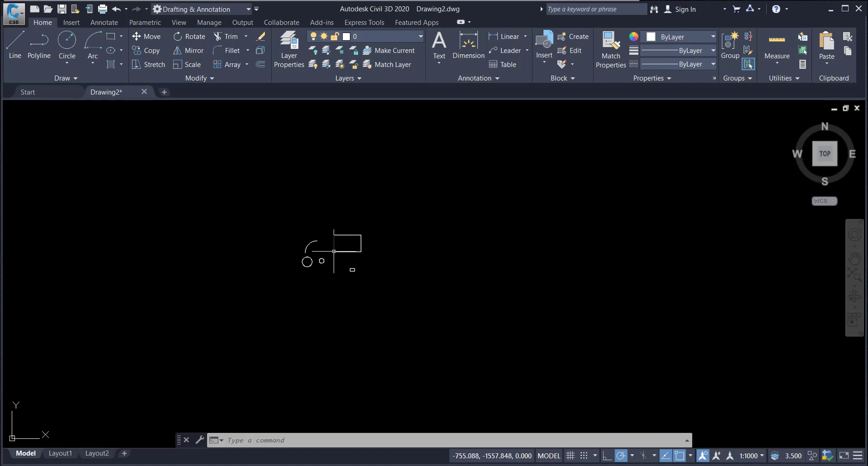
scroll(333, 251, up, 8)
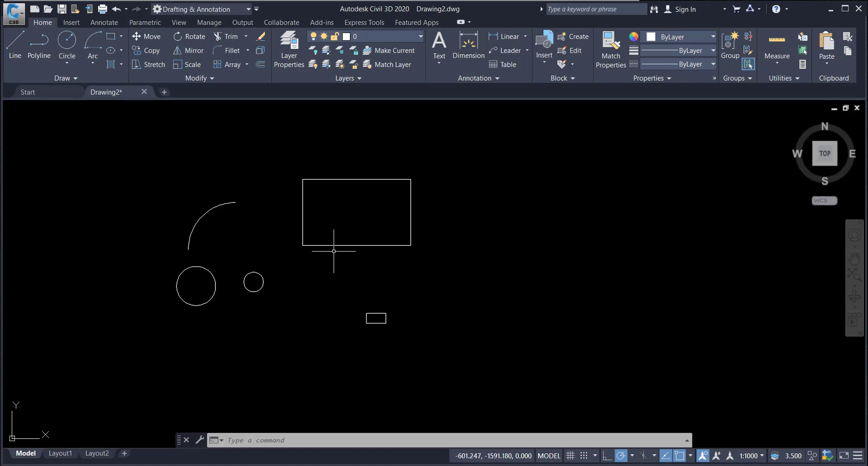
scroll(334, 251, down, 6)
scroll(334, 251, down, 5)
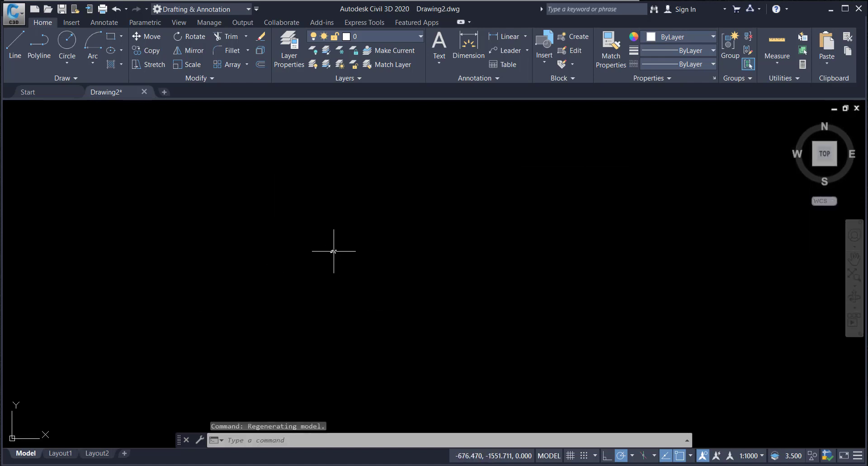
scroll(300, 248, up, 4)
scroll(300, 246, down, 4)
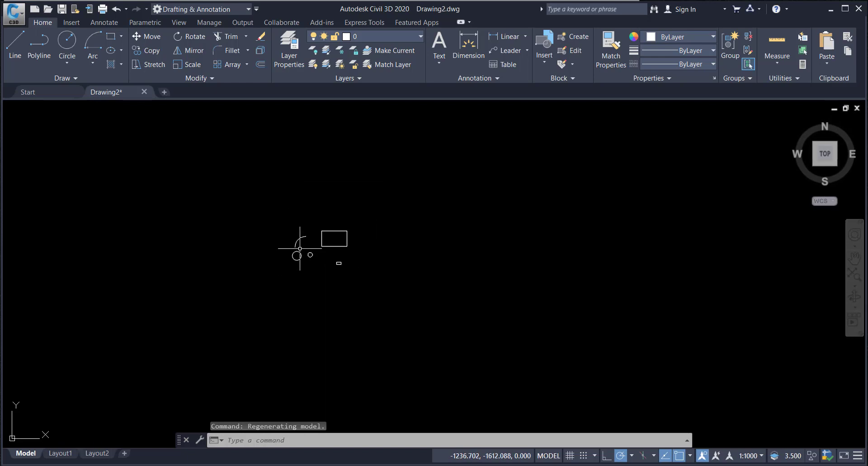
scroll(322, 255, up, 4)
scroll(309, 287, down, 3)
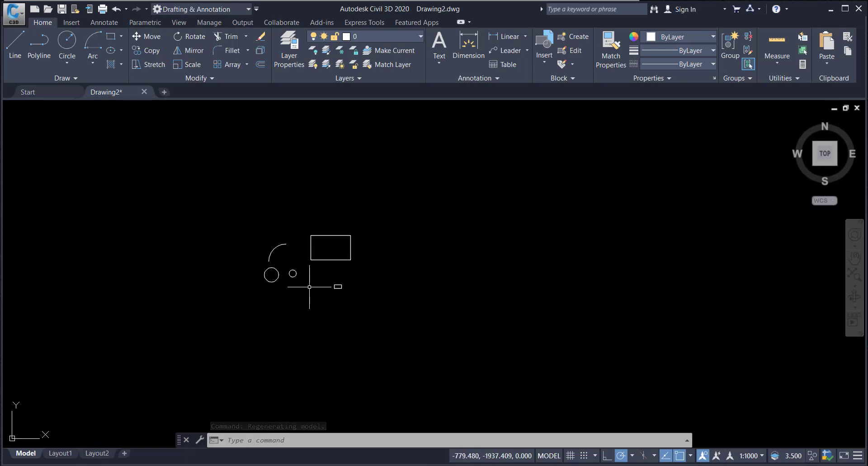
middle_drag(371, 289, 545, 294)
scroll(450, 278, up, 4)
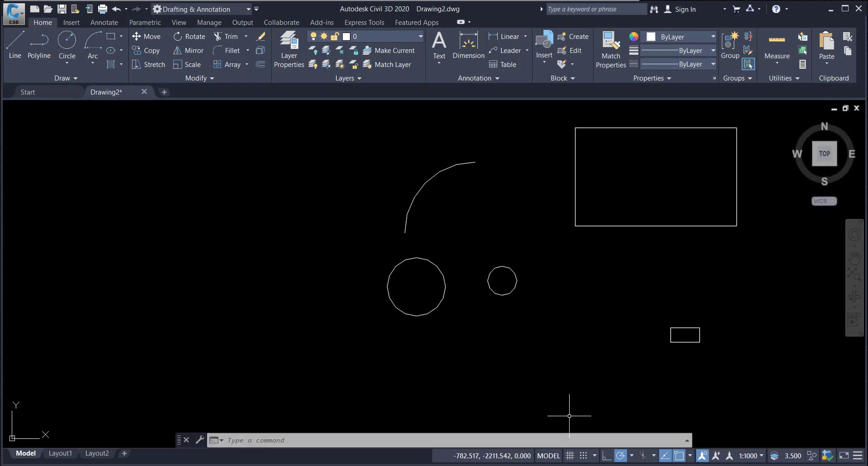
scroll(292, 328, down, 3)
Step: Select the larger circle and move it from its centre to a point right beside it
key(Escape)
click(379, 295)
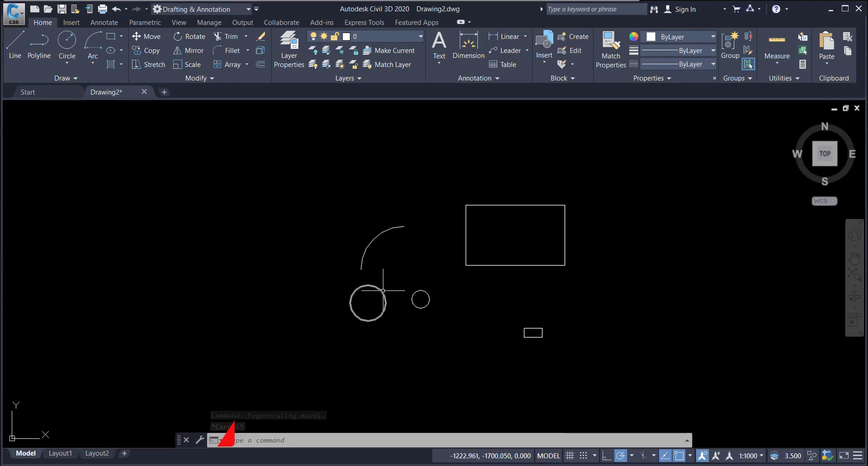
key(Escape)
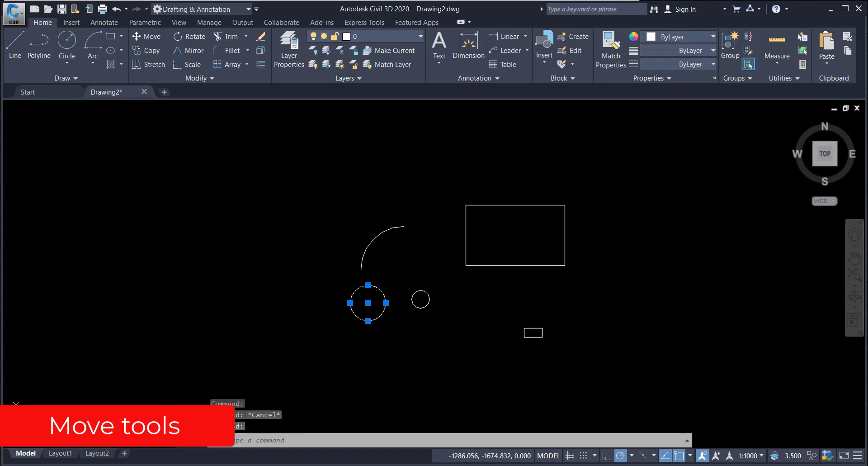
click(148, 37)
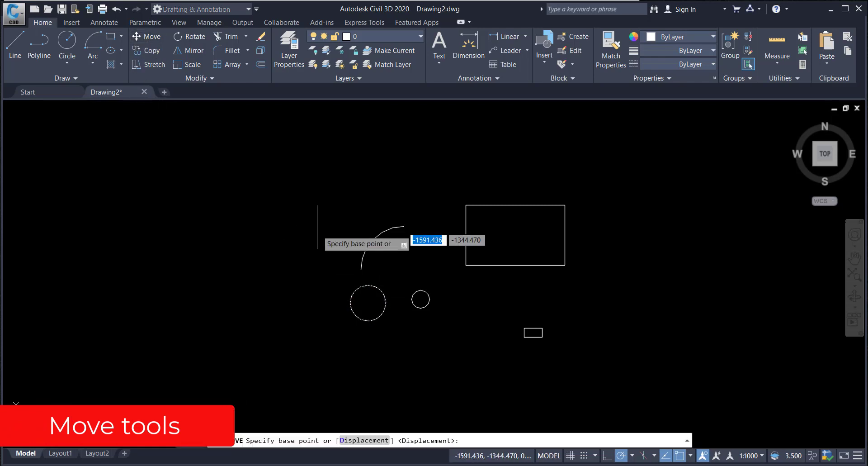
click(367, 301)
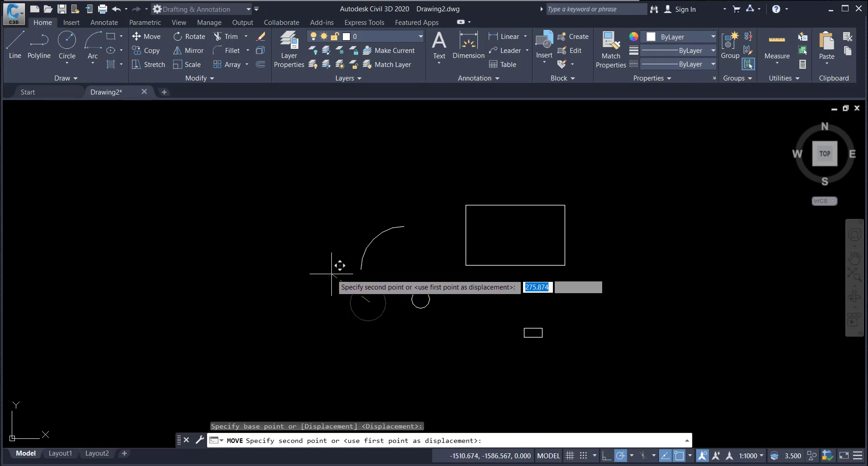
click(365, 300)
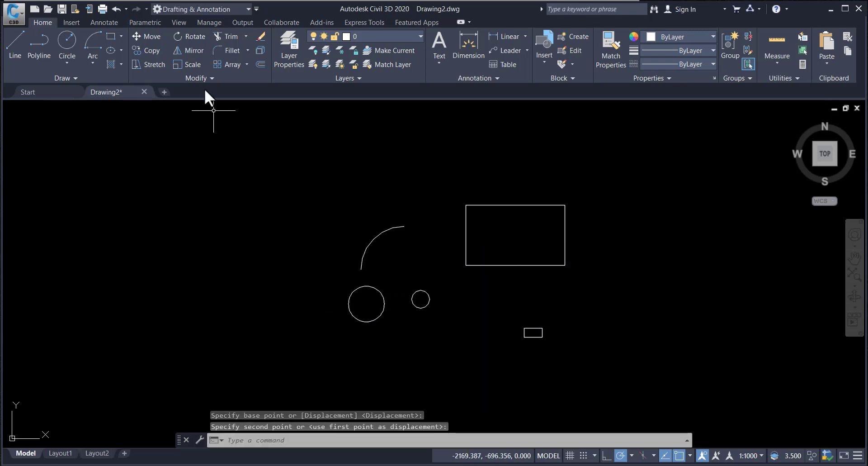
Step: Move the small circle from its centre to a new spot upper left of the arc
click(152, 36)
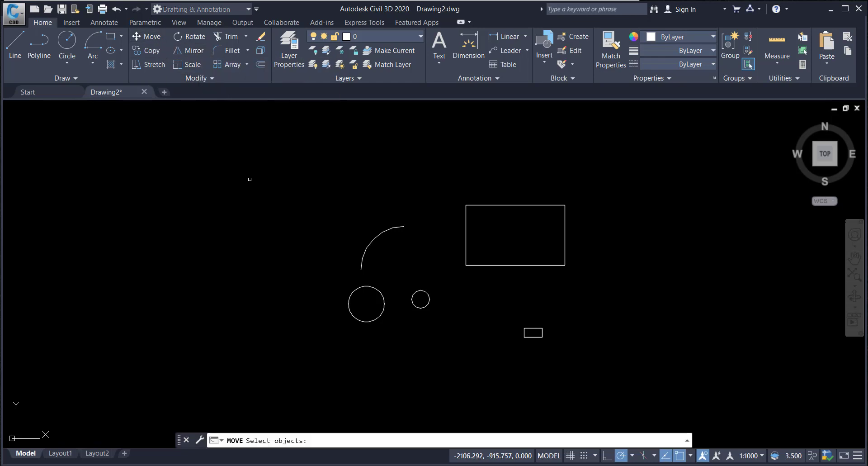
click(412, 300)
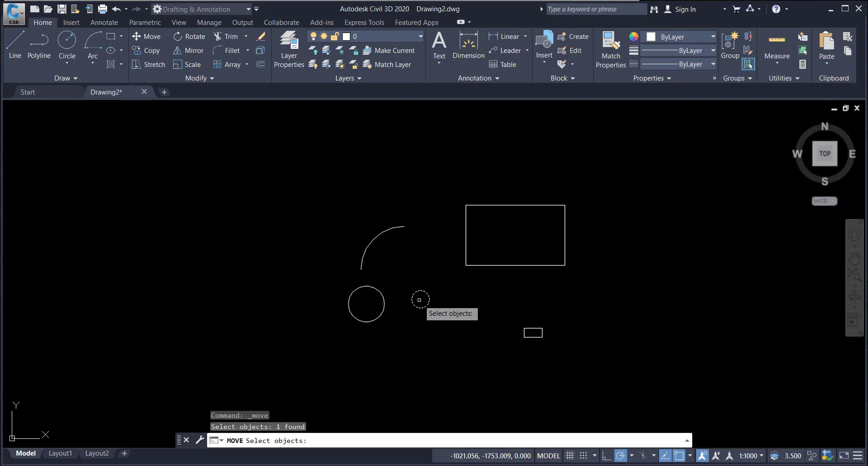
key(Return)
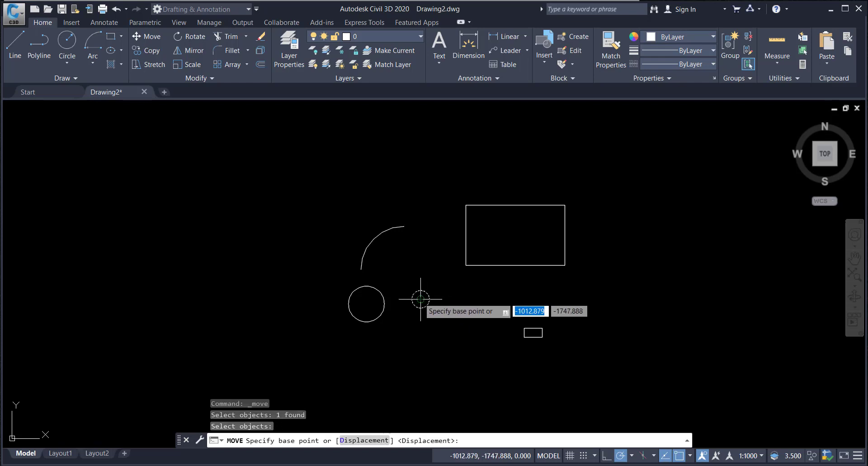
click(420, 298)
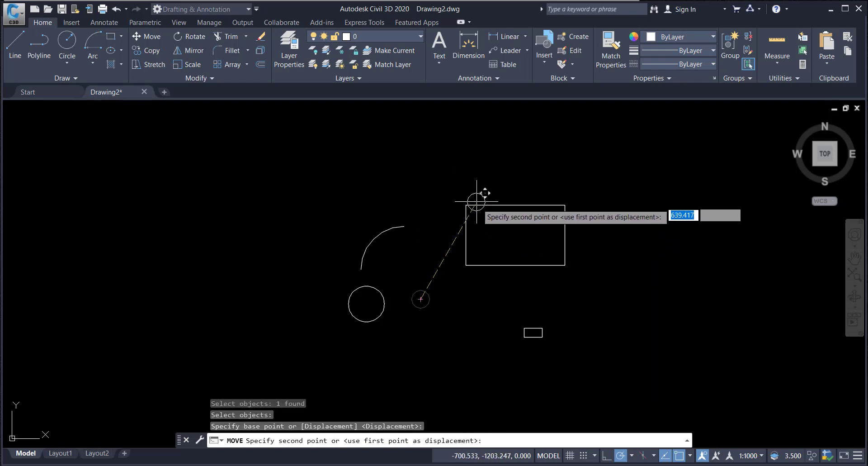
click(277, 223)
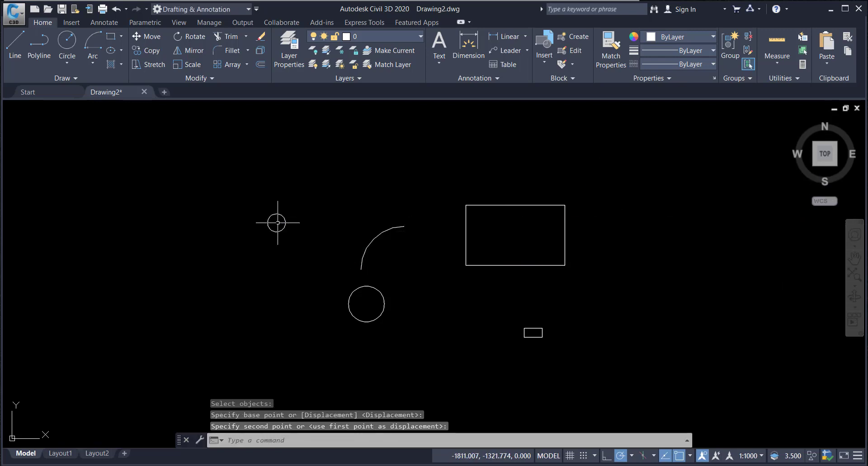
Step: Copy the larger circle from its centre to four free spots around the arc and rectangle
click(146, 50)
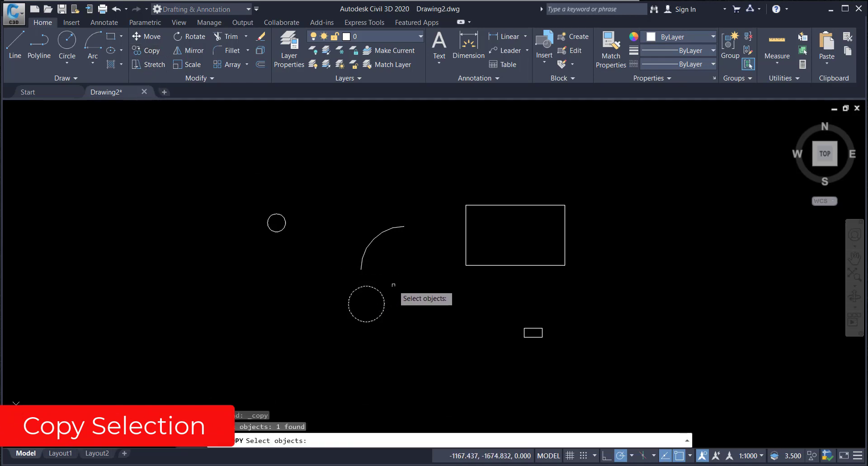
key(Return)
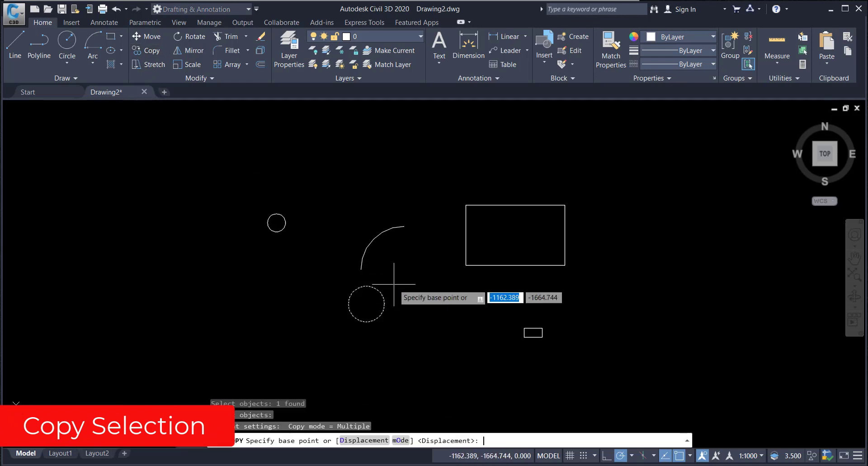
click(367, 302)
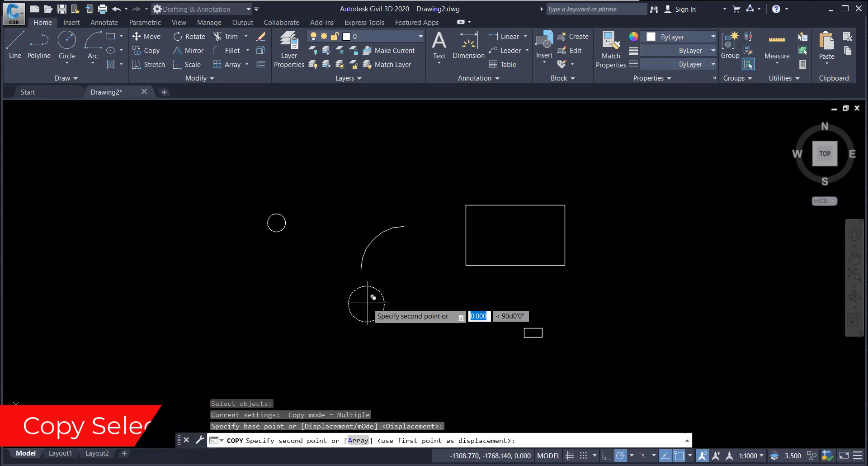
click(253, 282)
click(312, 245)
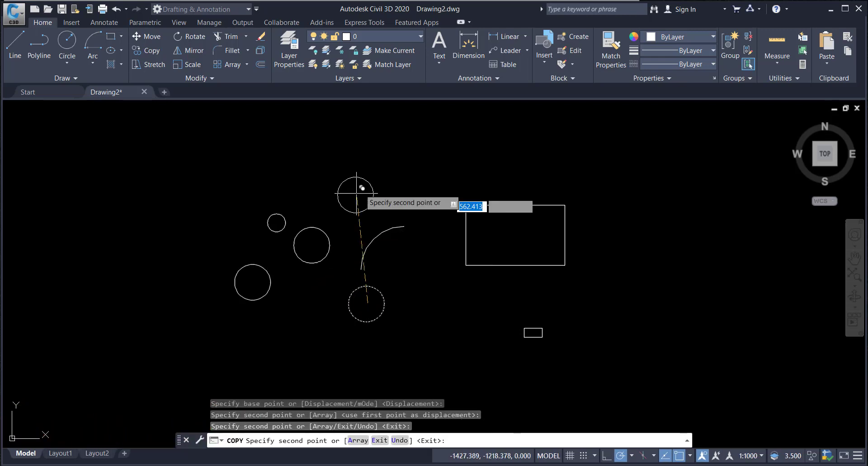
click(390, 156)
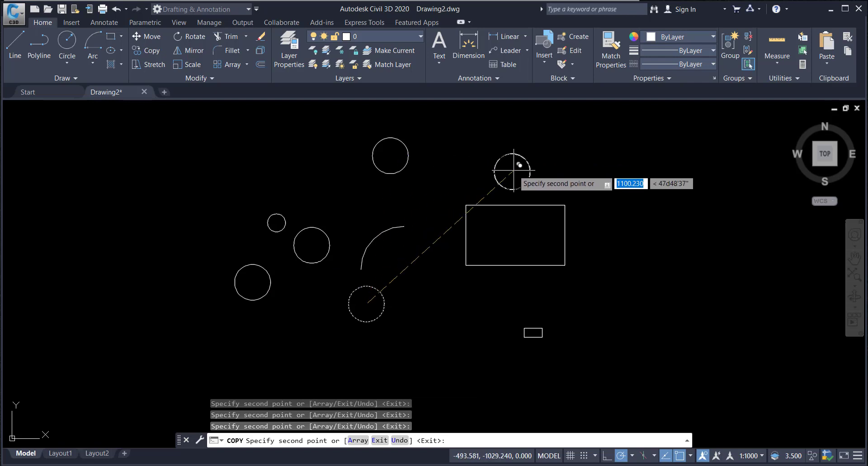
click(513, 170)
Step: Place further copies of the circle on the four corners of the large rectangle
click(466, 205)
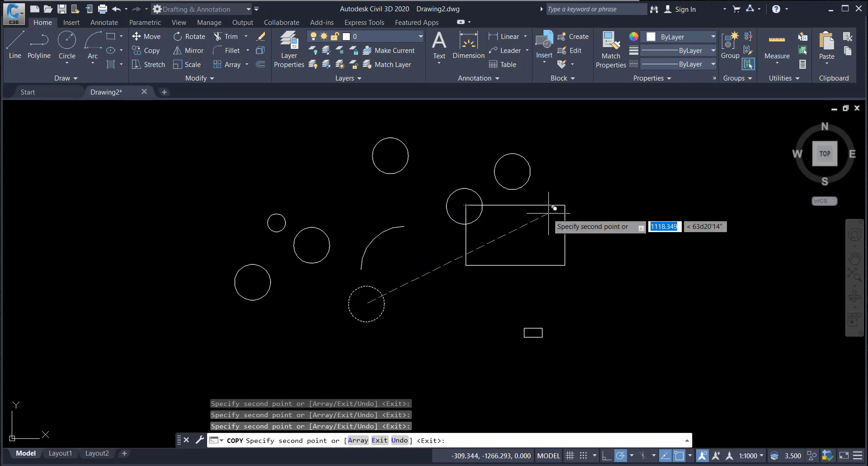
click(565, 206)
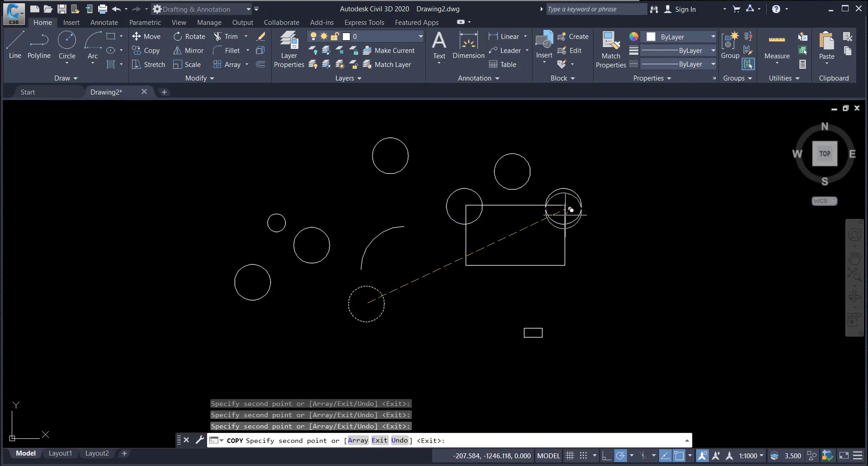
click(565, 265)
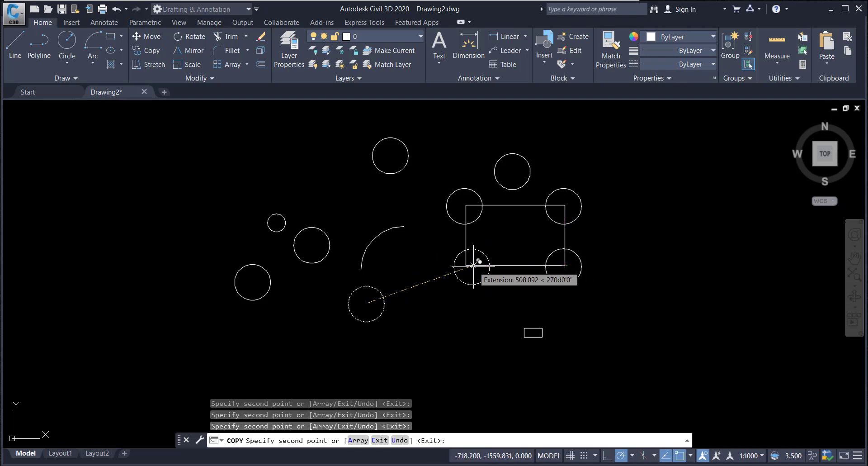
click(466, 264)
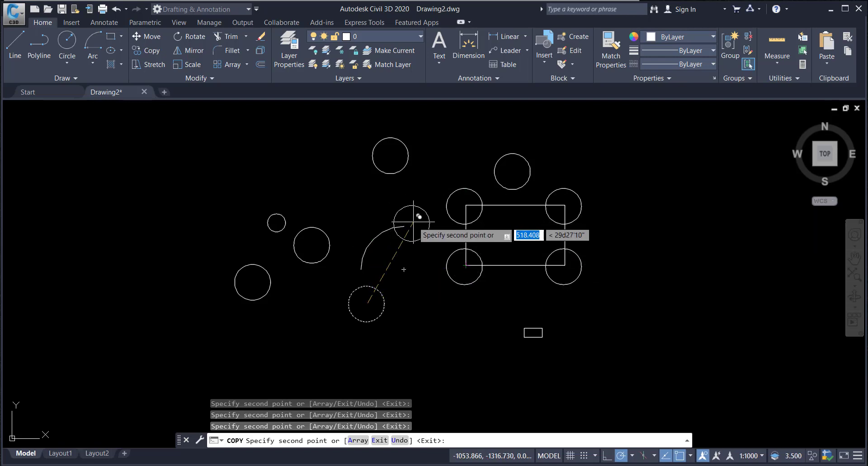
key(Escape)
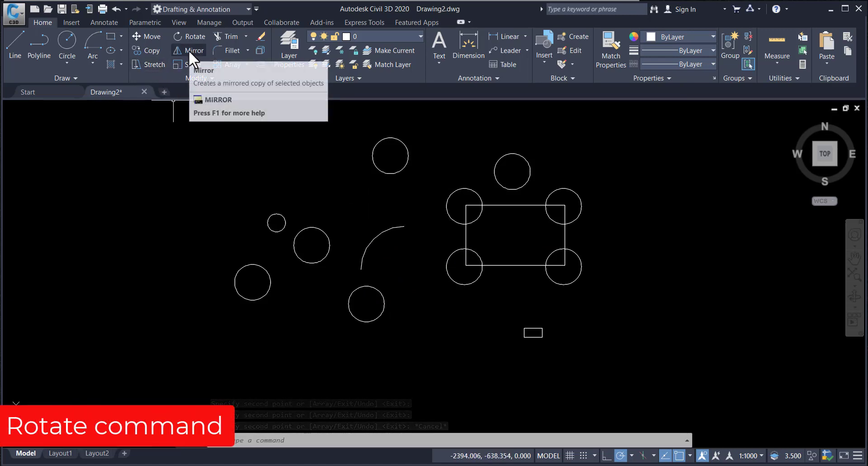
click(188, 38)
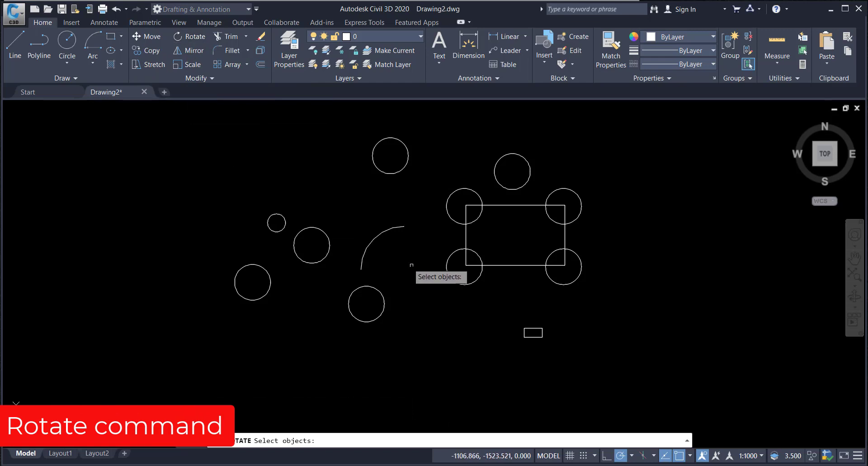
click(375, 237)
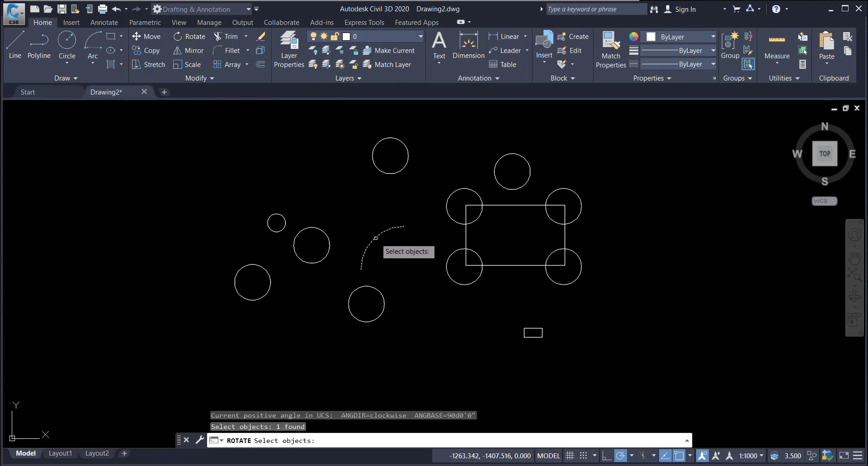
key(Return)
click(374, 228)
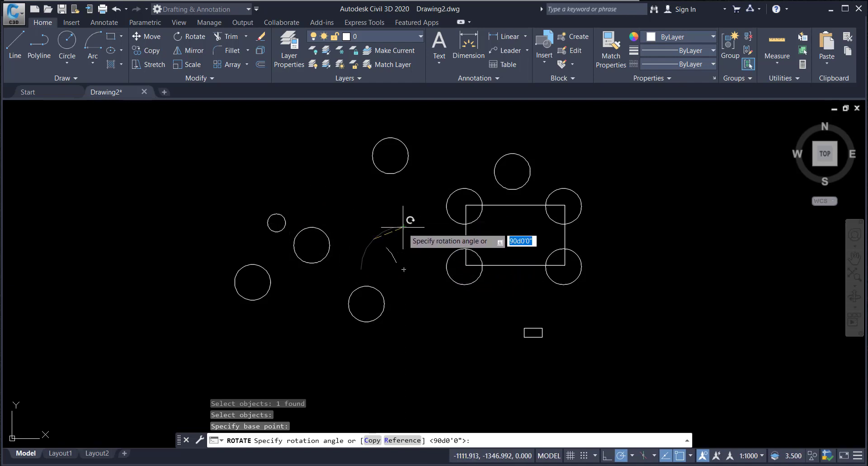
key(Escape)
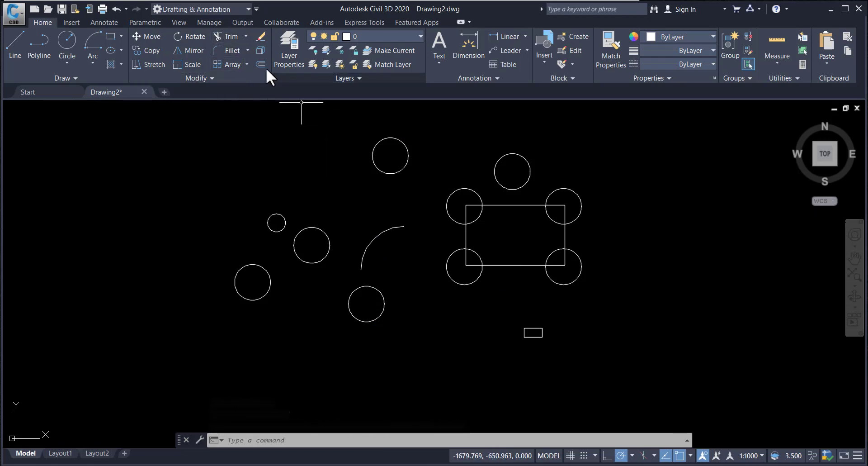
Step: Try to mirror the small rectangle about a horizontal mirror line drawn through it
click(194, 51)
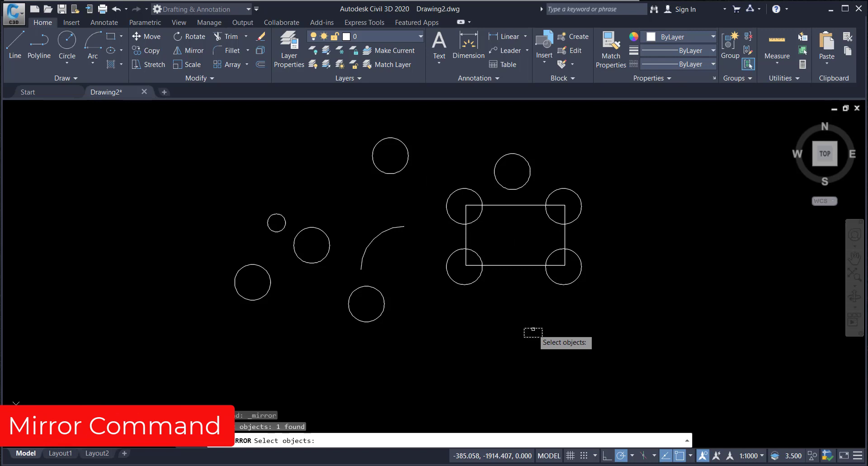
key(Return)
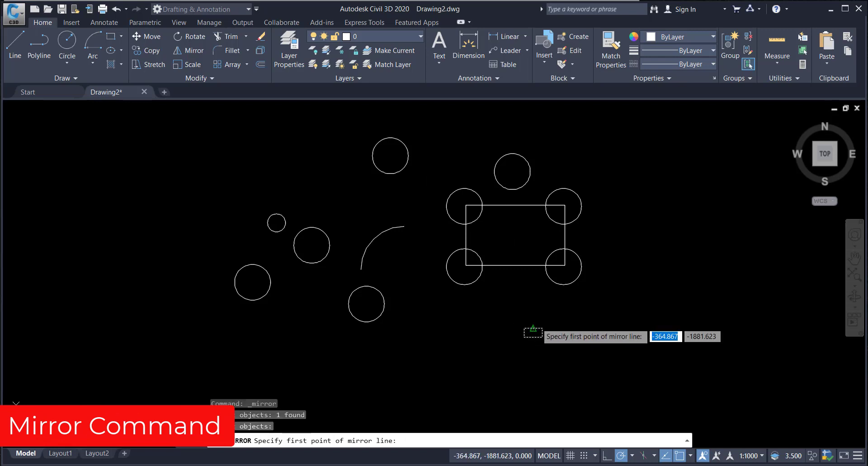
click(531, 328)
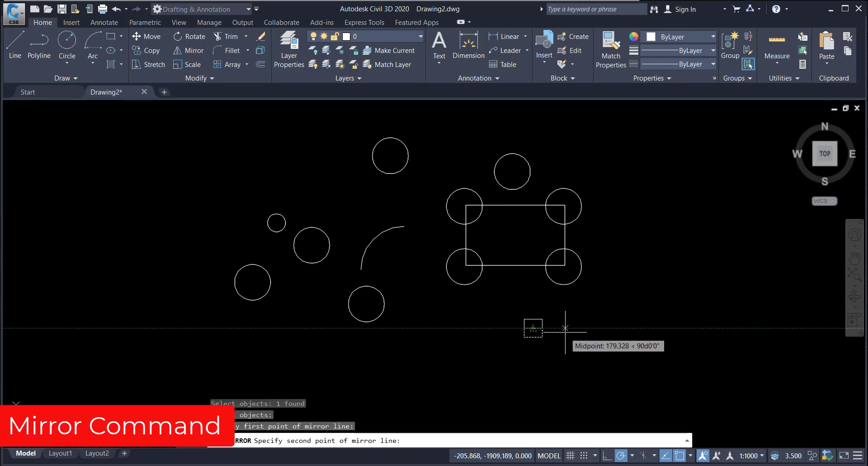
click(573, 328)
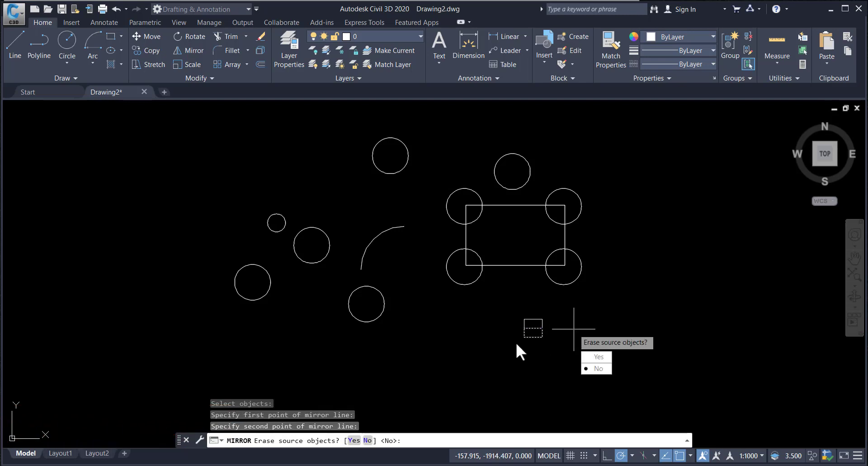
scroll(528, 333, up, 6)
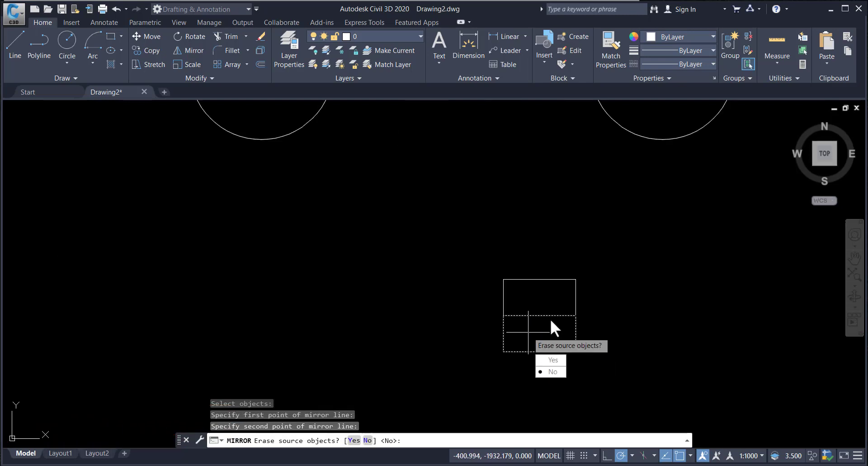
key(Escape)
scroll(535, 317, down, 6)
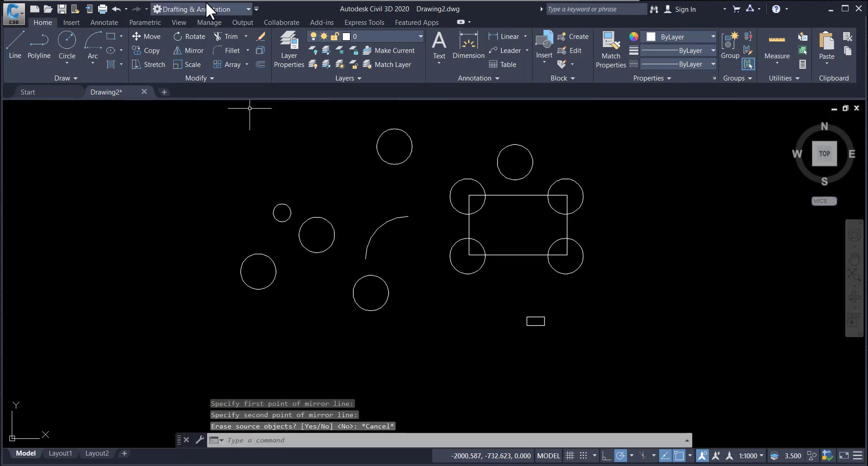
Step: Trim the large rectangle's four edges between its corner circles, selecting all objects as cutting edges
click(224, 37)
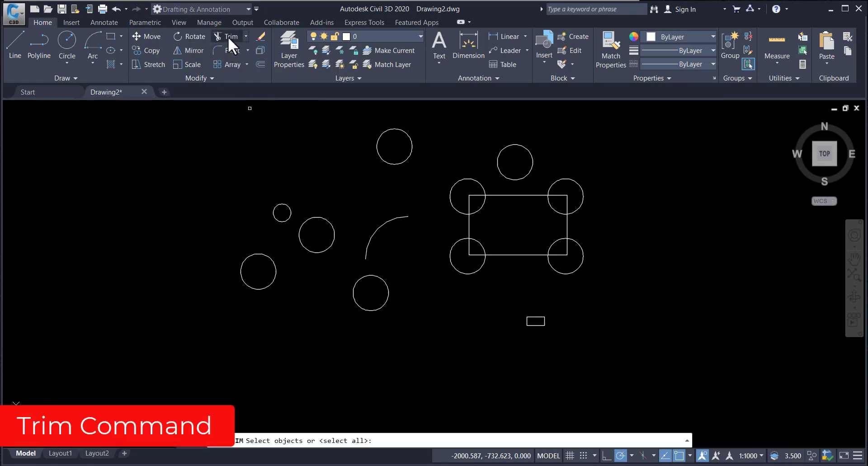
key(Return)
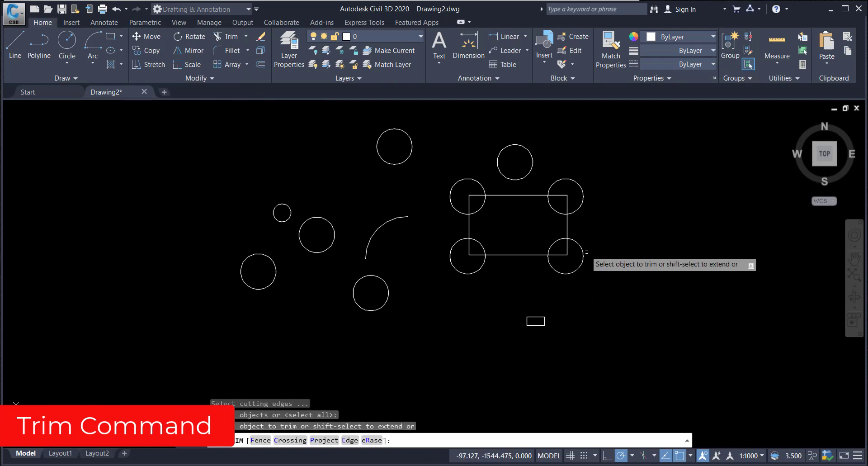
click(514, 195)
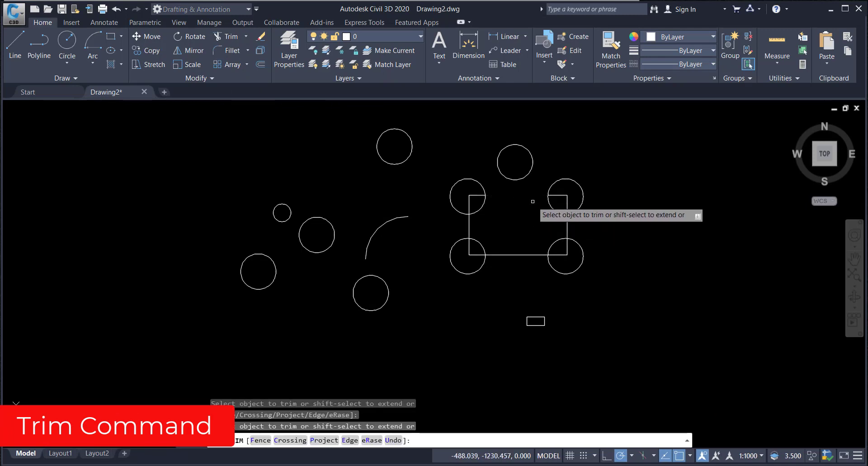
click(567, 222)
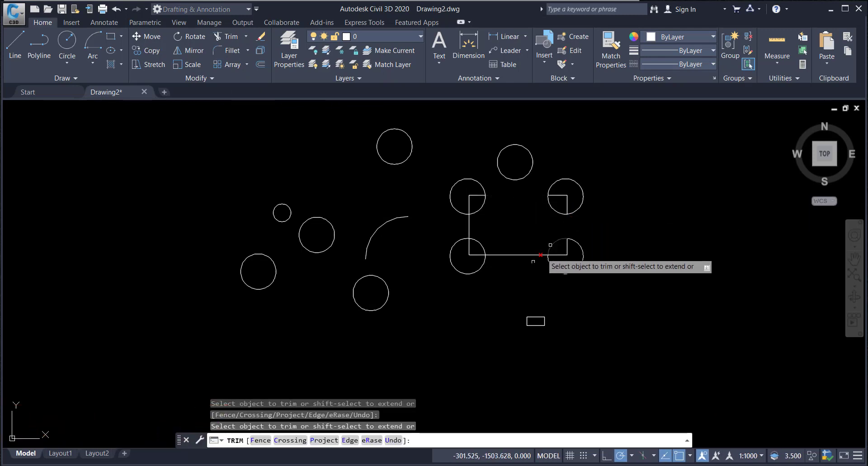
click(515, 254)
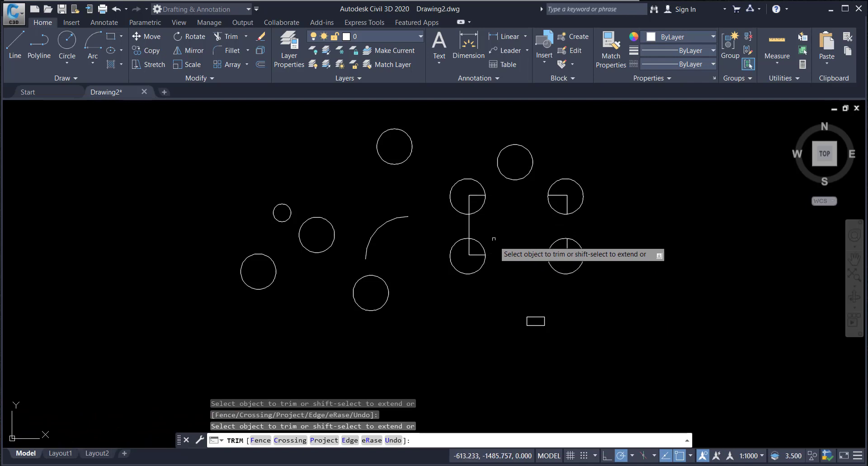
click(469, 227)
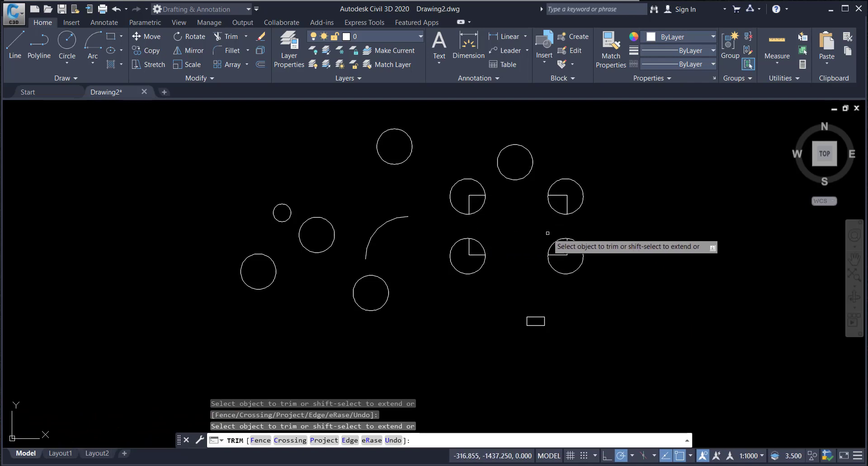
key(Escape)
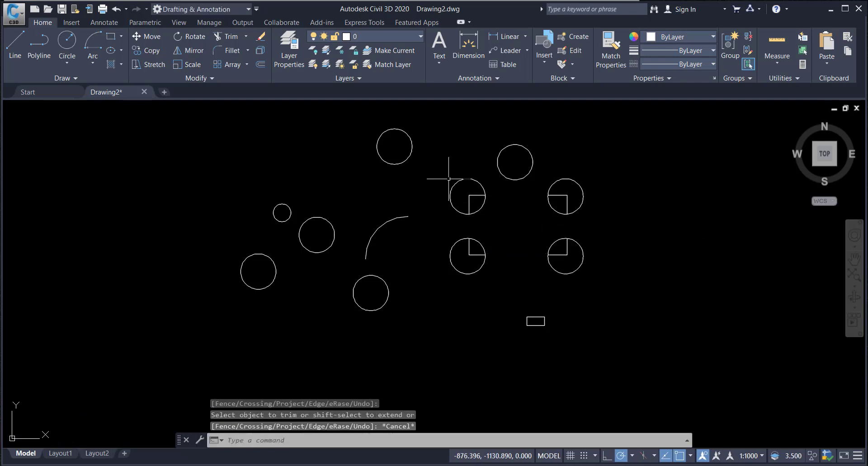
Step: Extend the trimmed rectangle edges back out to restore the full rectangle
click(245, 37)
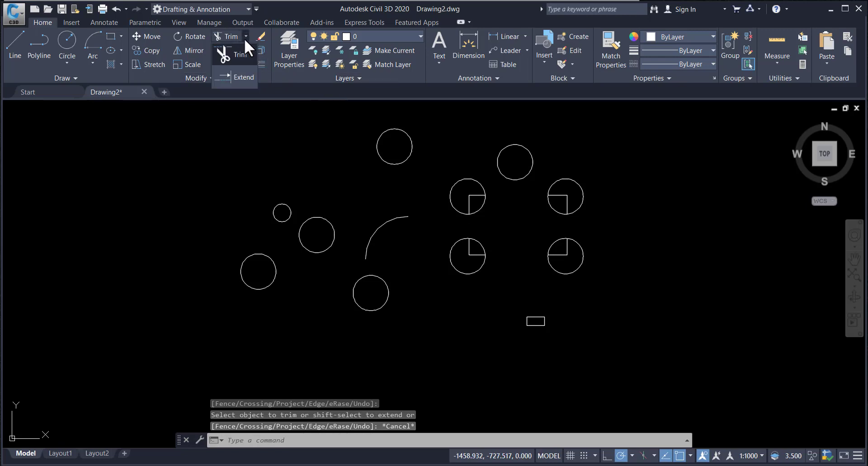
click(241, 77)
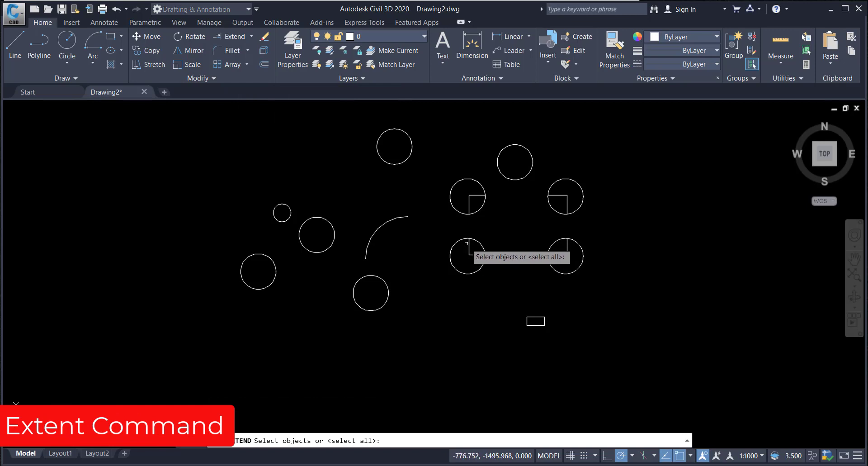
key(Return)
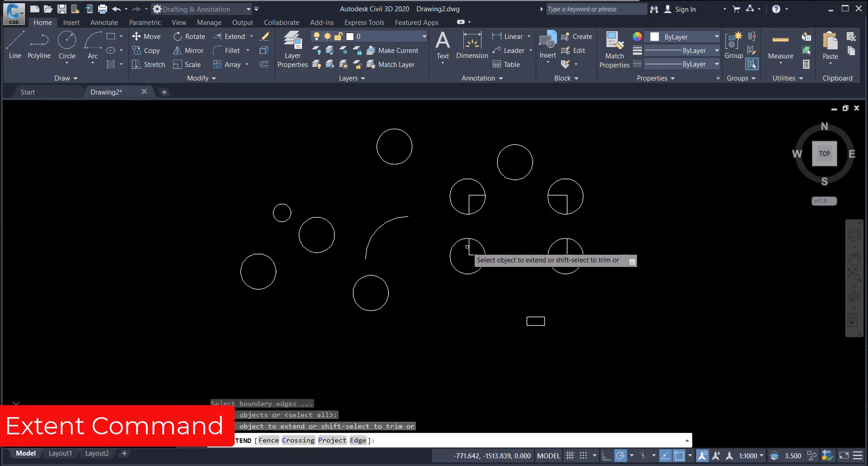
click(469, 244)
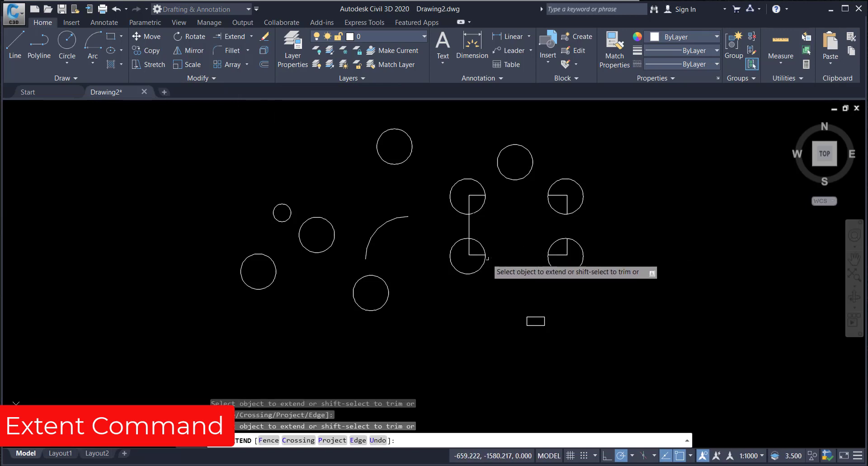
click(499, 254)
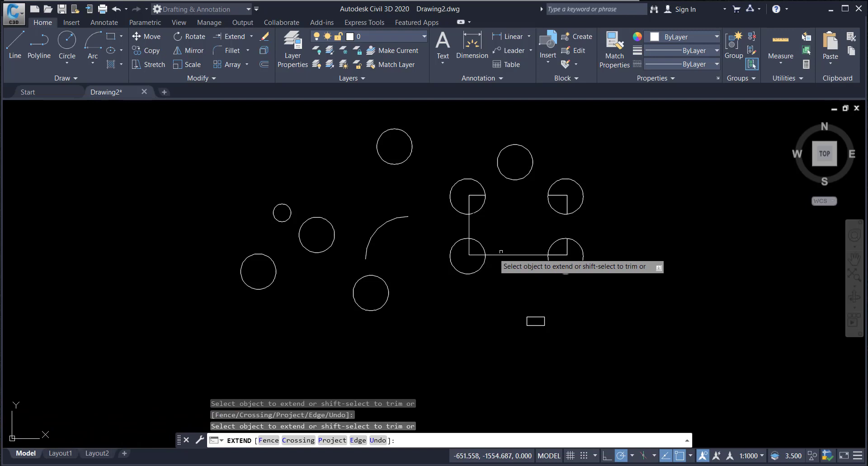
click(566, 244)
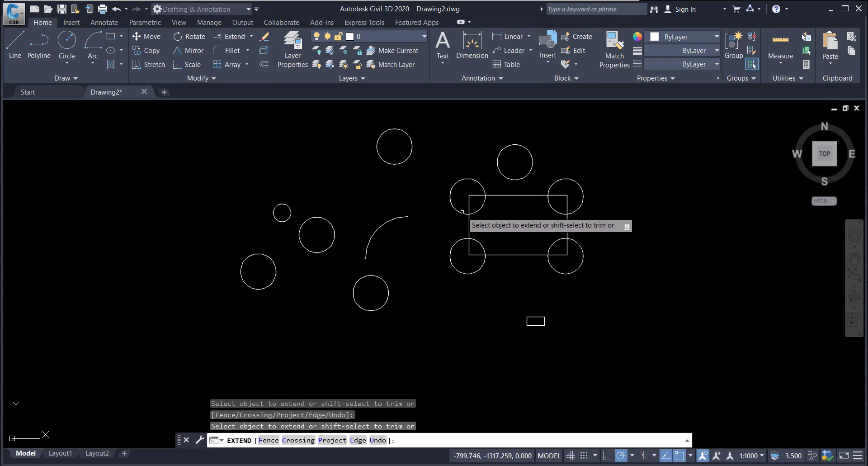
key(Escape)
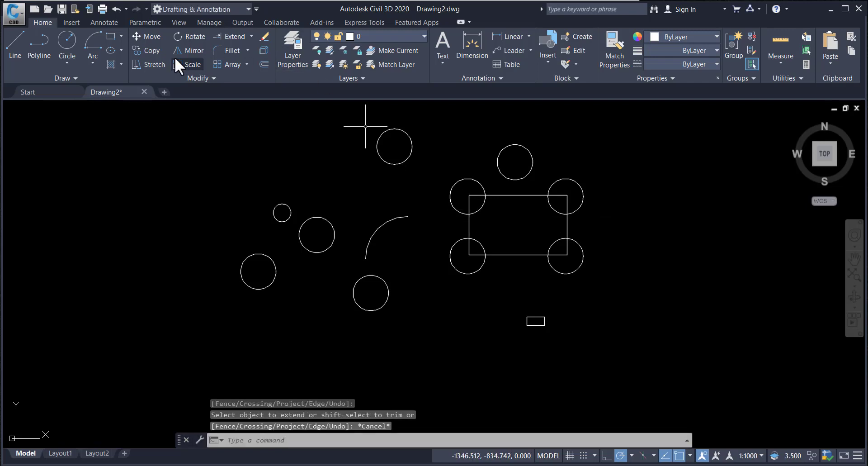
click(72, 77)
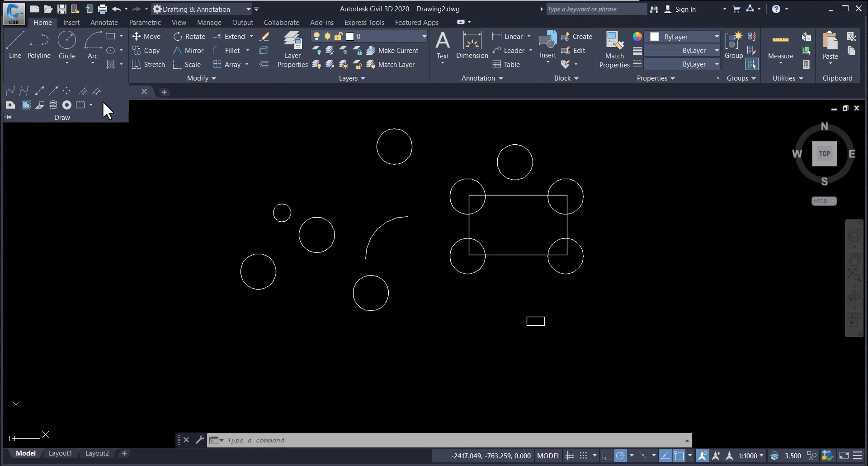
click(215, 78)
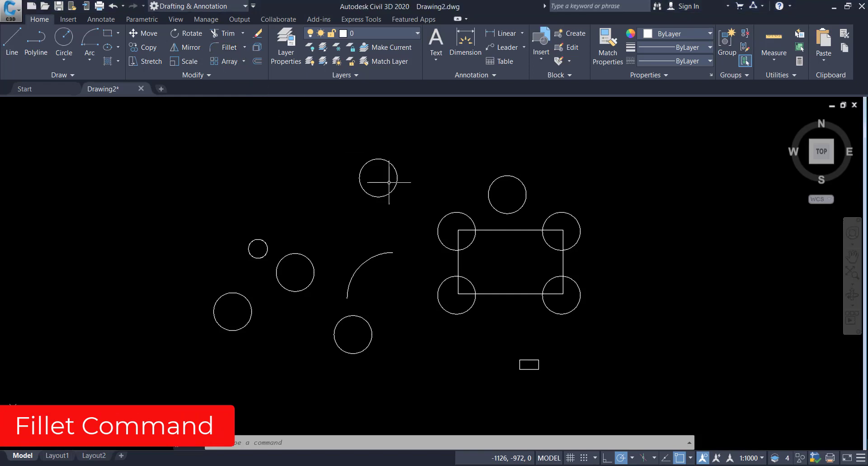
click(230, 47)
key(Escape)
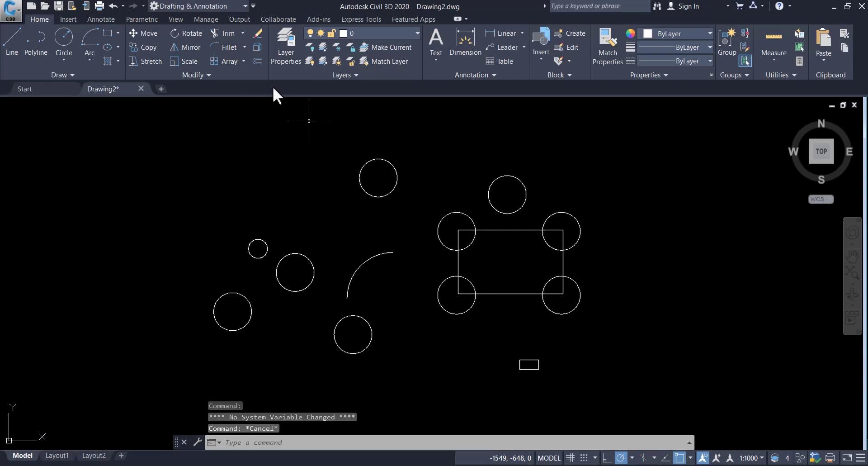
Step: Fillet the rectangle's top-left corner with the default radius of 2
click(225, 43)
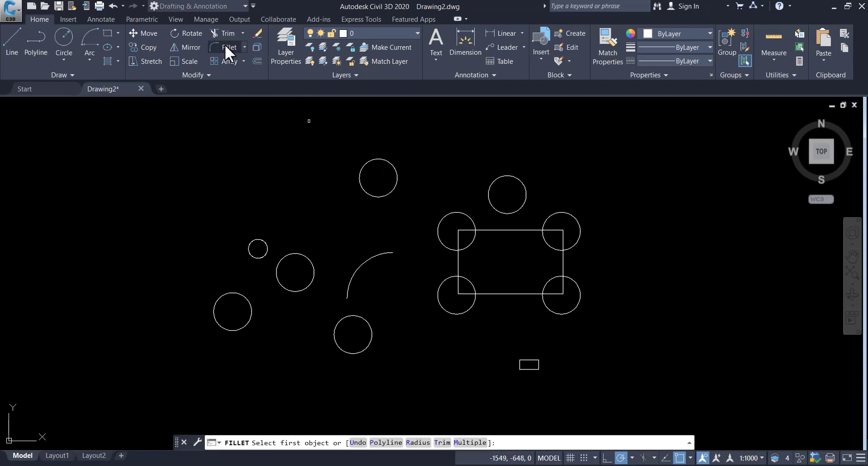
click(458, 235)
click(463, 230)
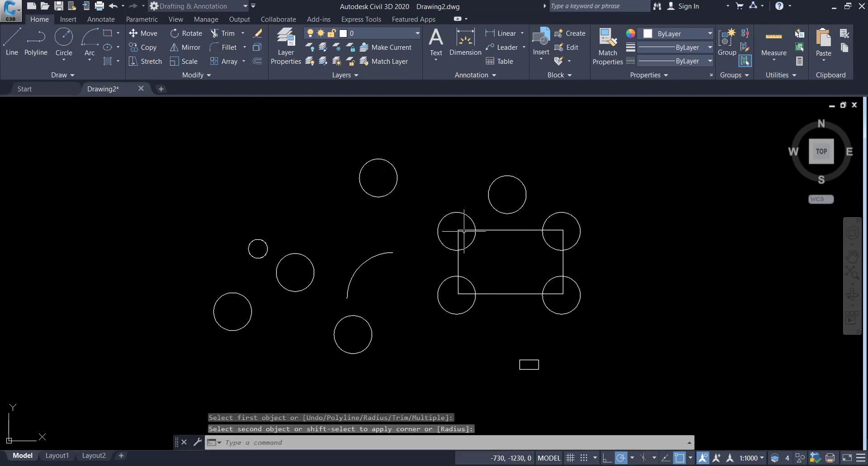
click(458, 229)
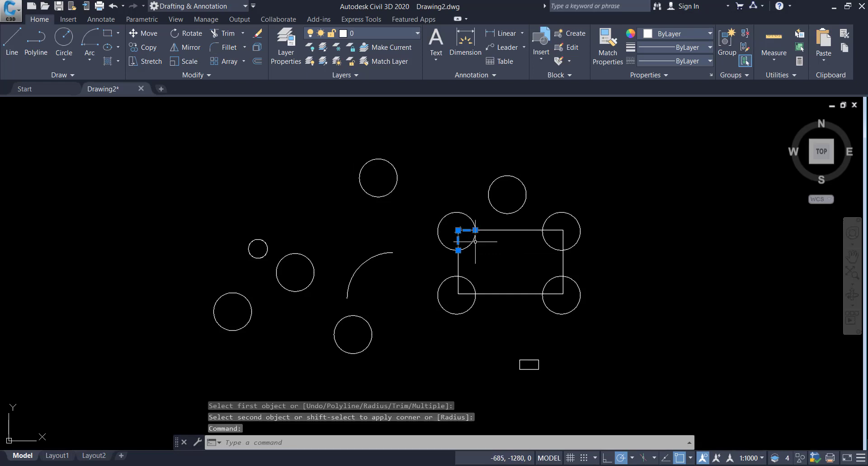
key(Escape)
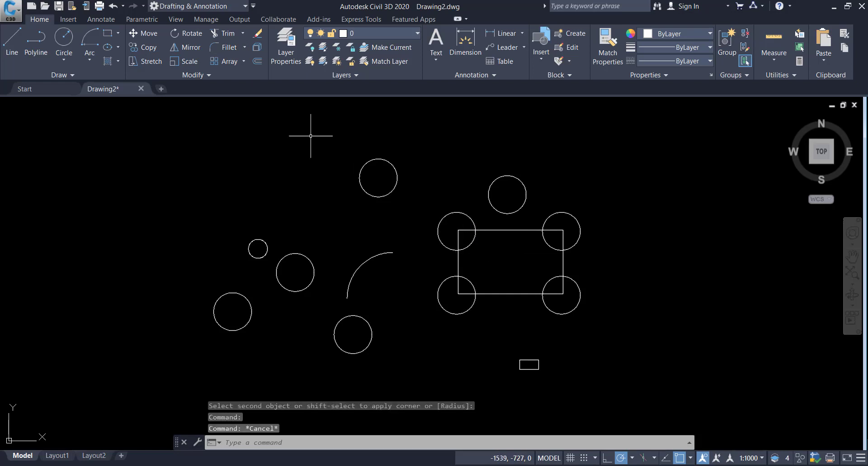
Step: Set the fillet radius to about 90 by picking two points, then round the rectangle's top-left corner
click(216, 47)
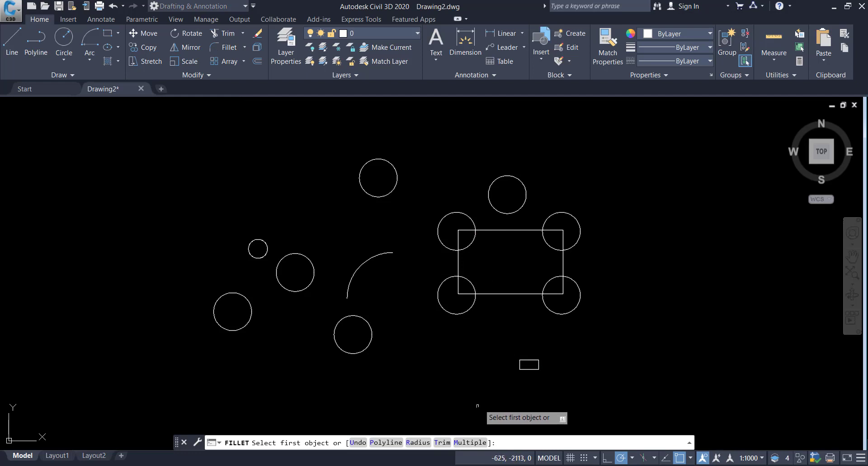
click(418, 442)
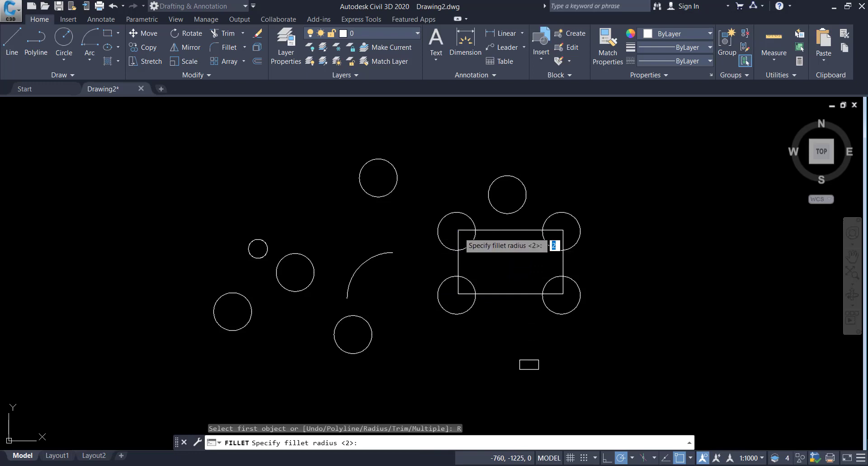
click(457, 230)
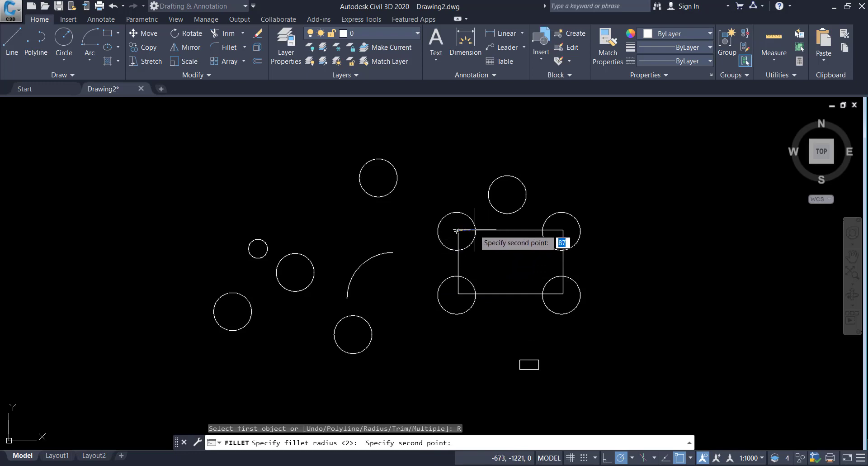
click(473, 231)
click(467, 230)
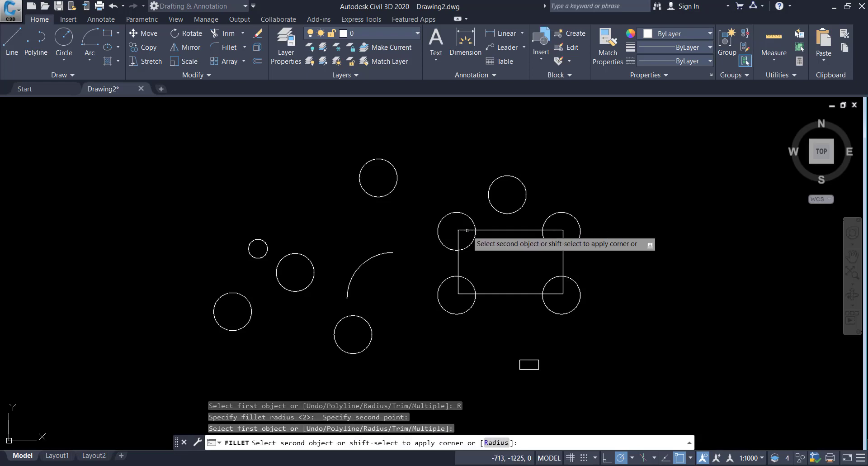
click(458, 240)
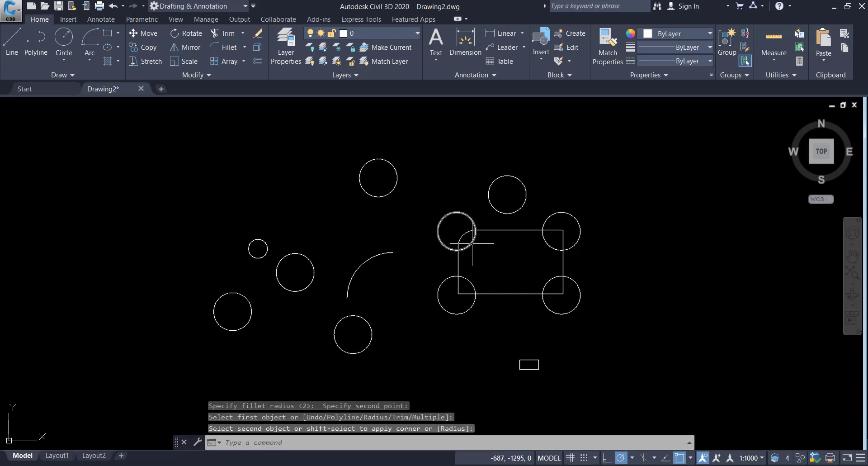
Step: Repeat Fillet to round the rectangle's bottom-left corner with the same radius
scroll(471, 246, up, 2)
key(Return)
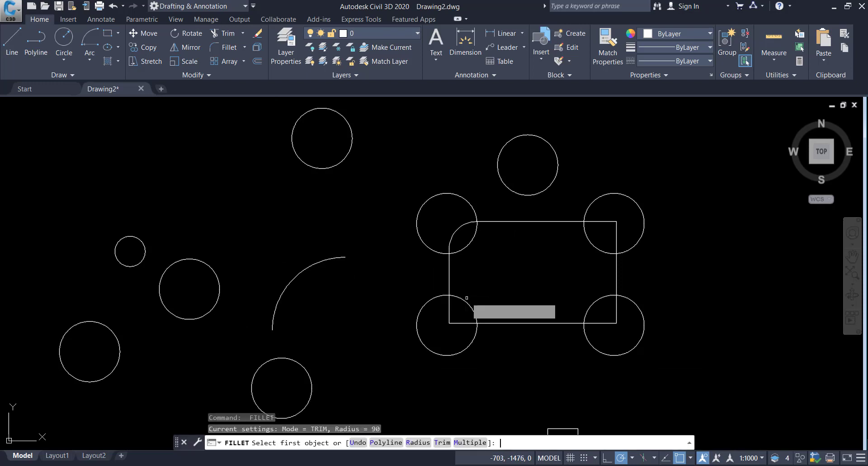
click(448, 307)
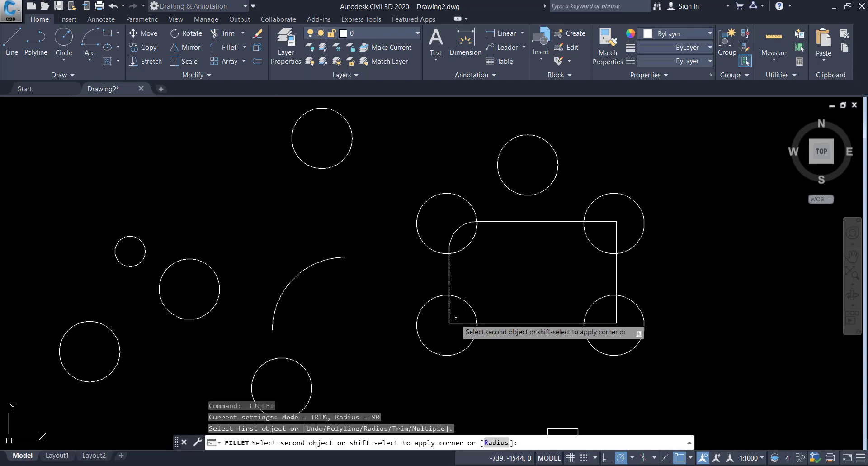
click(463, 319)
scroll(459, 301, down, 2)
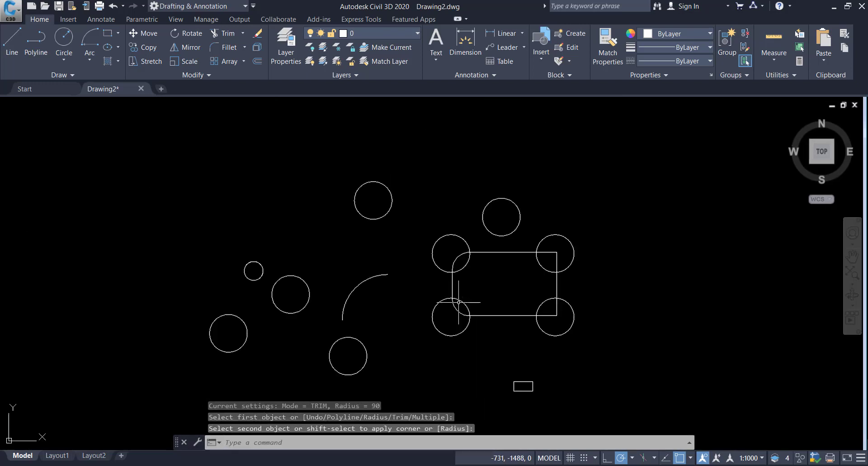
scroll(466, 313, up, 6)
scroll(466, 313, down, 4)
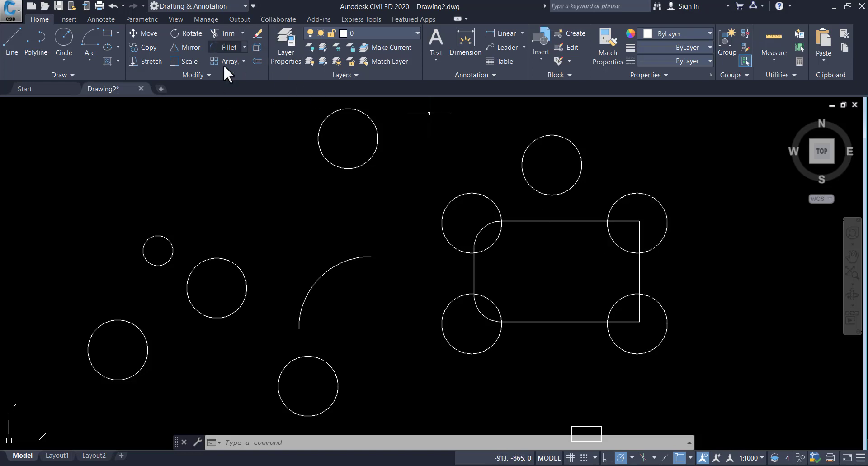
click(258, 61)
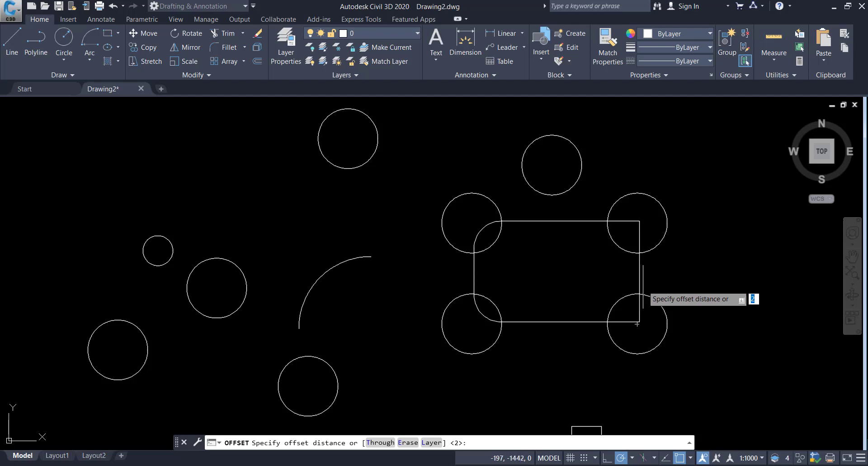
scroll(628, 300, down, 4)
scroll(629, 312, down, 2)
click(660, 348)
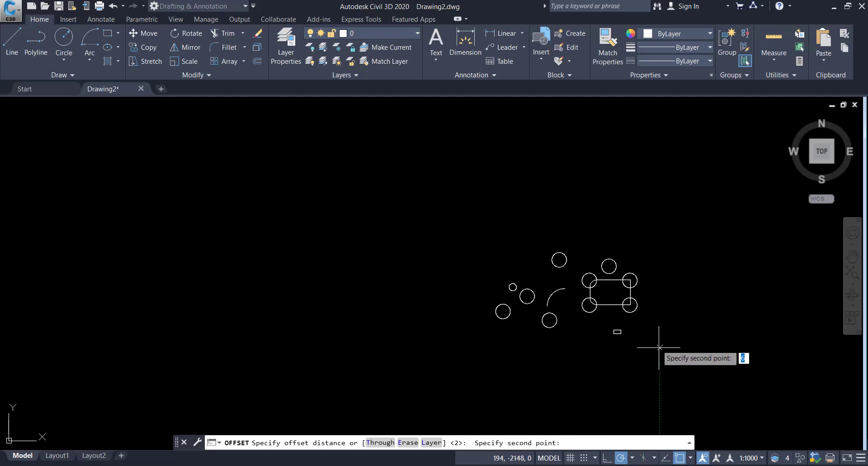
key(Escape)
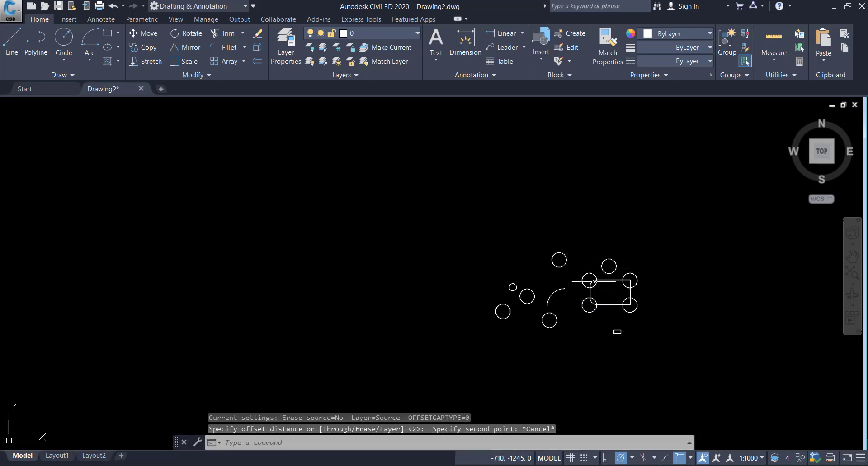
Step: Select all the drawn objects with a selection window and erase them
click(645, 338)
click(466, 240)
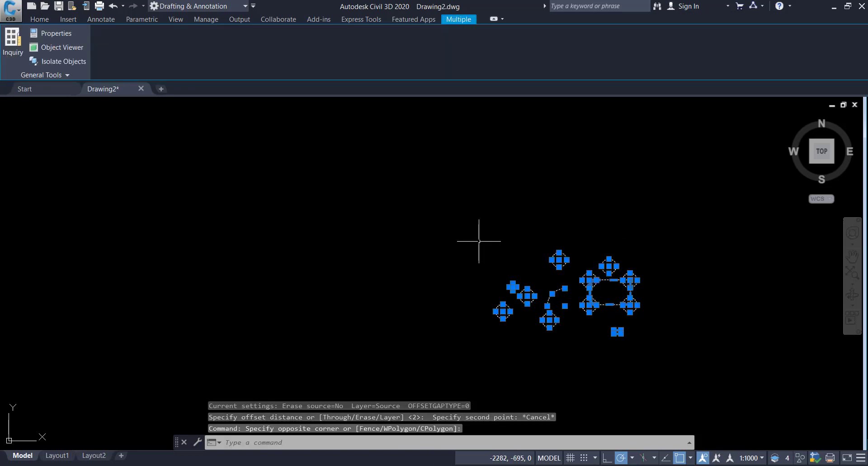
key(Delete)
Step: Draw a single vertical line segment with the Line tool
click(13, 40)
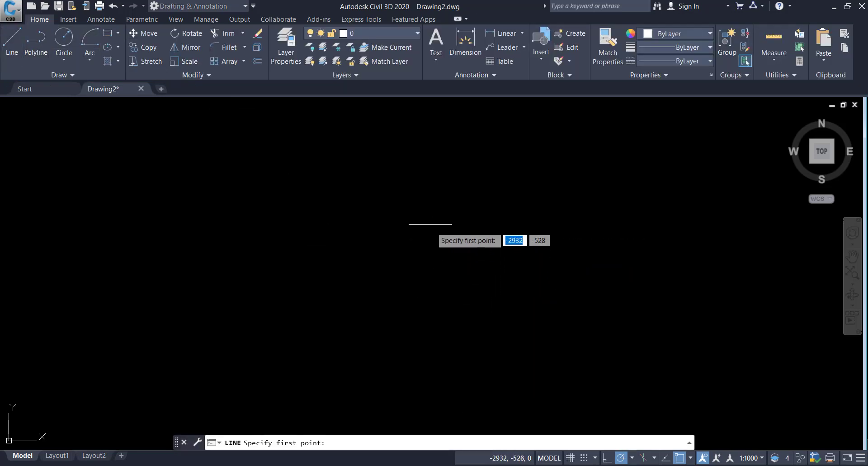
click(430, 217)
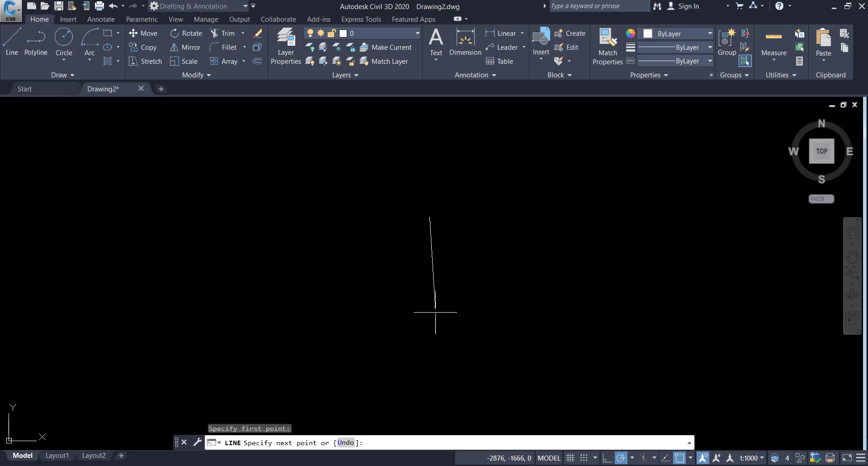
click(429, 153)
key(Escape)
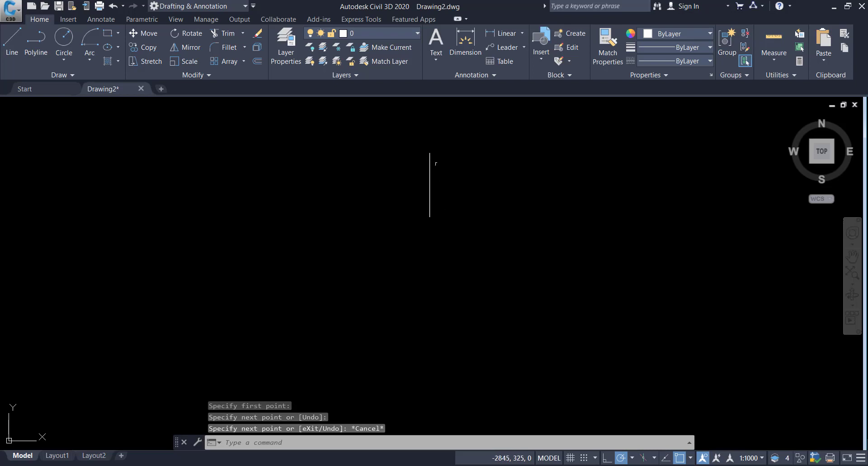
Step: Offset the vertical line to the right using the default distance of 2
scroll(435, 163, up, 4)
scroll(423, 185, down, 2)
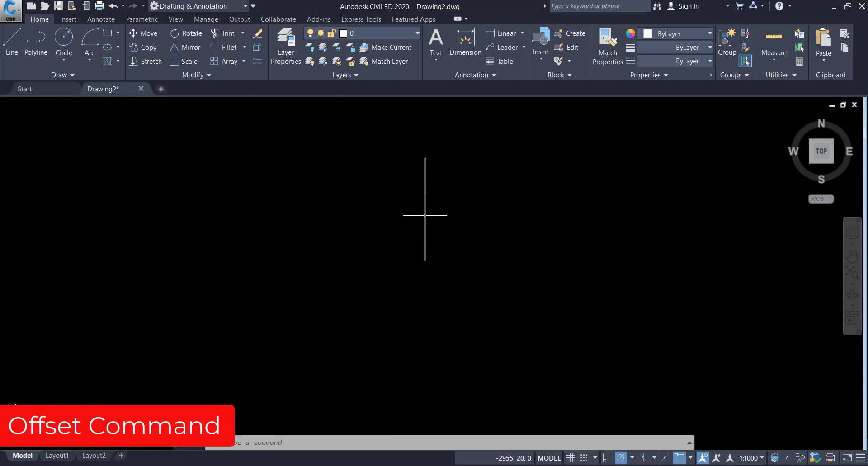
click(256, 63)
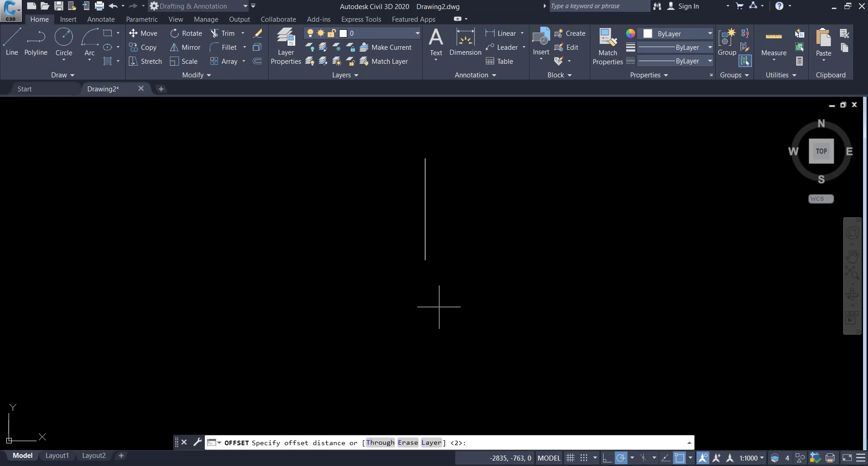
key(Return)
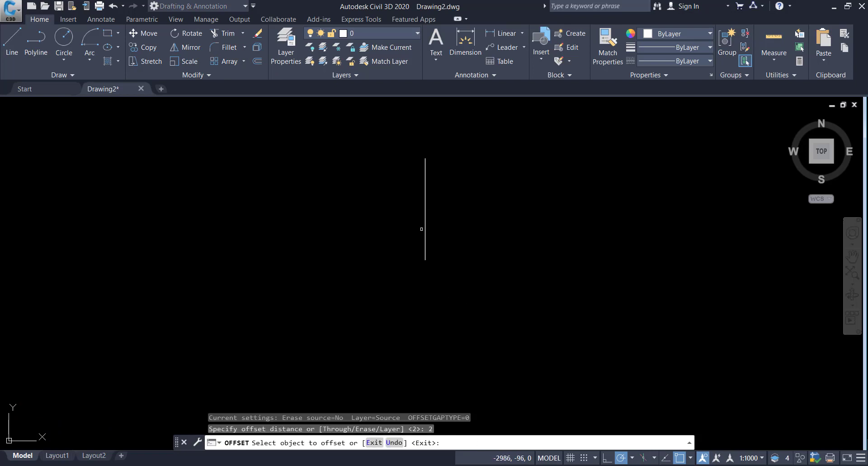
click(422, 228)
click(480, 226)
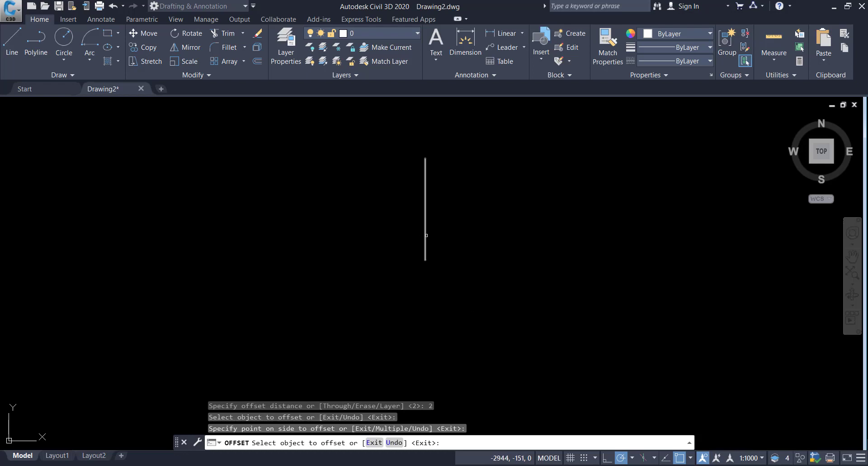
Step: Offset the vertical line once more to the right, then exit Offset
scroll(427, 235, up, 3)
scroll(414, 236, up, 8)
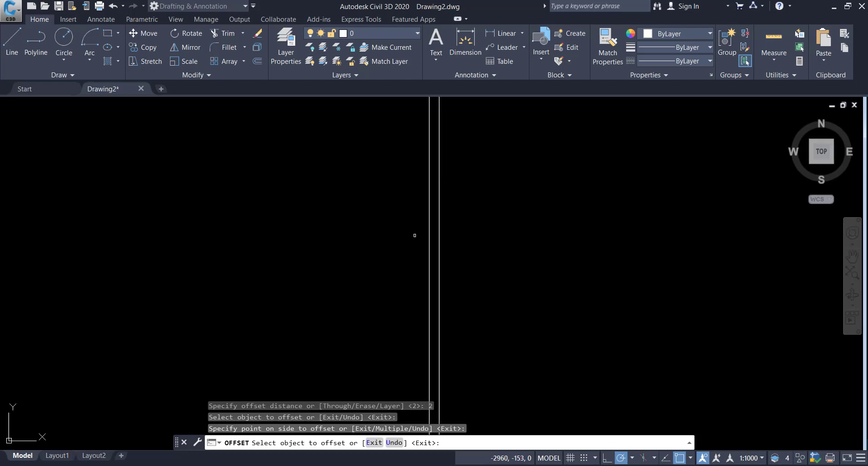
scroll(413, 235, down, 10)
scroll(417, 237, down, 1)
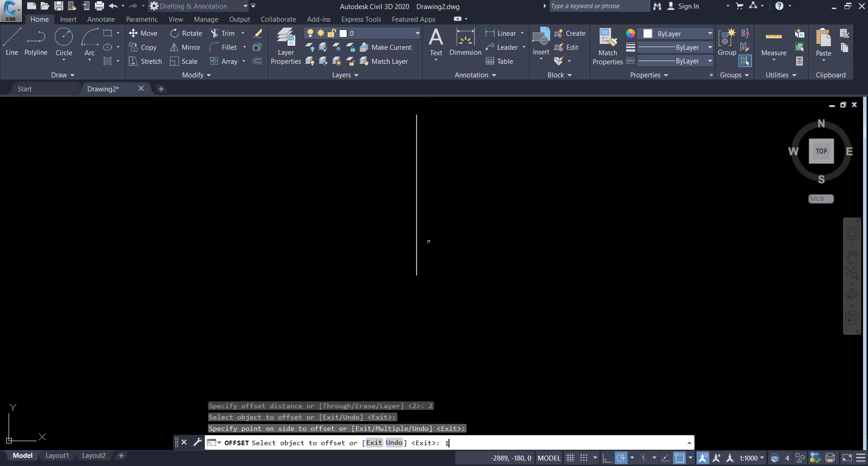
text(0)
key(Return)
click(417, 234)
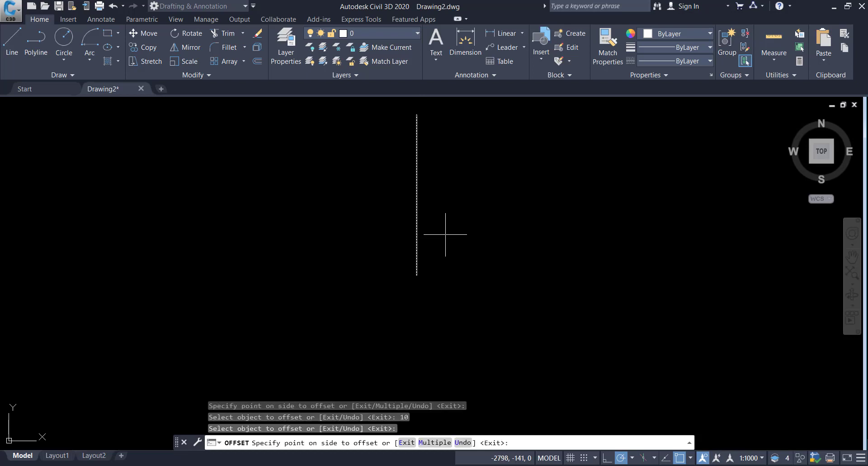
click(445, 234)
scroll(416, 228, up, 5)
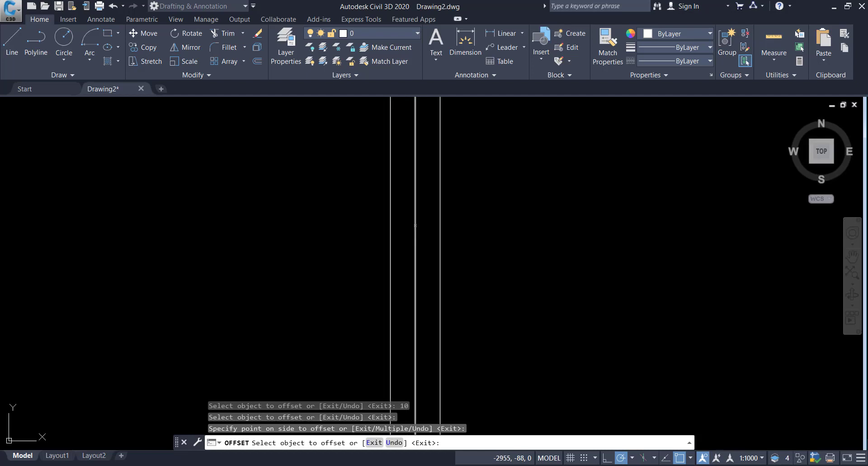
key(Escape)
Step: Select the two offset copies with a window and erase them
scroll(452, 242, down, 4)
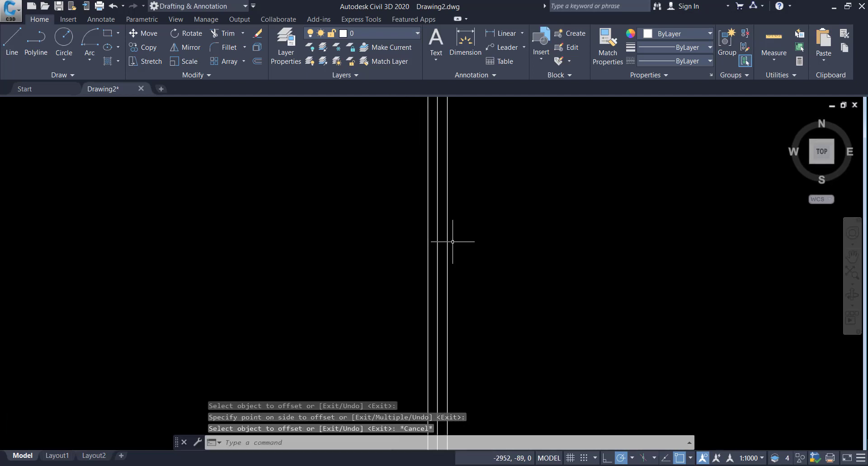
scroll(454, 242, down, 3)
click(463, 244)
key(Escape)
scroll(456, 244, up, 3)
click(447, 244)
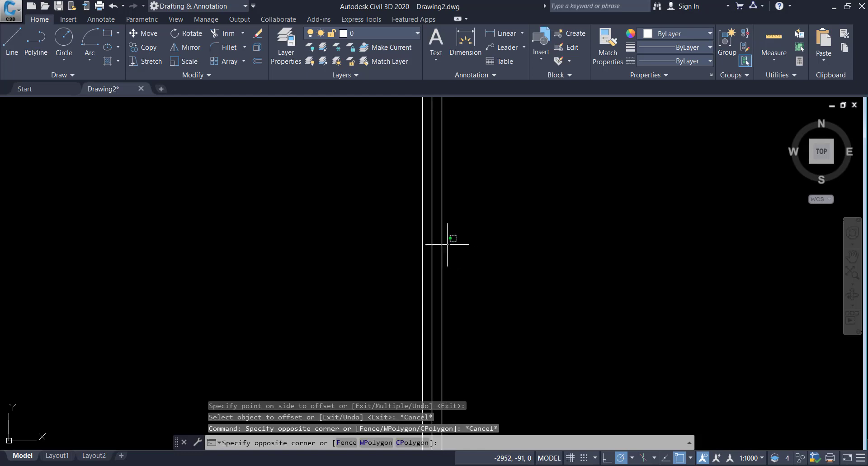
click(429, 243)
key(Delete)
Step: Offset the remaining vertical line 10 units to the right
scroll(428, 242, down, 2)
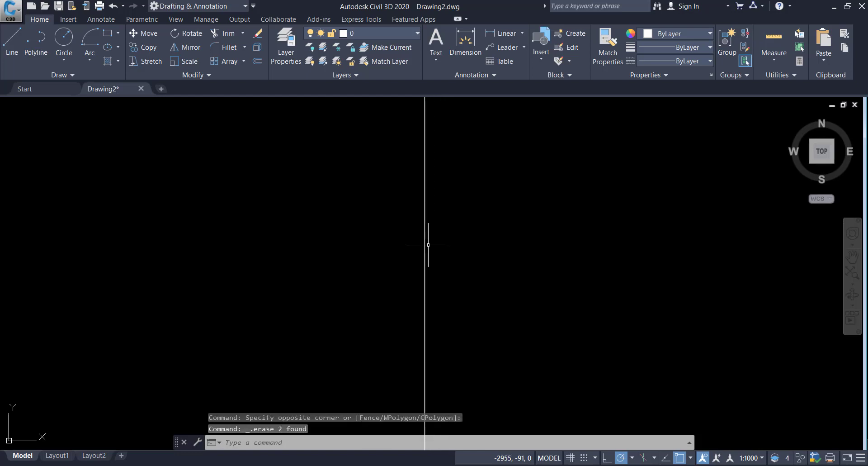
click(426, 240)
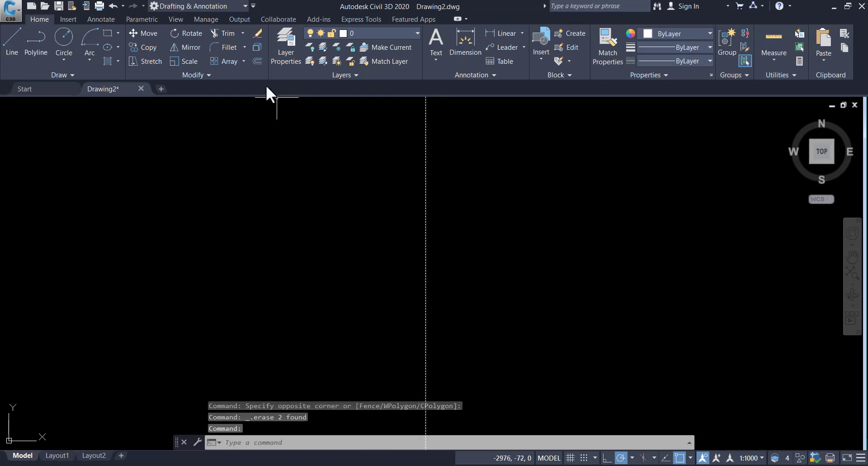
click(257, 61)
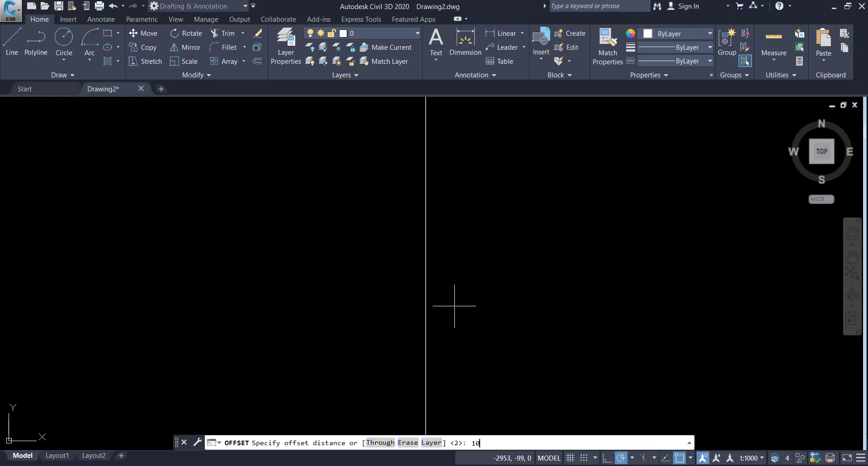
text(10)
key(Return)
scroll(473, 287, down, 10)
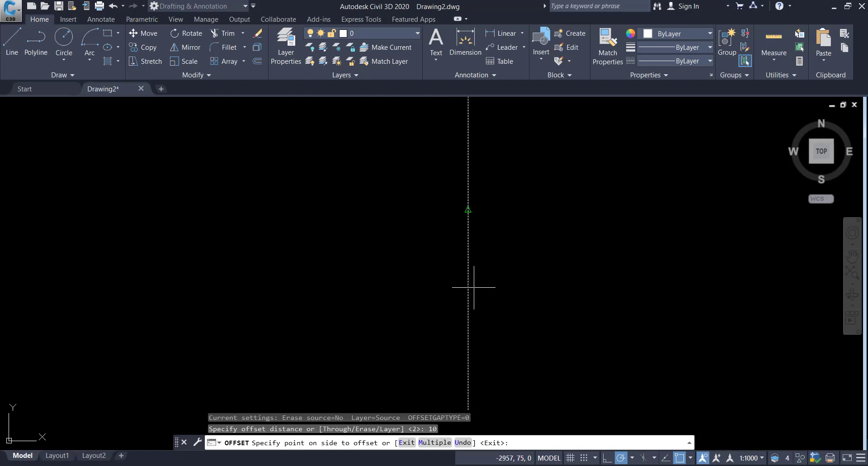
click(497, 287)
scroll(462, 287, down, 5)
scroll(461, 287, up, 7)
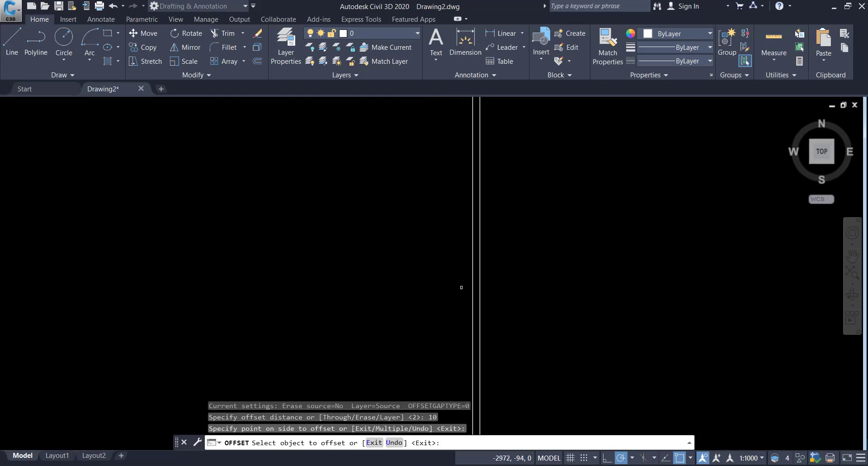
scroll(462, 287, down, 5)
key(Escape)
Step: Select both vertical lines with a crossing window and erase them
click(504, 268)
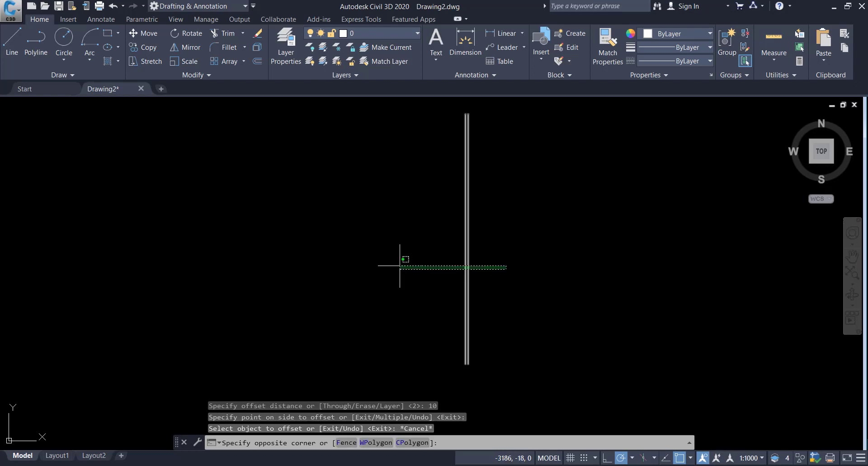
click(405, 267)
key(Delete)
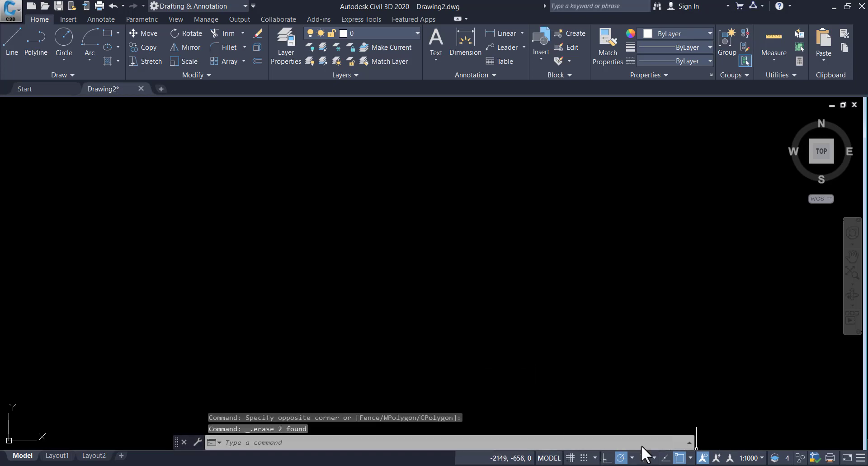
Step: Draw a closed four-sided shape with the Line tool, ending back at the first corner
click(12, 45)
click(343, 182)
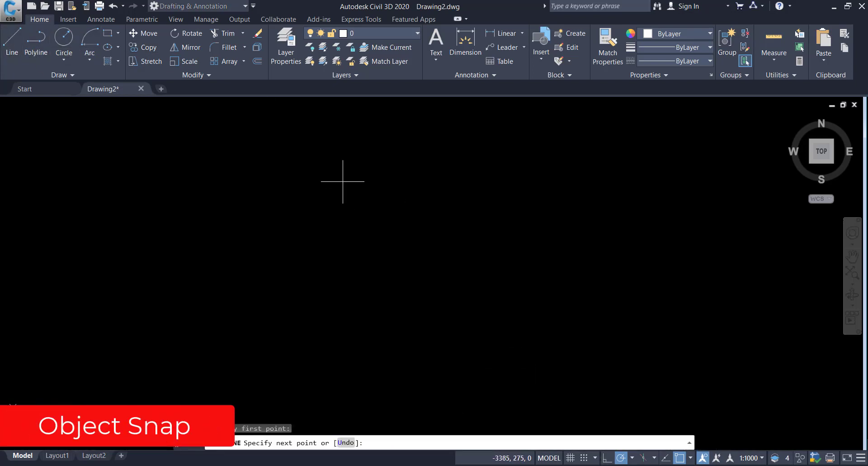
click(509, 221)
click(458, 318)
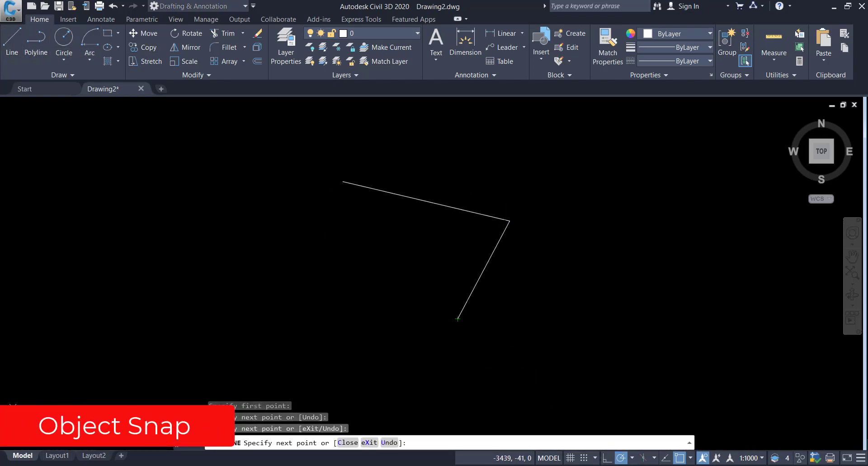
click(327, 272)
click(342, 181)
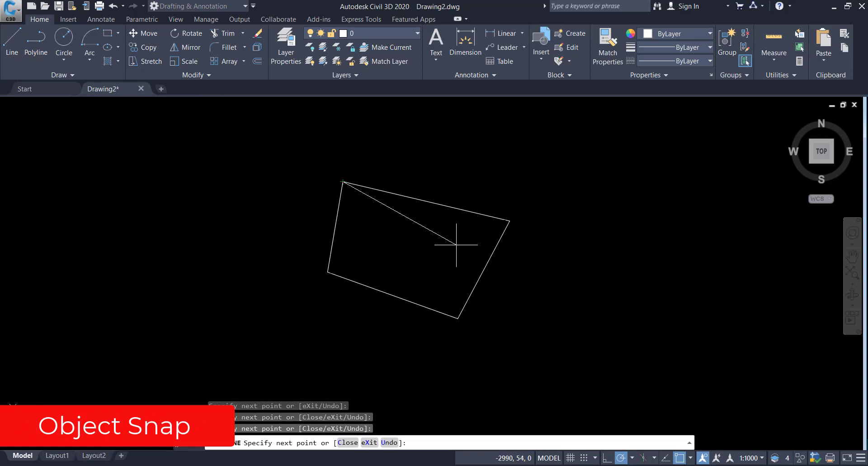
key(Escape)
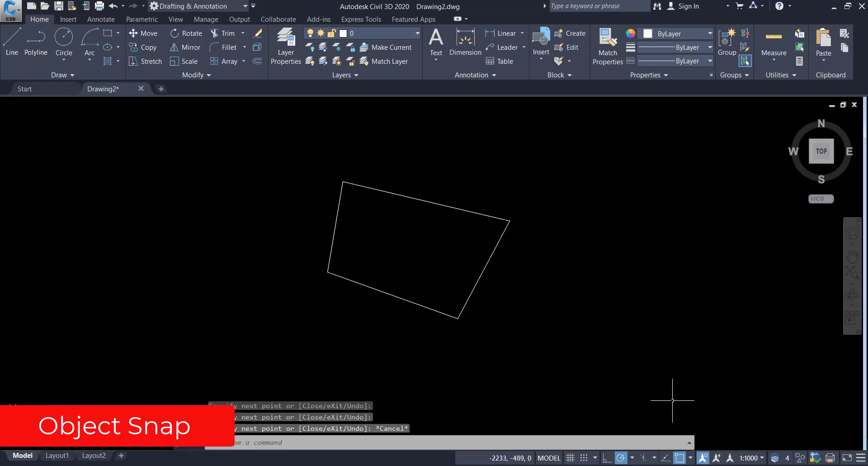
Step: Turn on object snap tracking and object snap, and start a line snapped to the shape's bottom corner before cancelling
right_click(680, 457)
click(681, 459)
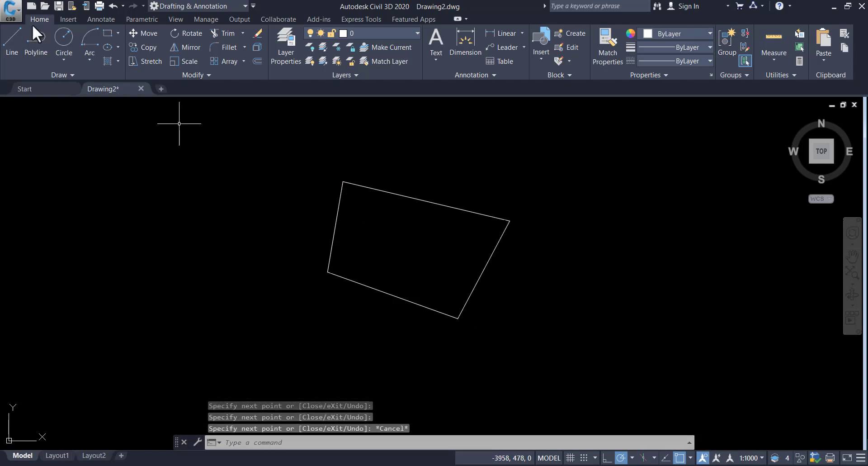
click(14, 39)
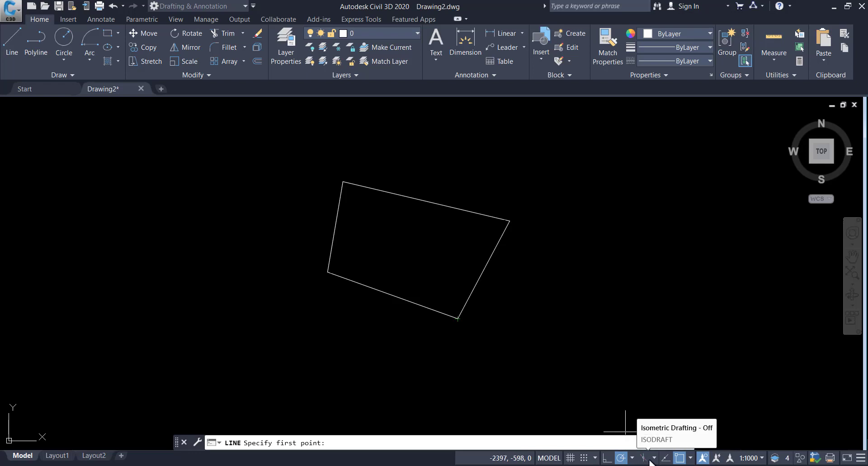
click(664, 457)
click(679, 458)
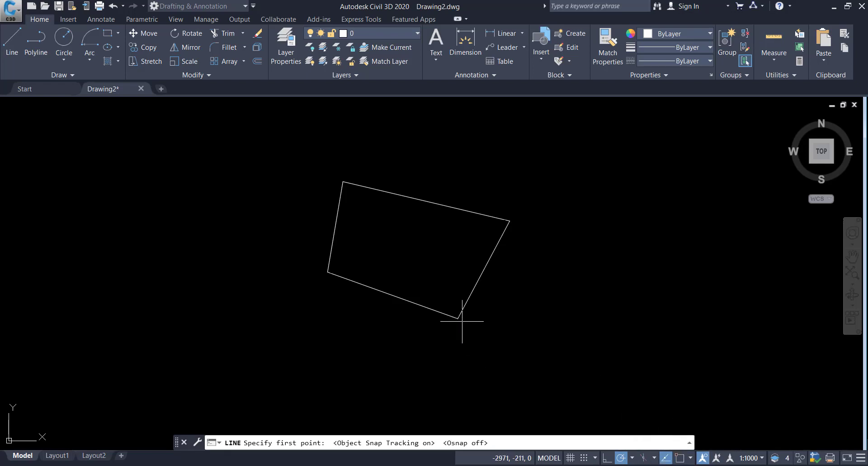
click(680, 458)
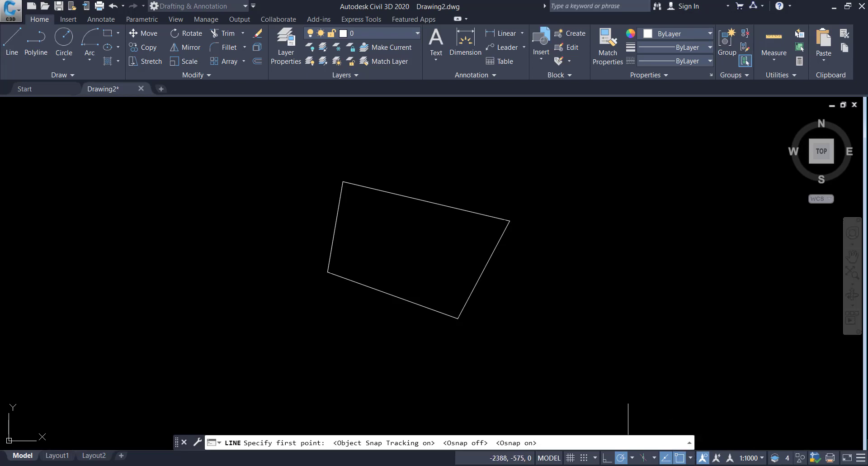
click(457, 318)
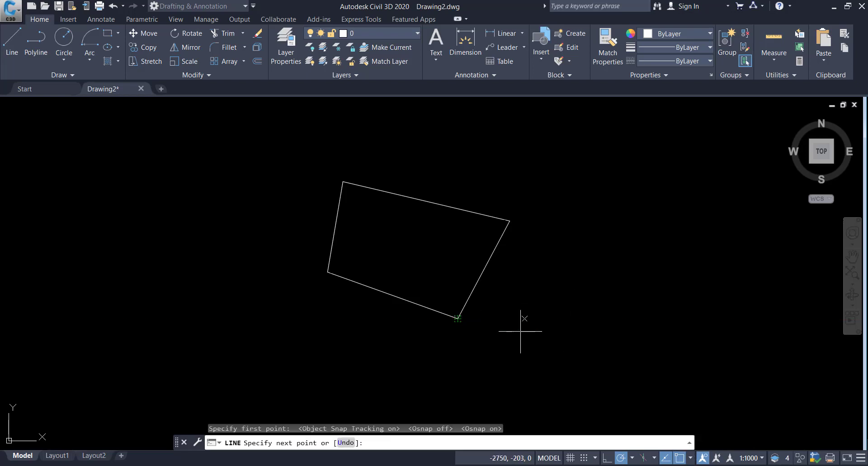
key(Escape)
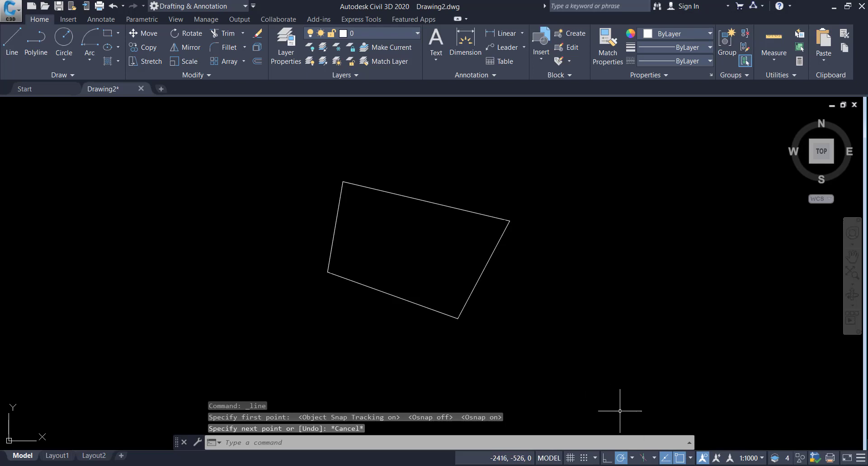
Step: Turn on Midpoint object snap and draw a line from the shape's bottom corner to the midpoint of its right edge
click(690, 458)
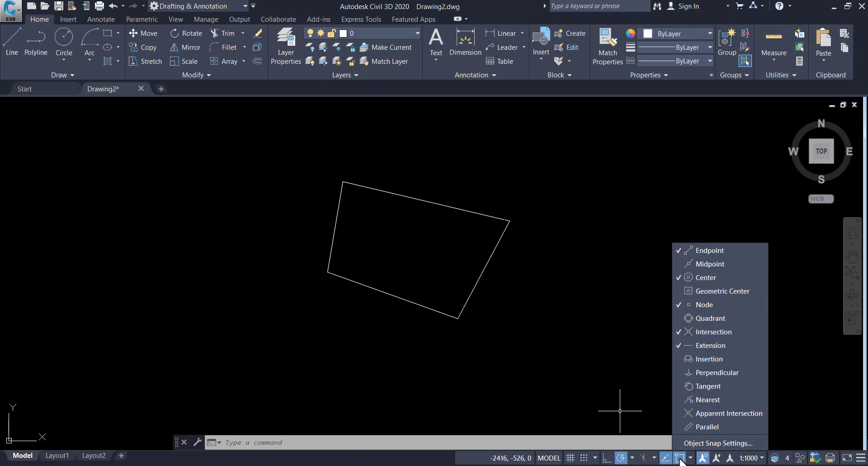
click(15, 31)
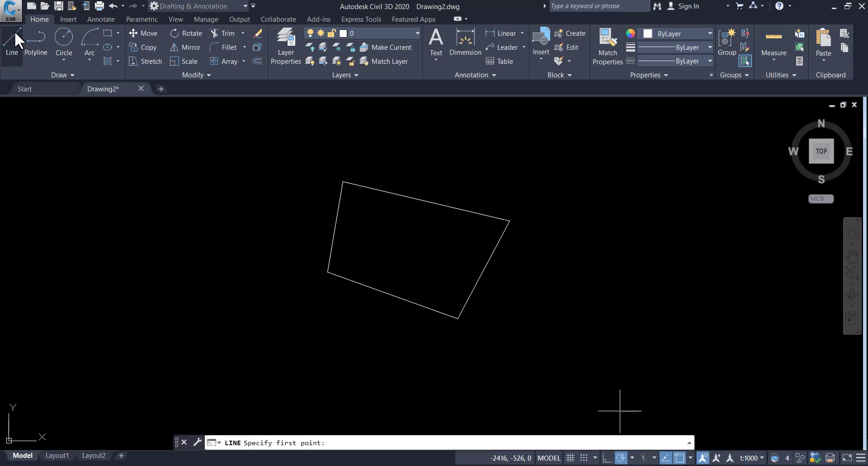
click(458, 318)
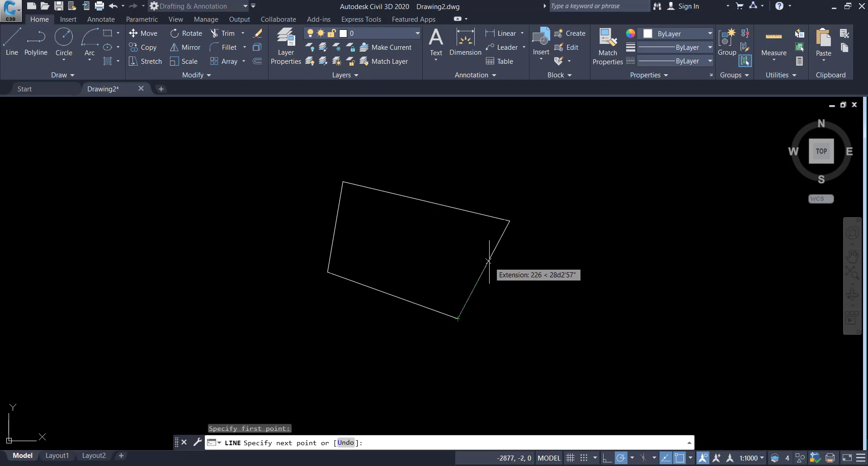
click(691, 457)
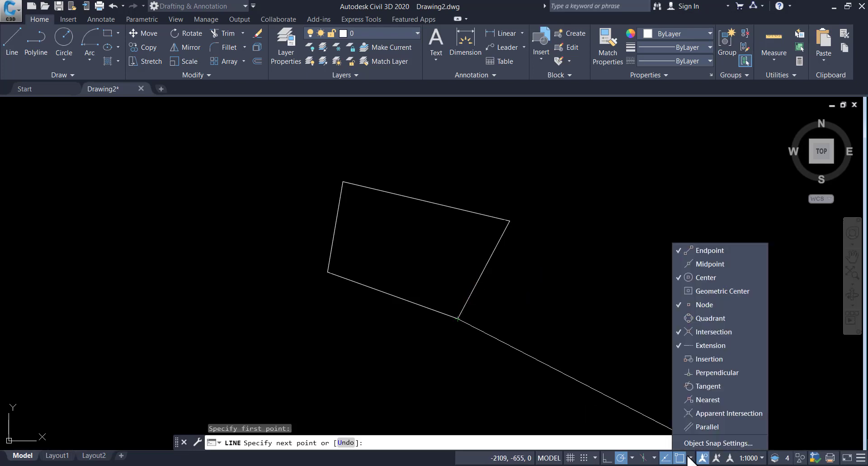
click(678, 303)
click(676, 265)
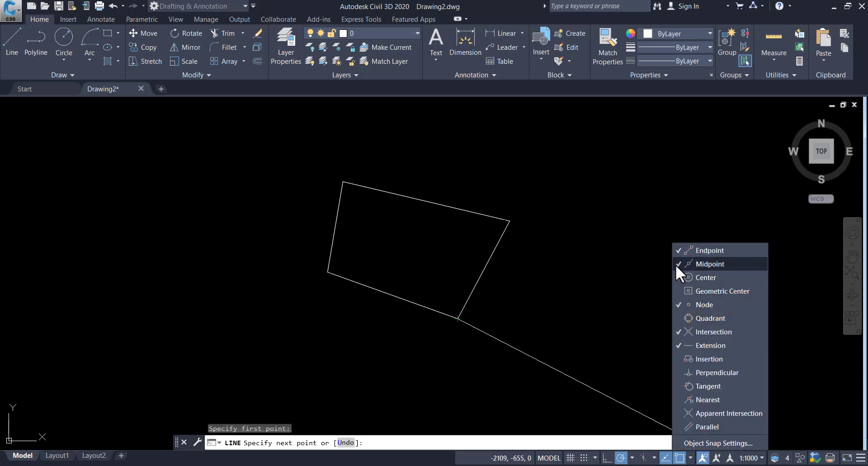
click(492, 281)
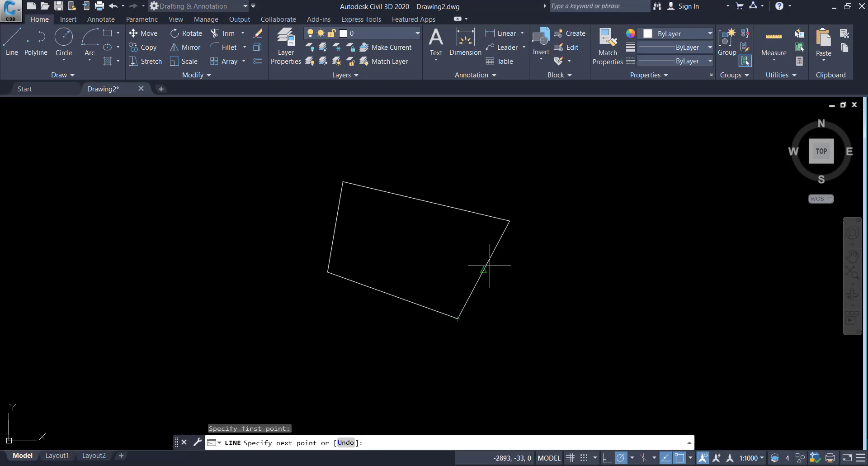
click(483, 269)
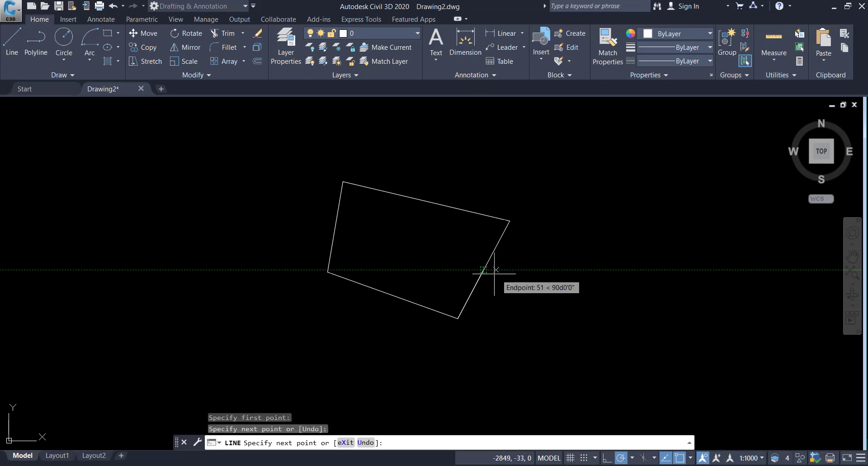
key(Escape)
Step: Select all objects with a crossing window and erase them
click(524, 319)
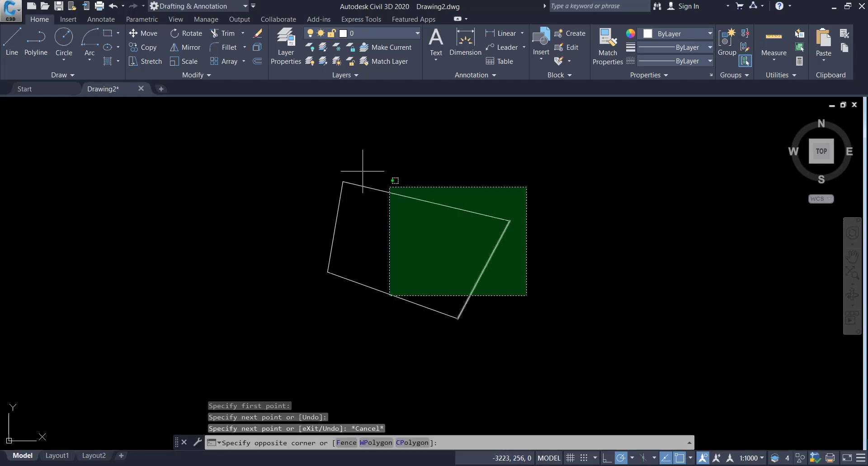
click(384, 180)
key(Delete)
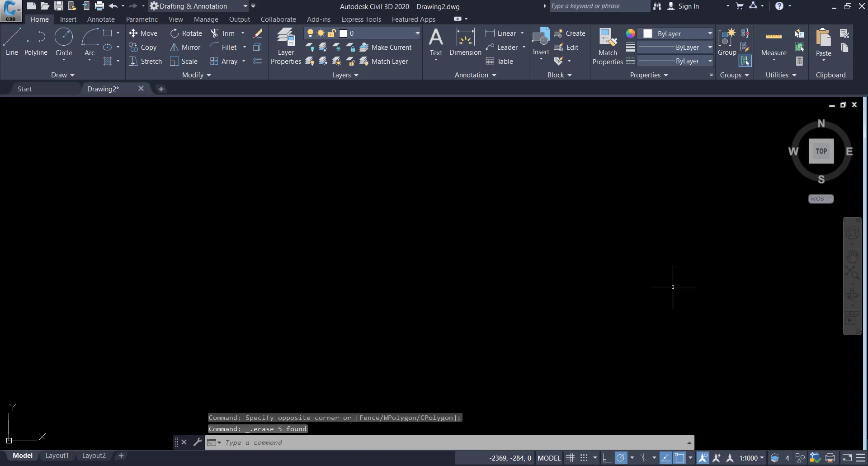
Step: Draw a vertical line 18 units long beside the reference drawing
click(848, 6)
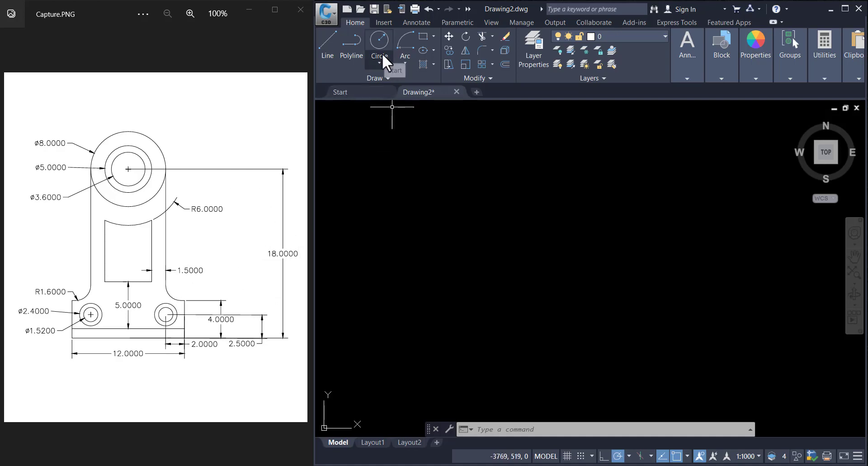
click(325, 45)
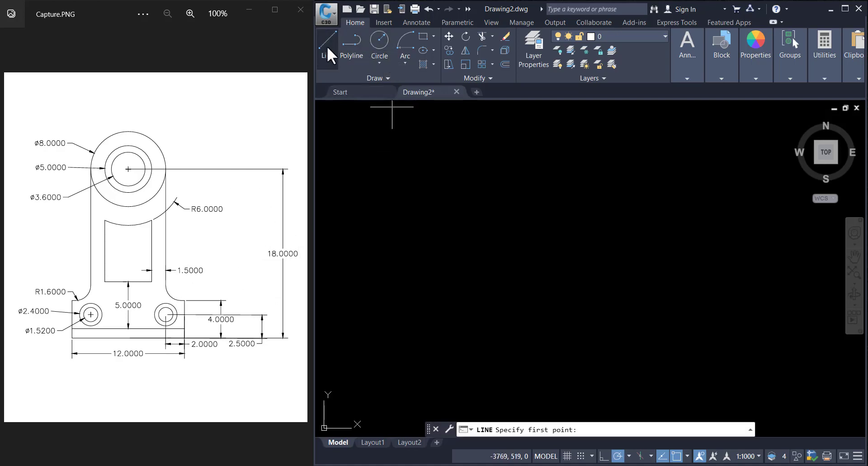
click(558, 290)
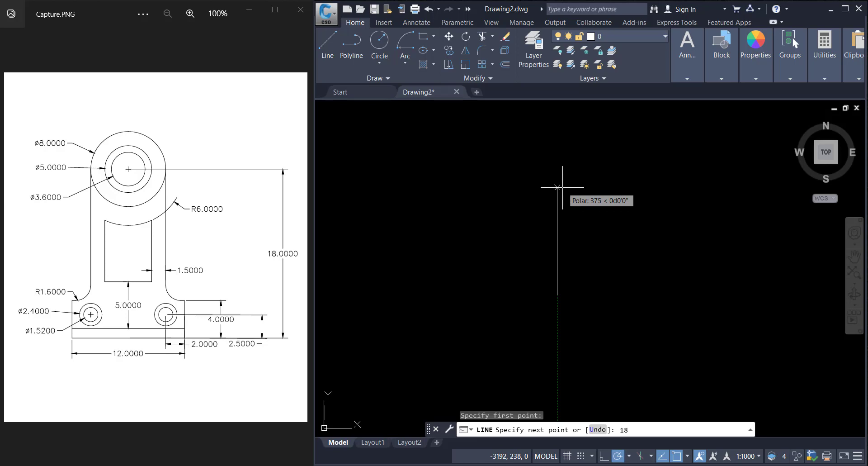
text(18)
key(Return)
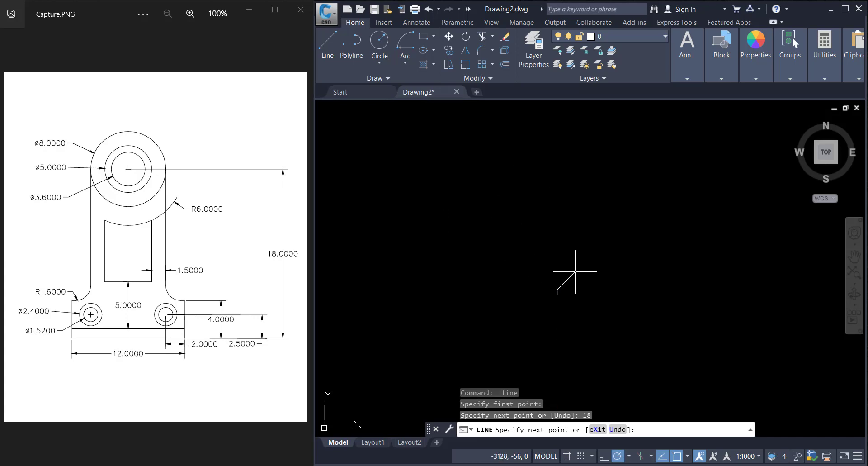
key(Escape)
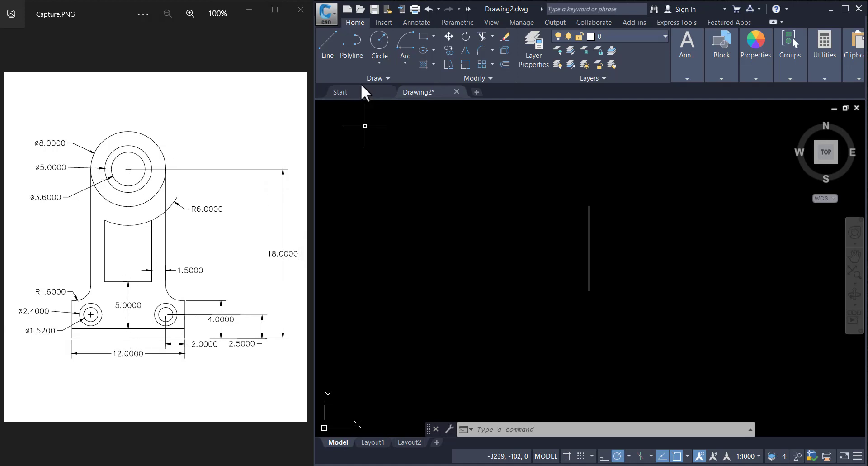
Step: Draw a circle of diameter 8 centered on the line's top endpoint
click(375, 40)
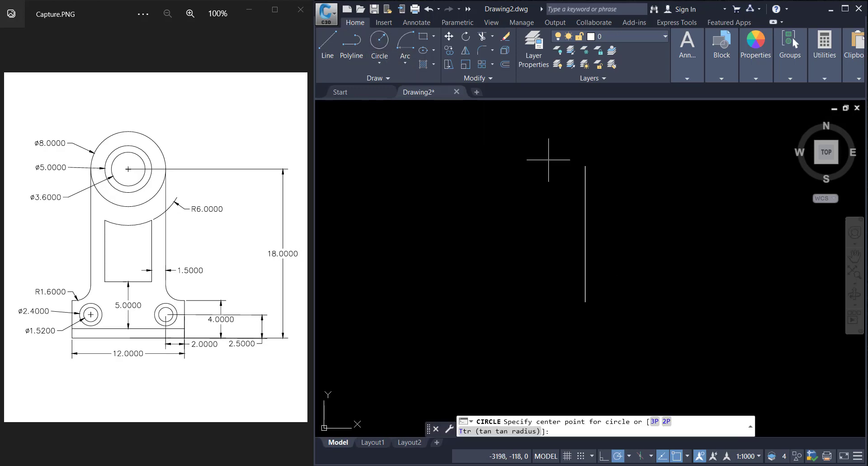
click(585, 166)
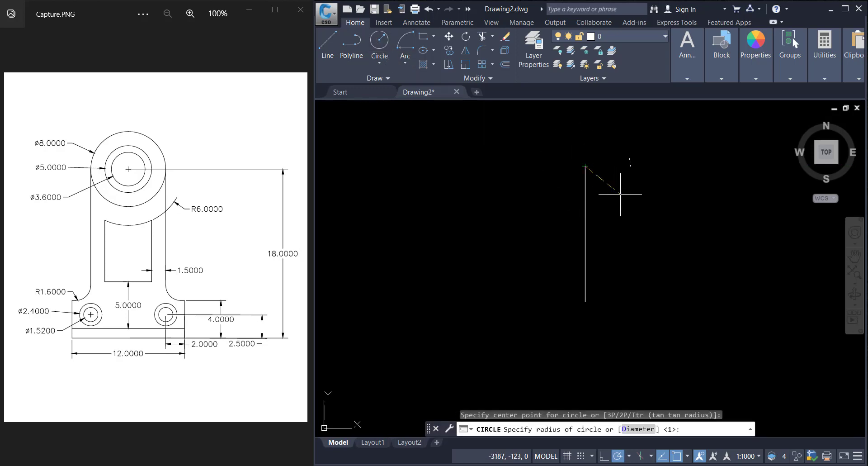
click(635, 429)
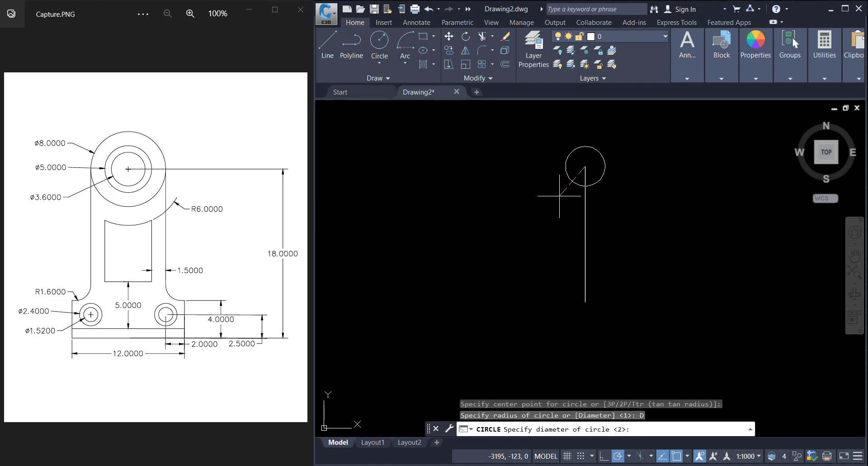
key(Return)
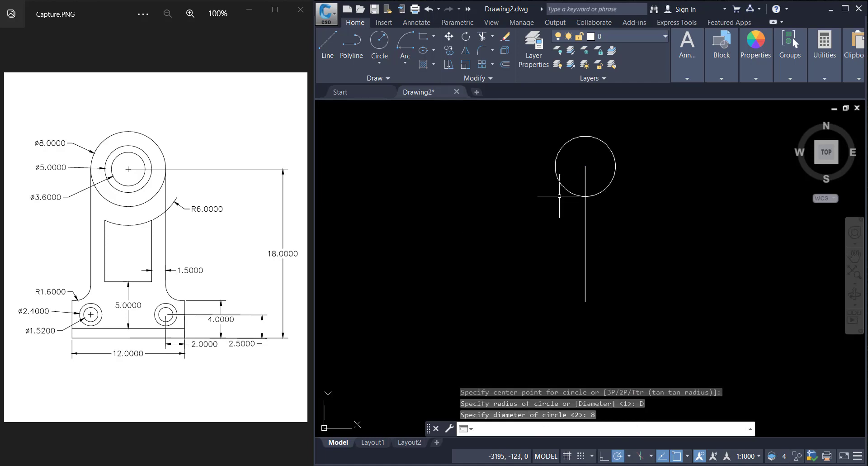
Step: Draw a concentric circle of diameter 5 at the line's top endpoint
click(383, 44)
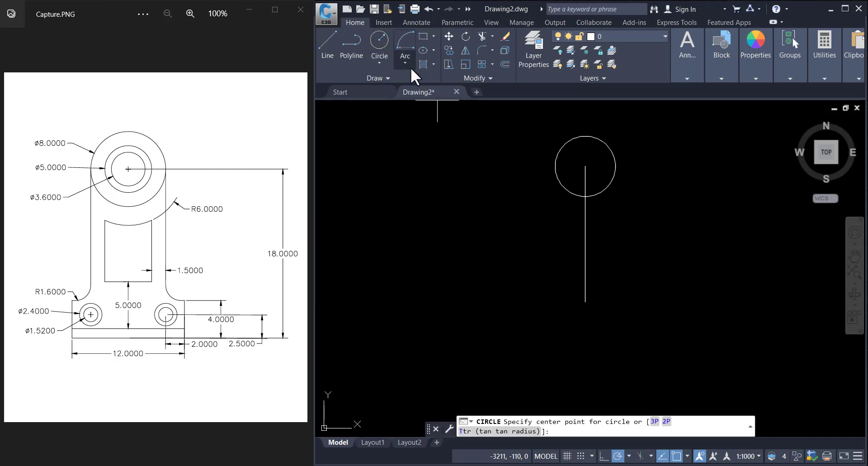
click(585, 166)
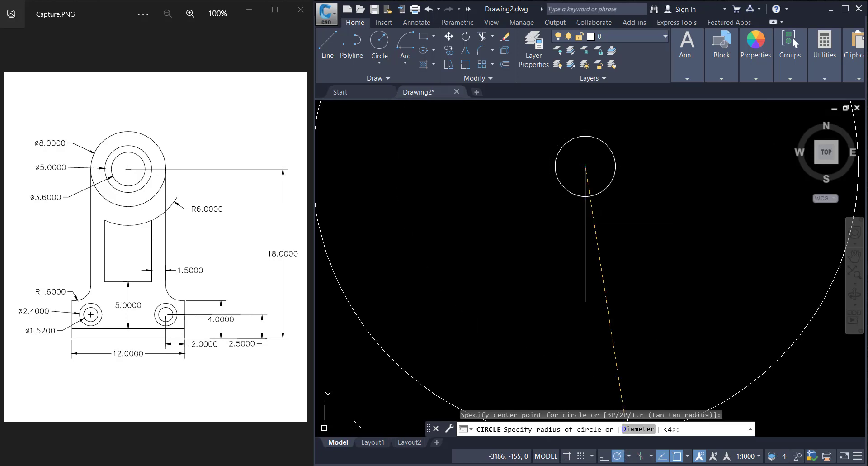
click(638, 429)
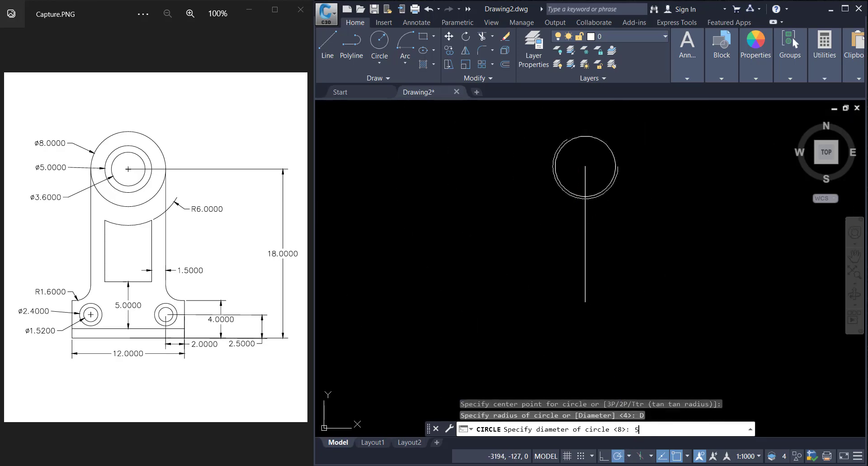
text(5)
key(Return)
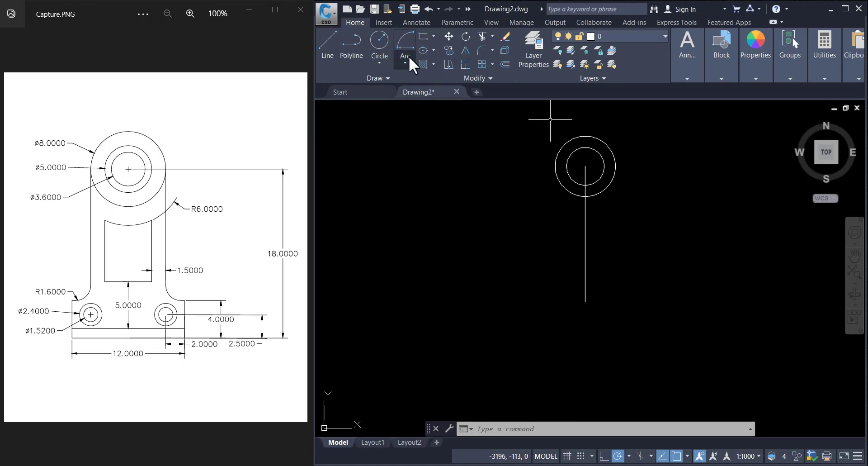
Step: Draw a concentric circle of diameter 3.6 at the line's top endpoint
click(377, 43)
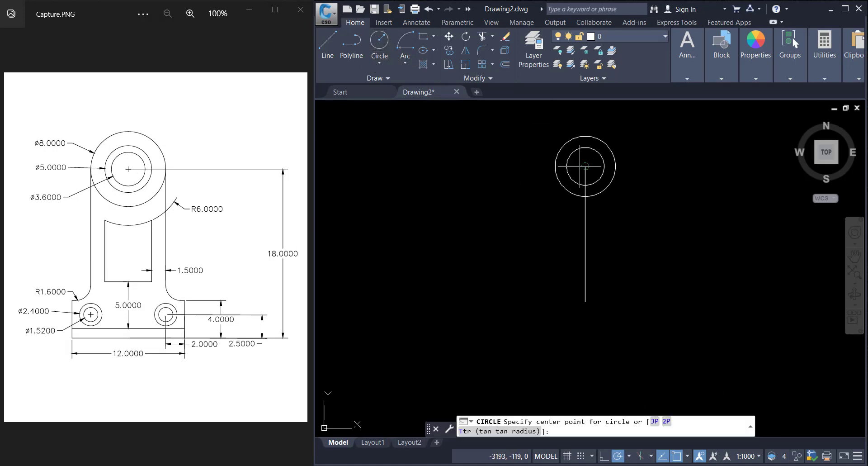
click(585, 166)
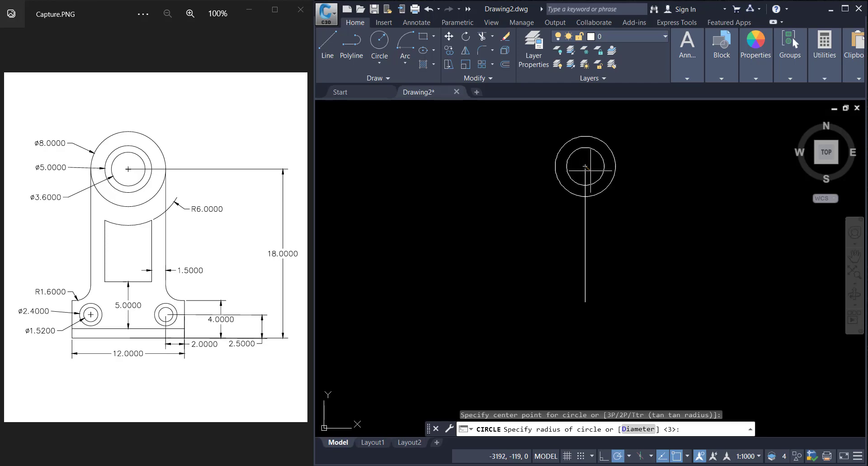
text(D)
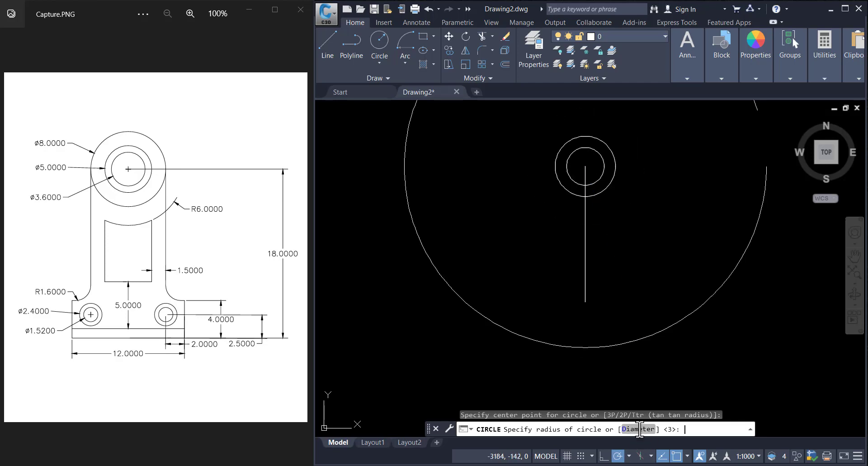
key(Return)
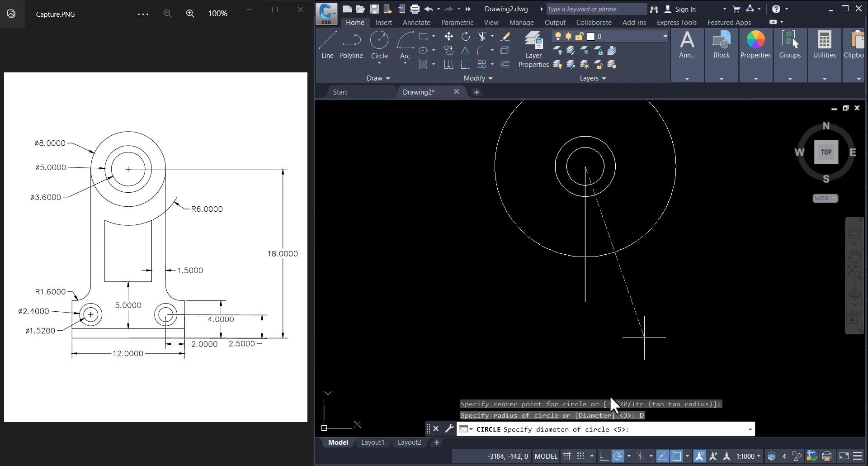
text(3.6)
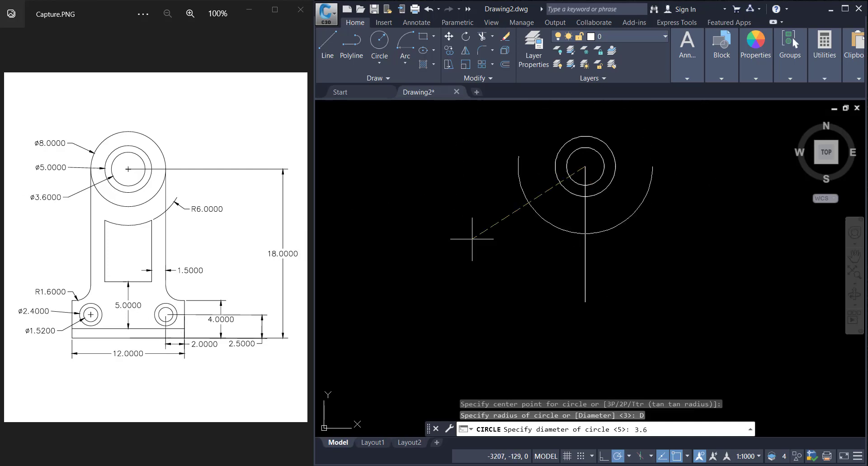
key(Return)
Step: Draw a concentric circle of radius 6 at the line's top endpoint
scroll(572, 154, up, 2)
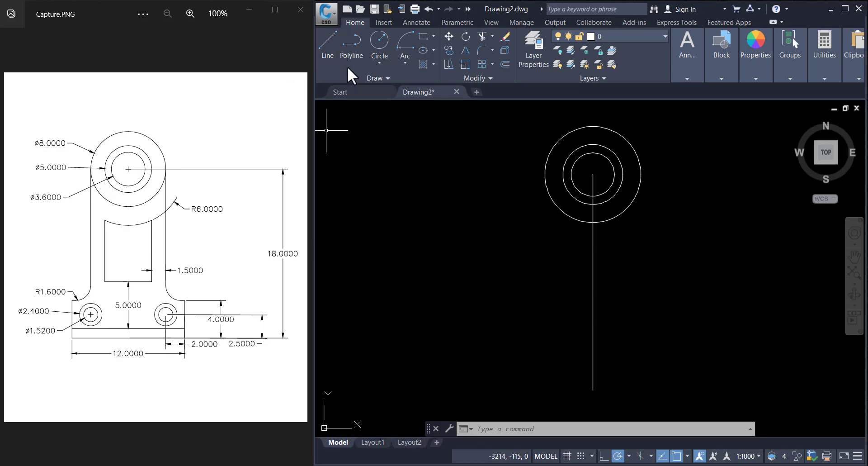
click(379, 41)
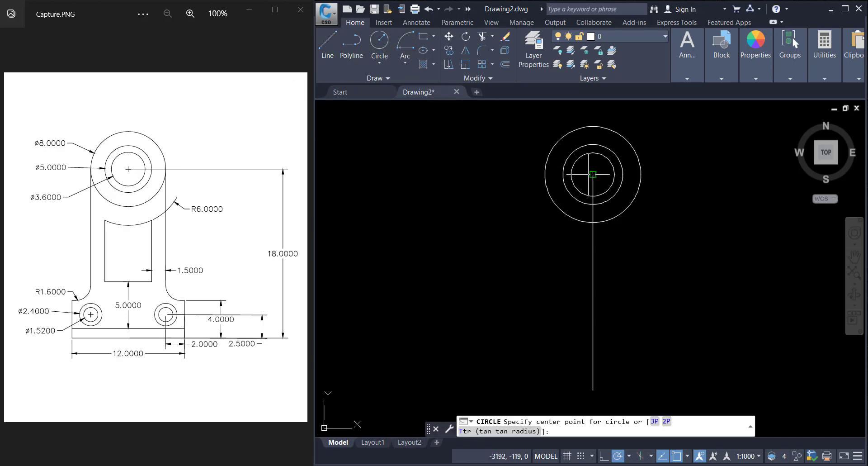
click(593, 174)
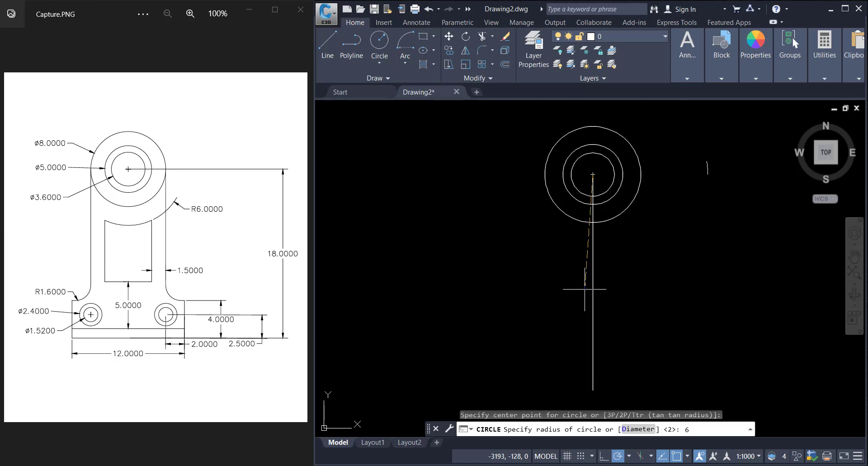
key(Return)
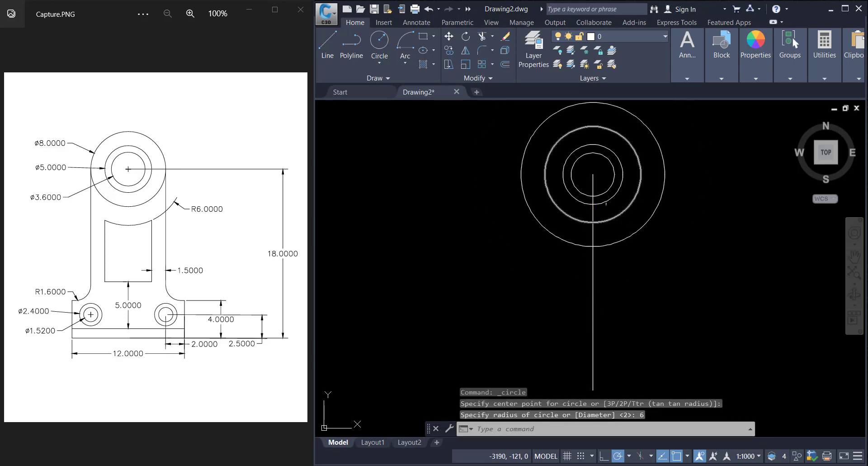
Step: Offset the vertical line 6 units to the right
scroll(601, 247, down, 5)
scroll(594, 268, up, 2)
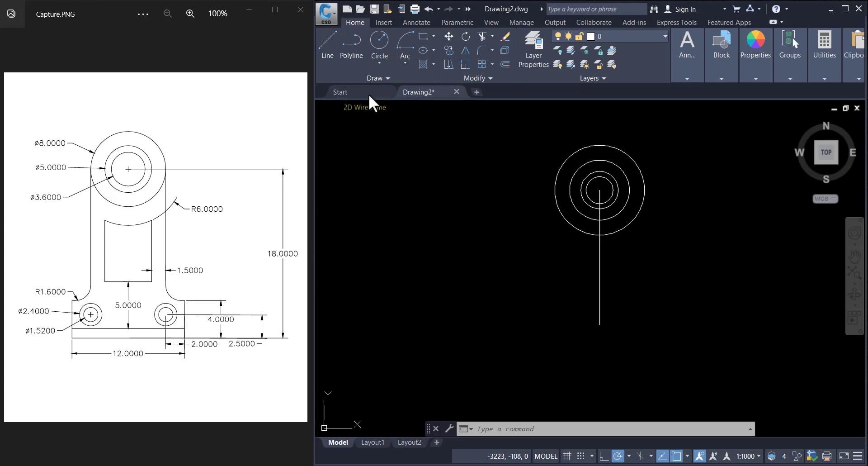
click(506, 64)
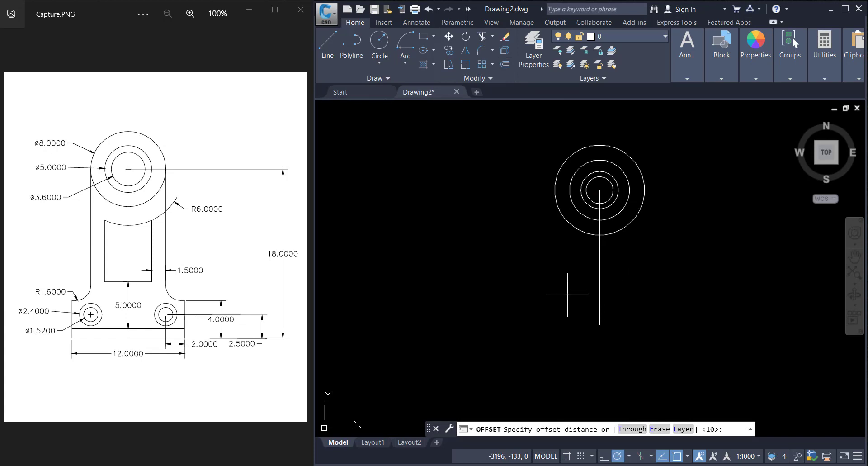
key(Return)
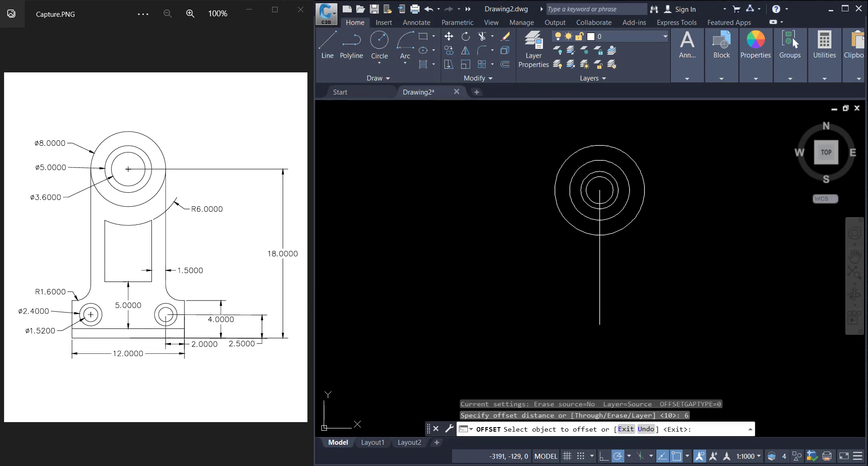
click(599, 261)
click(633, 307)
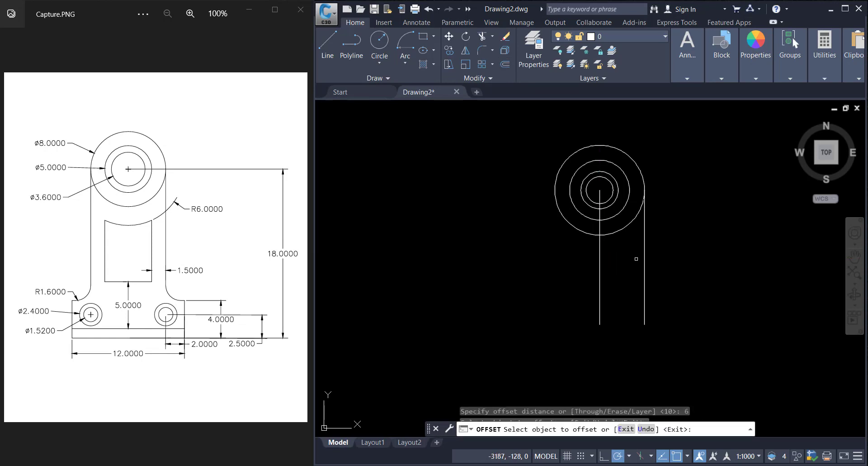
Step: Offset the vertical center line 6 units to the left
click(600, 257)
click(538, 249)
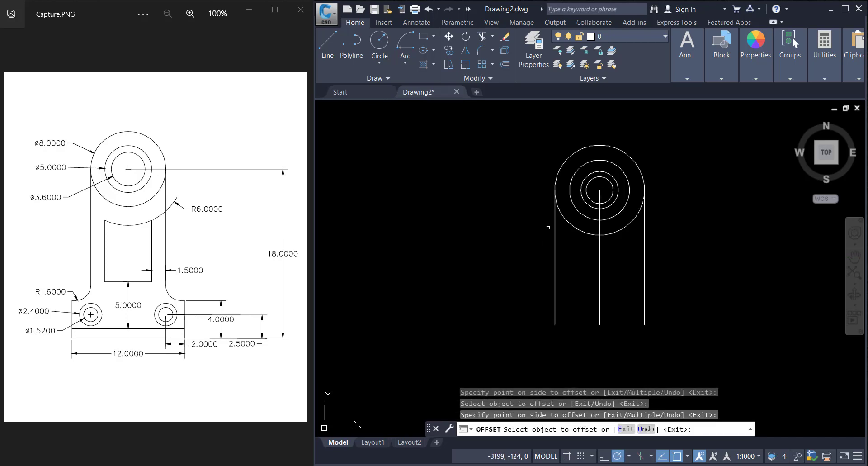
scroll(552, 199, up, 5)
scroll(546, 200, down, 5)
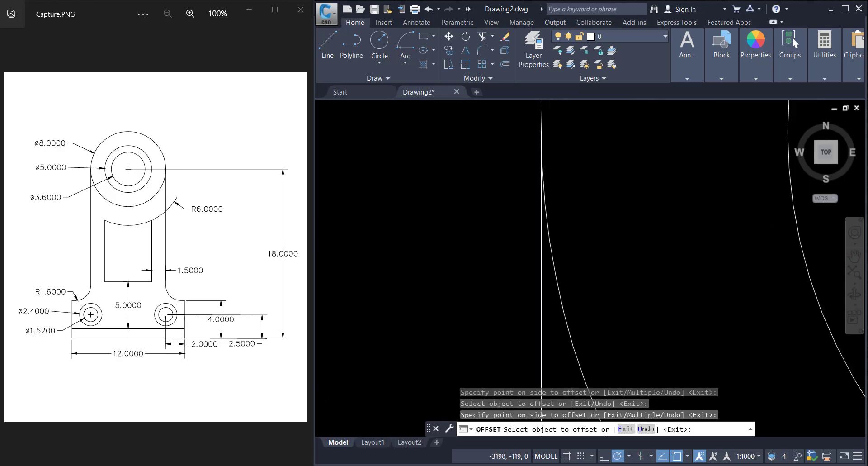
scroll(547, 200, up, 10)
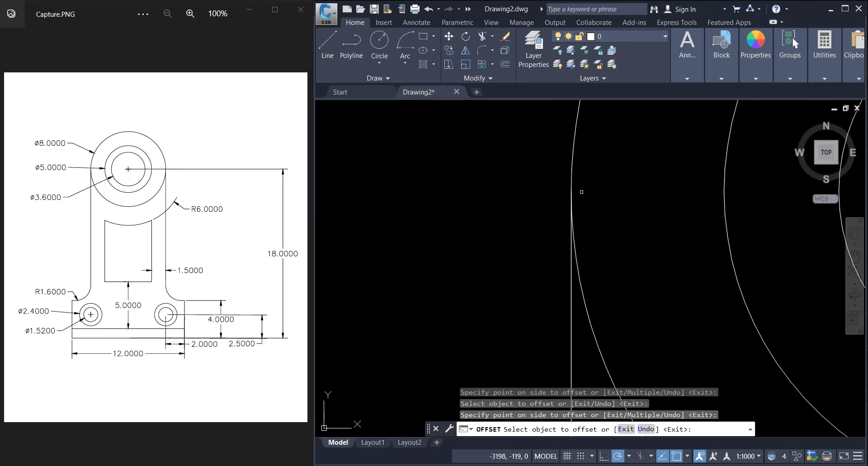
scroll(559, 212, down, 10)
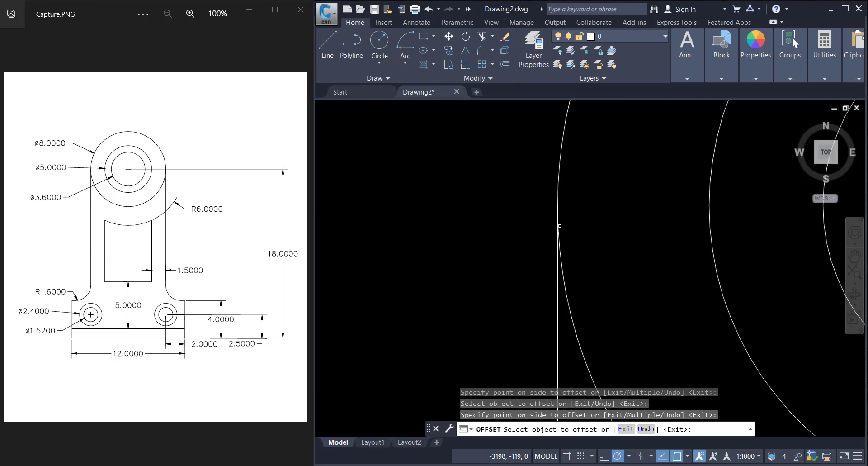
scroll(587, 280, up, 3)
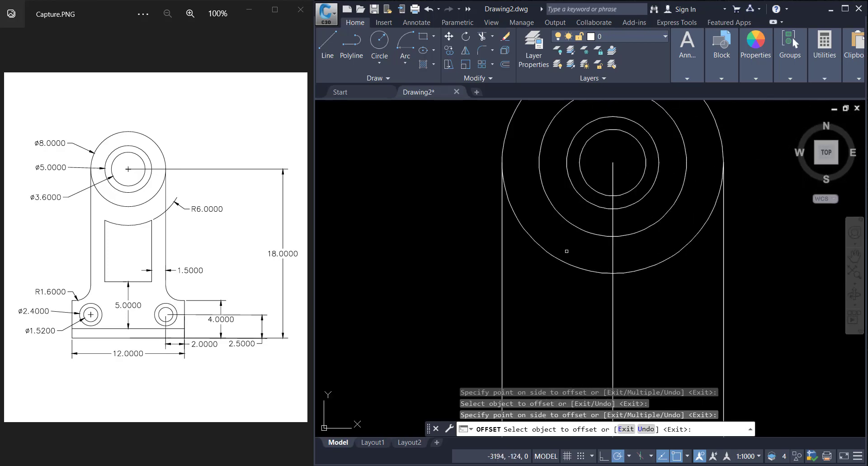
scroll(560, 317, down, 5)
scroll(561, 335, up, 3)
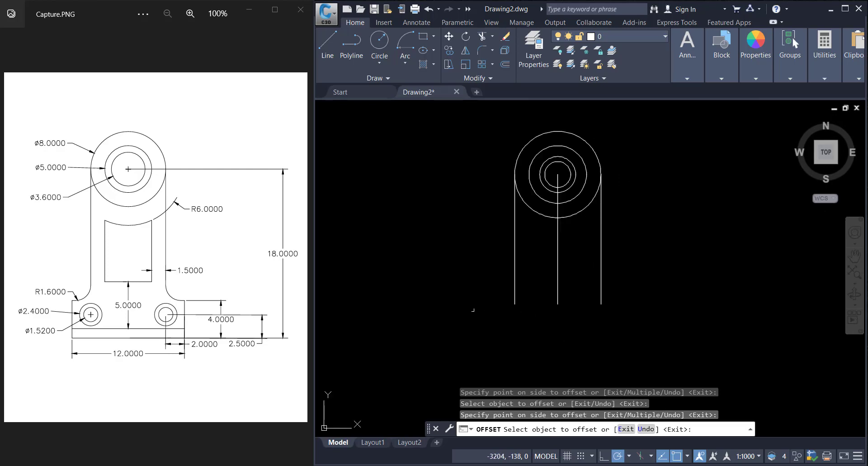
key(Escape)
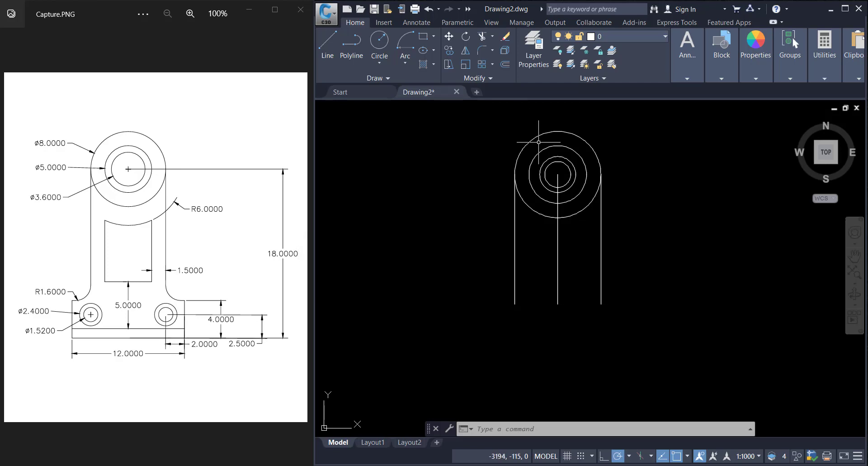
Step: Offset both outer vertical lines 2 units inward
click(506, 66)
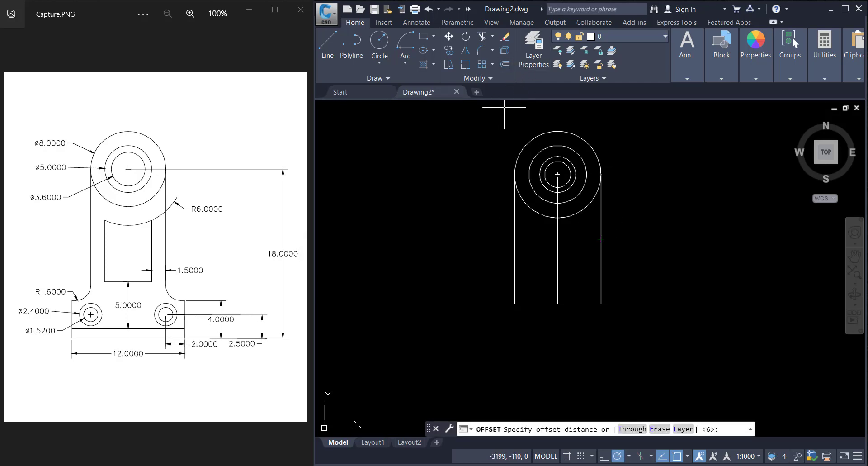
key(Return)
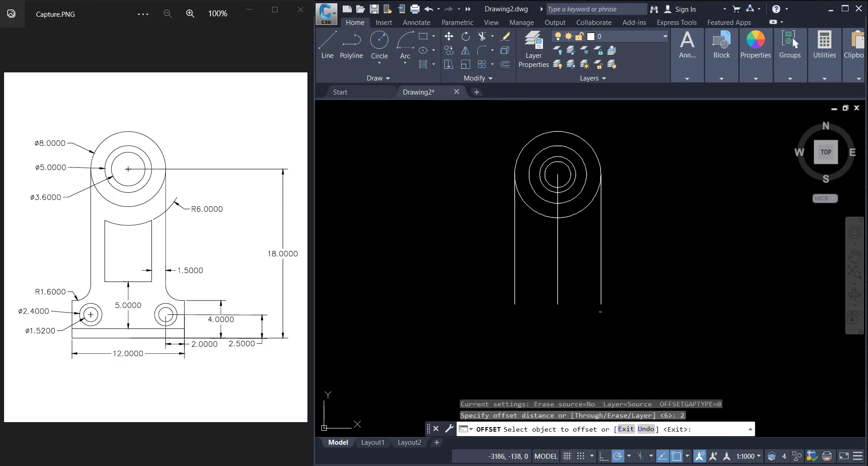
click(601, 268)
click(575, 289)
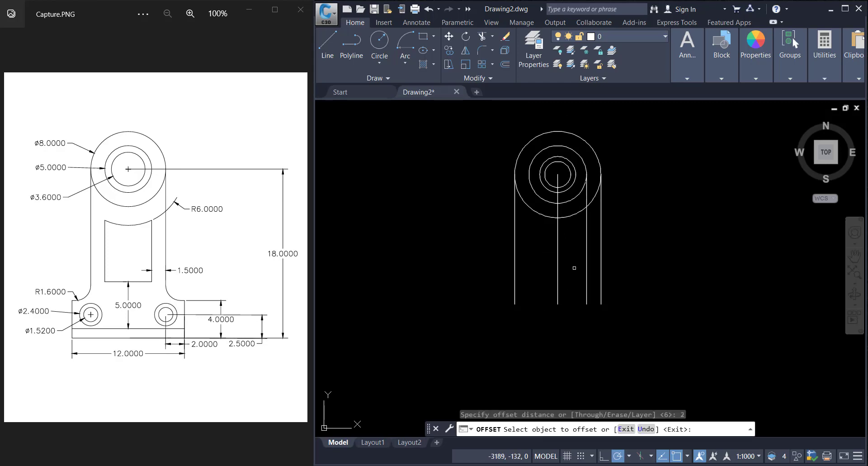
click(514, 262)
click(538, 276)
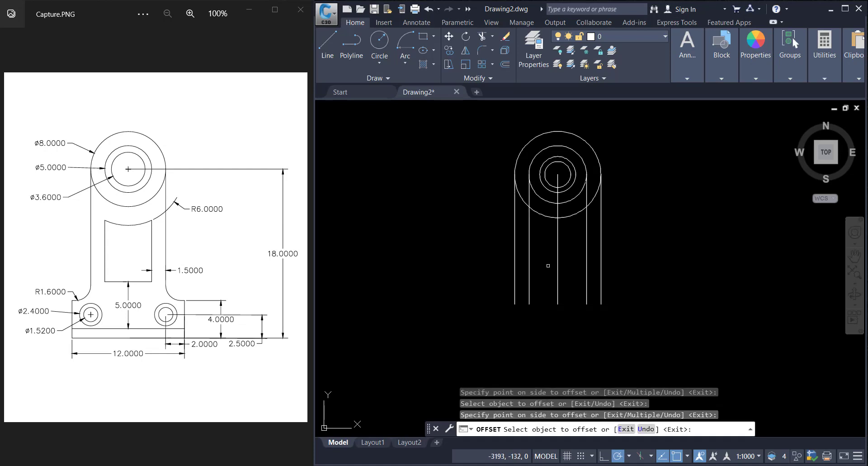
key(Escape)
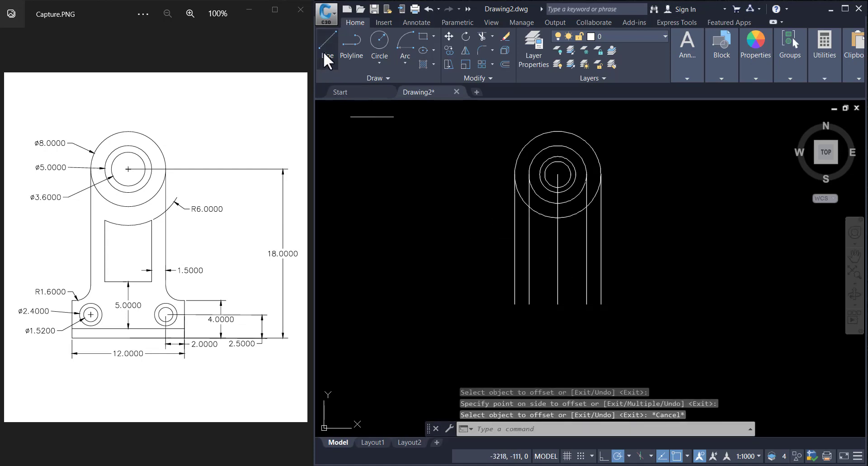
Step: Draw a horizontal line joining the bottom endpoints of the two outer vertical lines
click(324, 51)
click(514, 304)
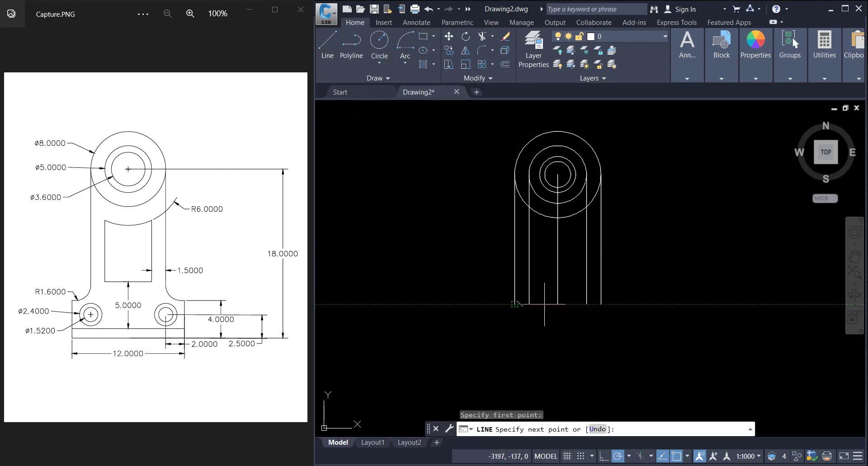
click(601, 304)
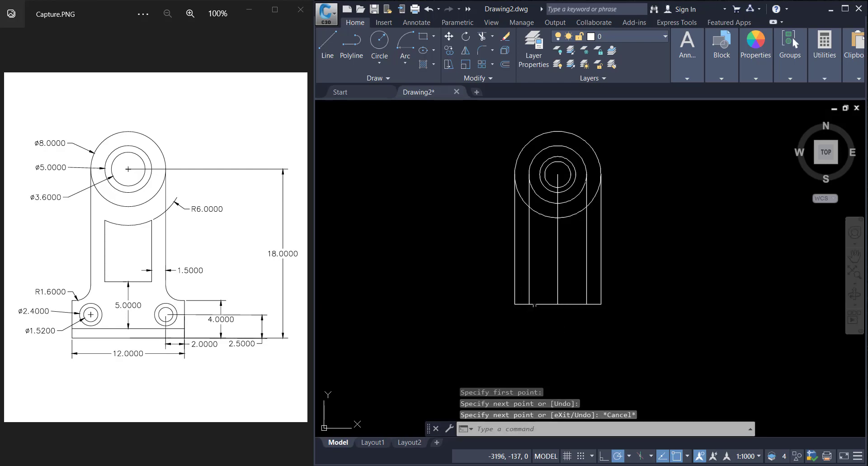
key(Escape)
Step: Offset the bottom horizontal line 1 unit upward
click(505, 64)
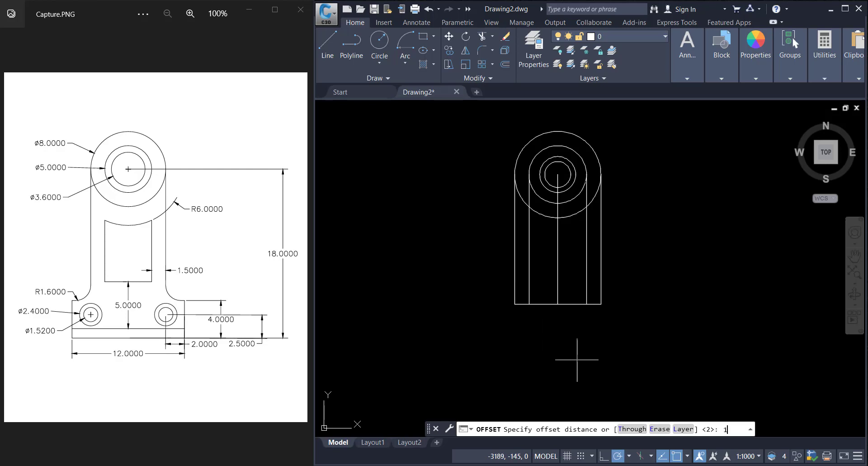
key(Return)
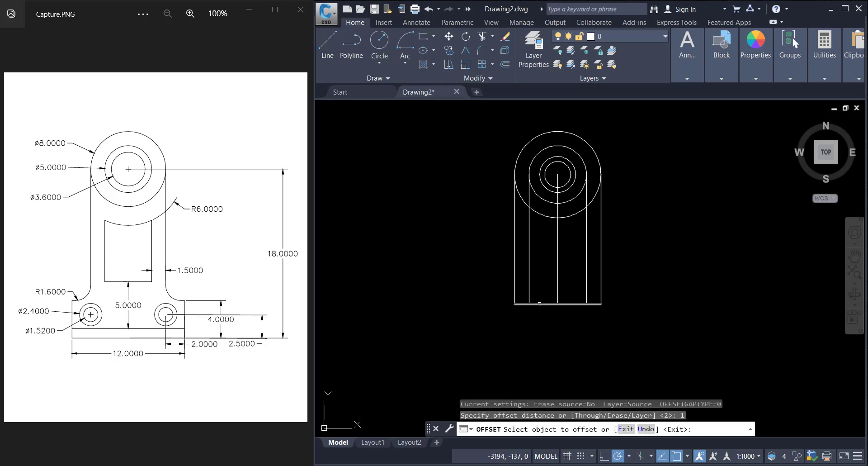
click(539, 303)
click(543, 280)
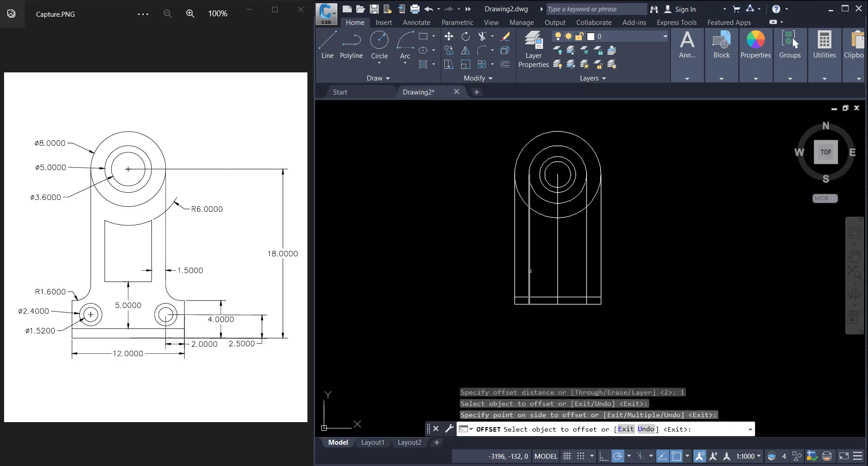
key(Escape)
scroll(550, 300, up, 2)
scroll(550, 300, down, 4)
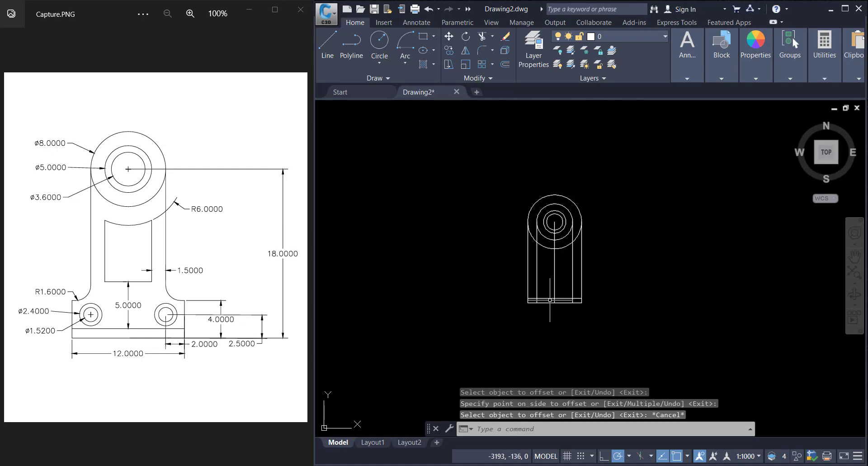
scroll(550, 300, up, 4)
scroll(550, 299, down, 2)
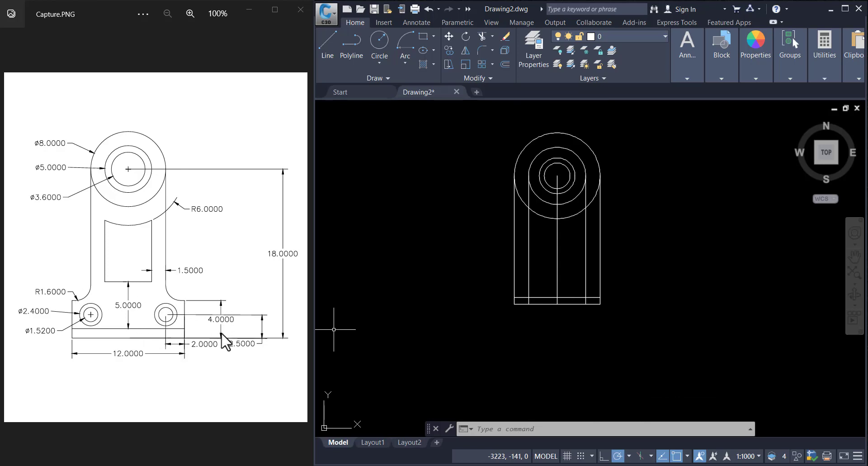
scroll(495, 343, up, 2)
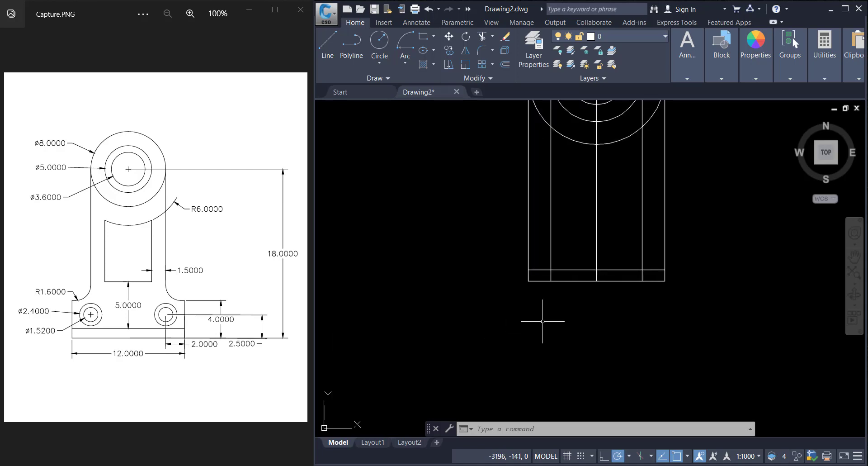
scroll(543, 321, down, 2)
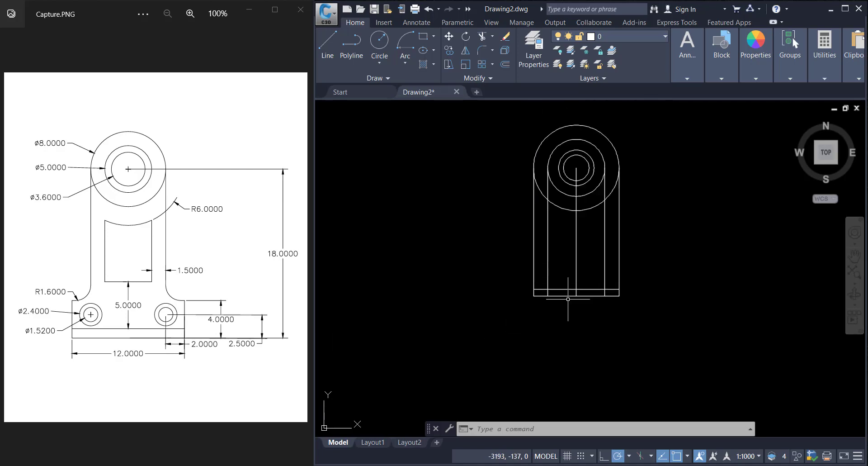
Step: Offset the bottom horizontal line 4 units upward
click(504, 65)
text(4)
key(Return)
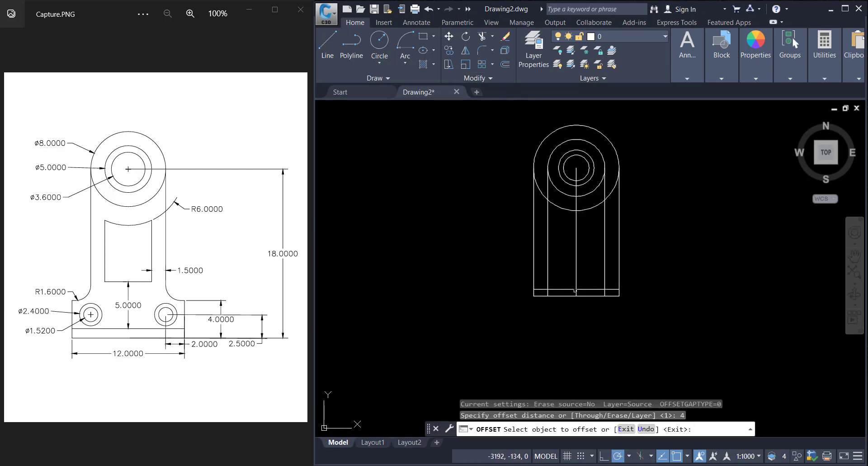
click(561, 296)
click(559, 262)
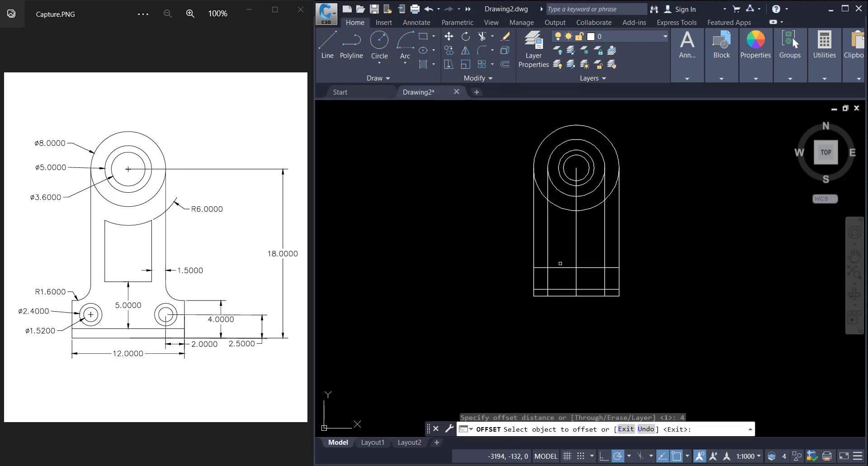
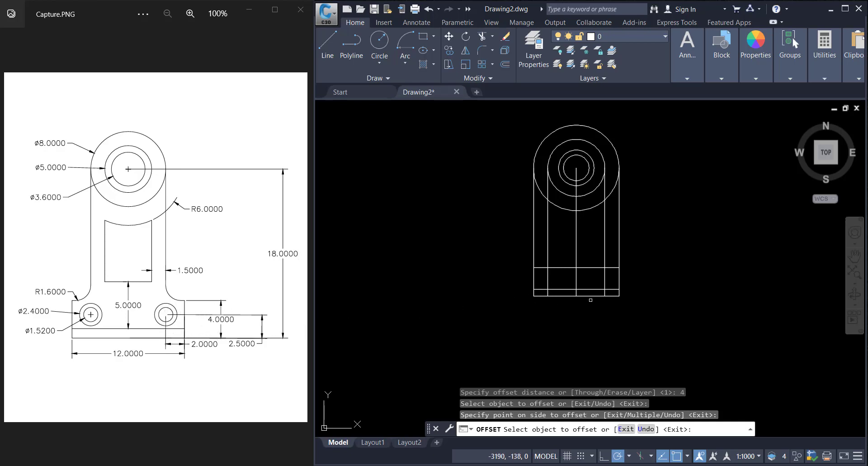
Step: Offset the bottom horizontal line 2.5 units upward
click(506, 63)
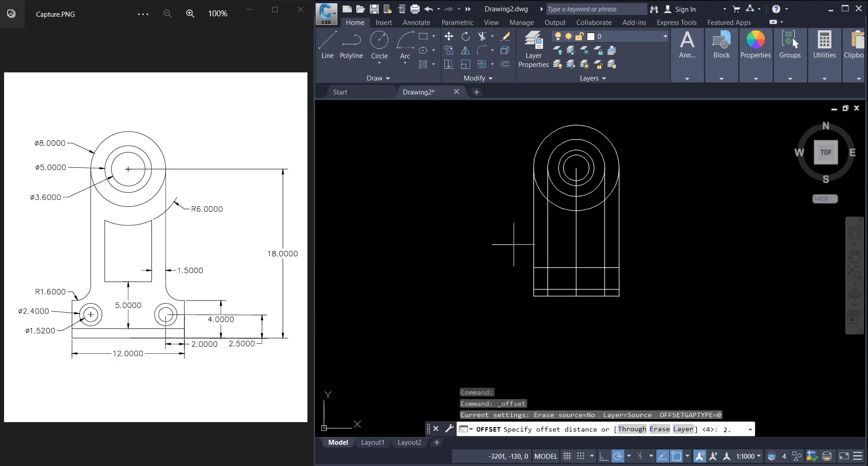
key(Return)
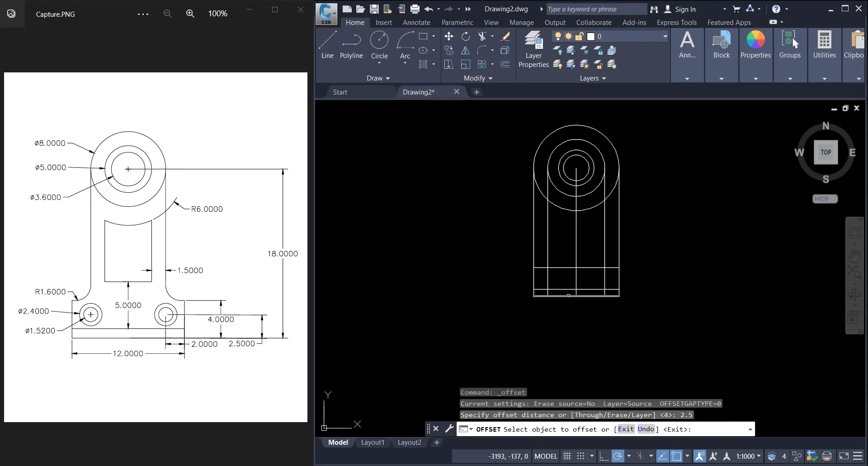
click(568, 296)
click(605, 264)
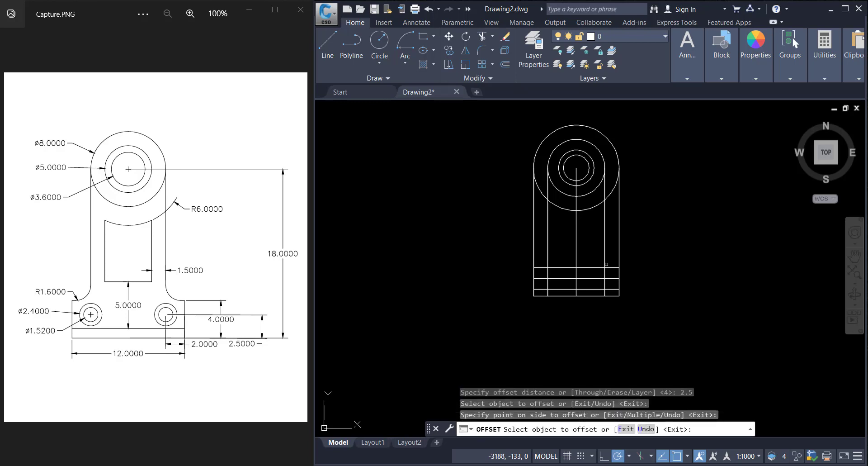
key(Escape)
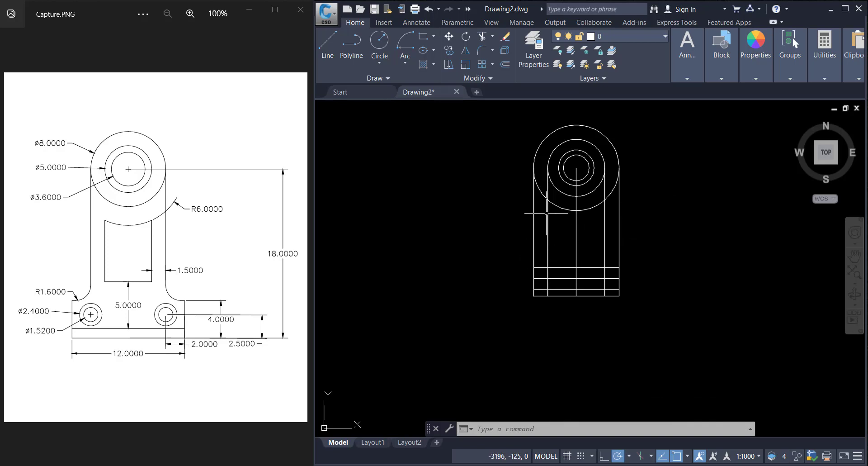
Step: Trim the large circle's excess arcs and the vertical line portions inside it
click(483, 37)
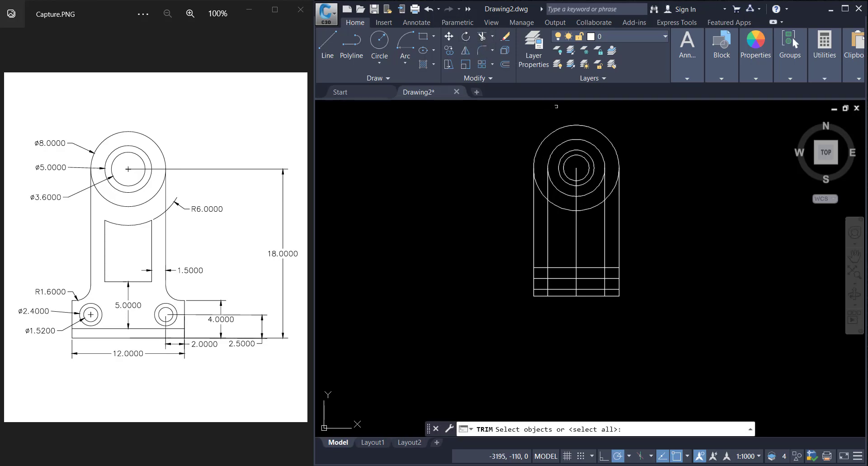
key(Return)
click(581, 125)
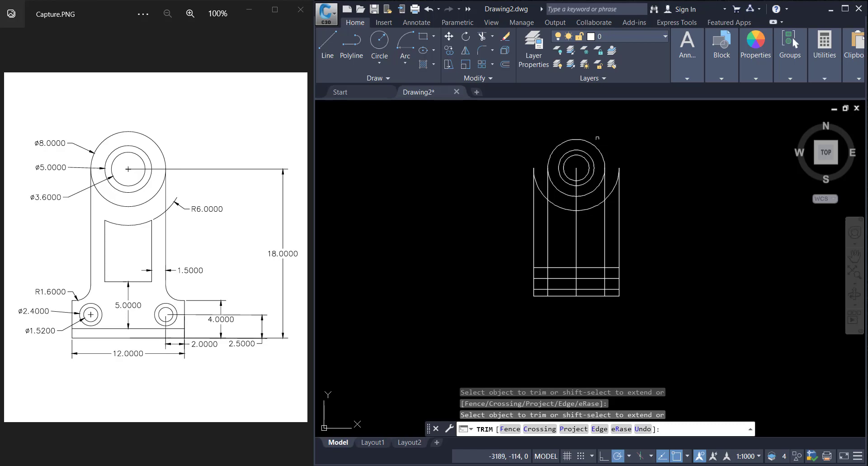
click(588, 170)
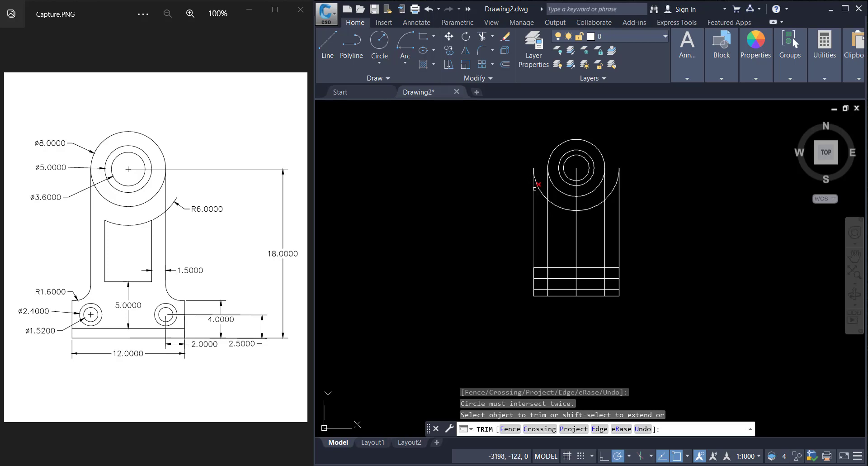
click(535, 189)
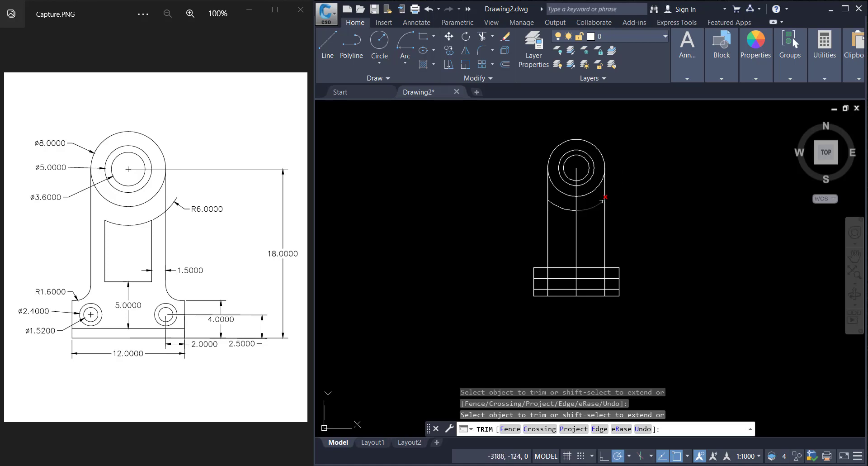
click(563, 196)
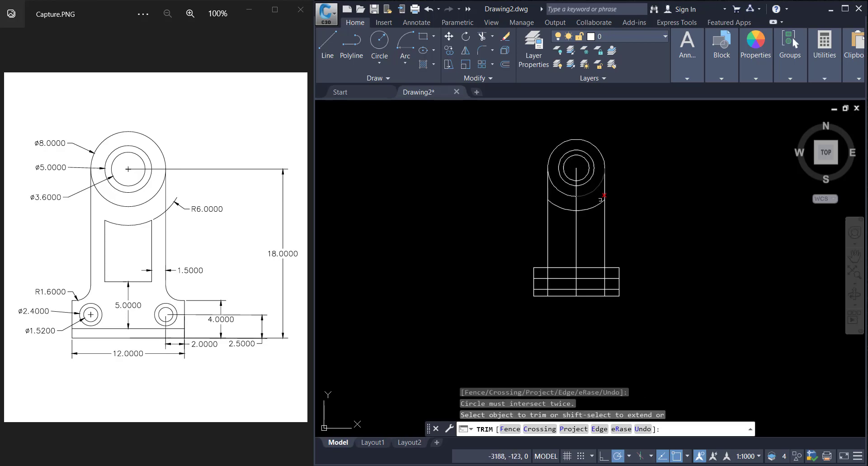
key(Escape)
Step: Erase the central vertical construction line
click(578, 225)
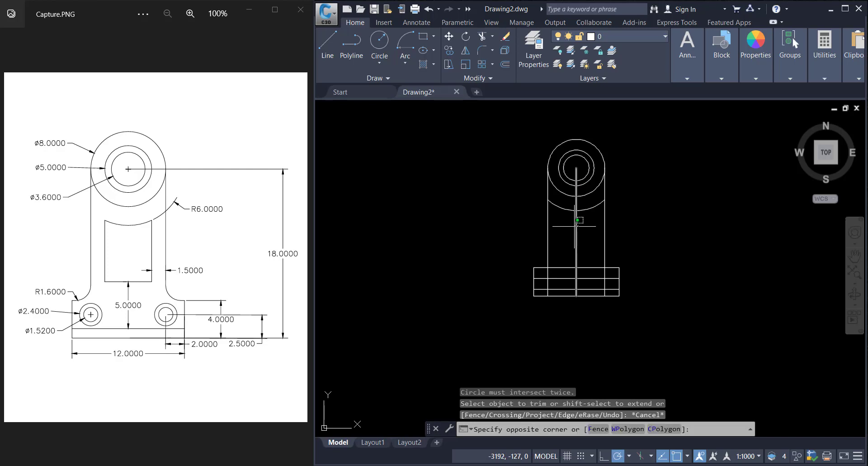
click(573, 216)
key(Delete)
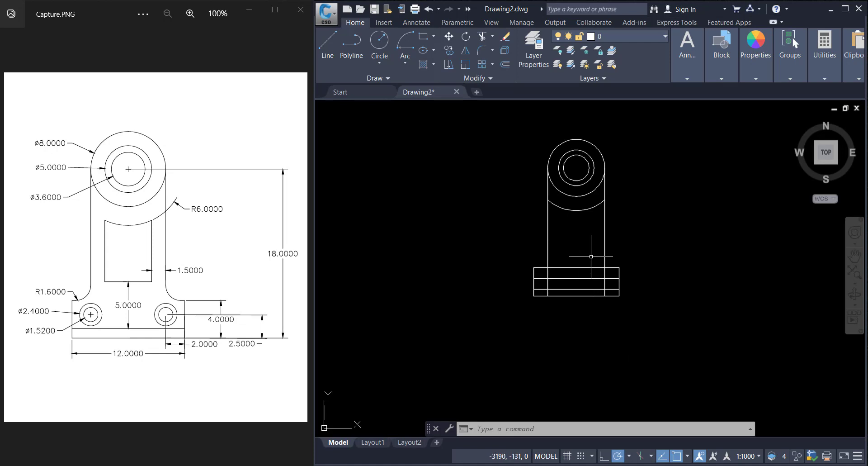
Step: Draw a circle of diameter 1.5 centred at the intersection of the right inner vertical line and the 2.5 offset line
click(381, 42)
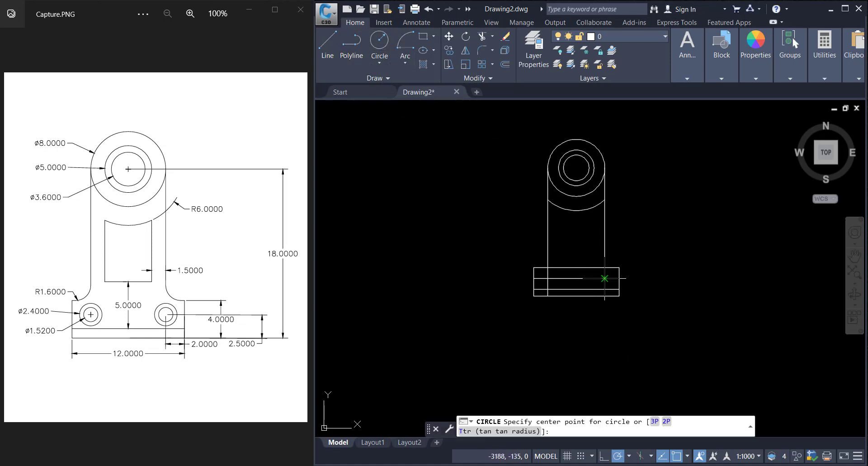
scroll(605, 278, up, 6)
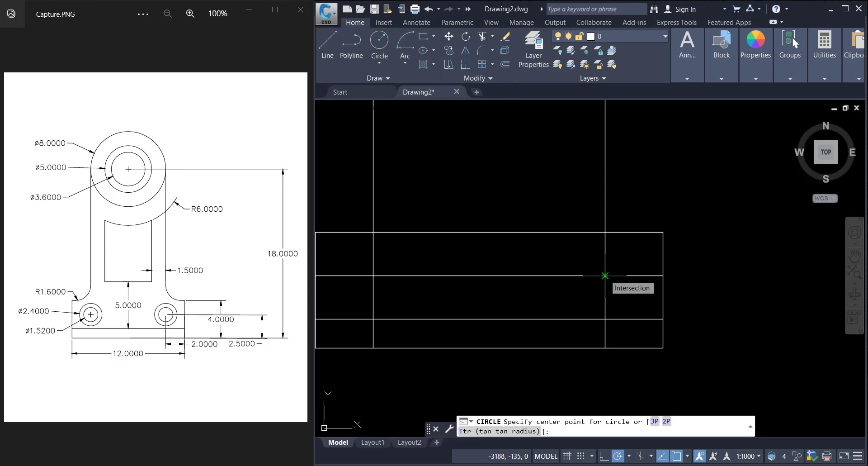
click(605, 275)
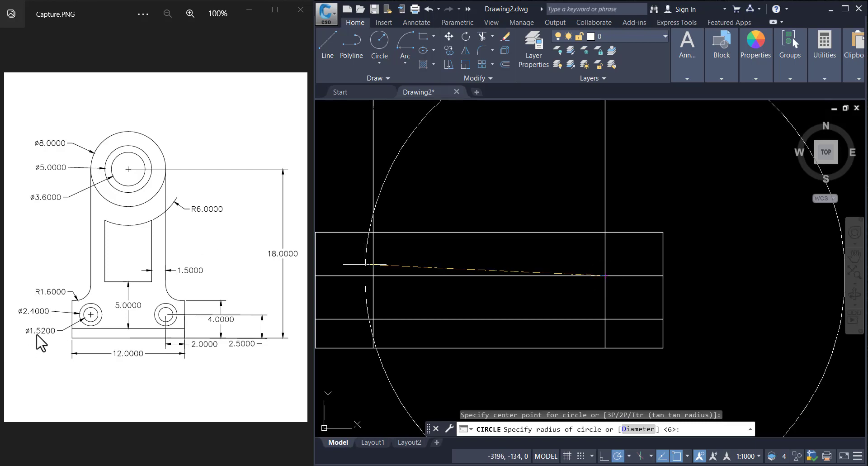
click(639, 432)
text(1)
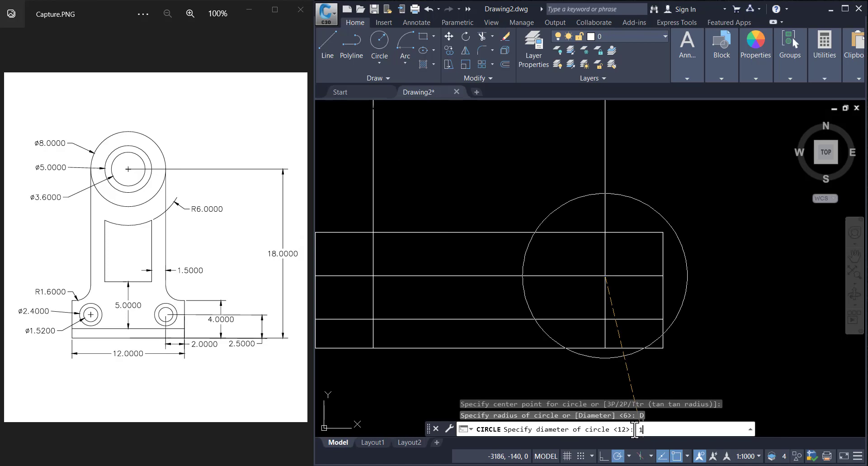
text(.5)
key(Return)
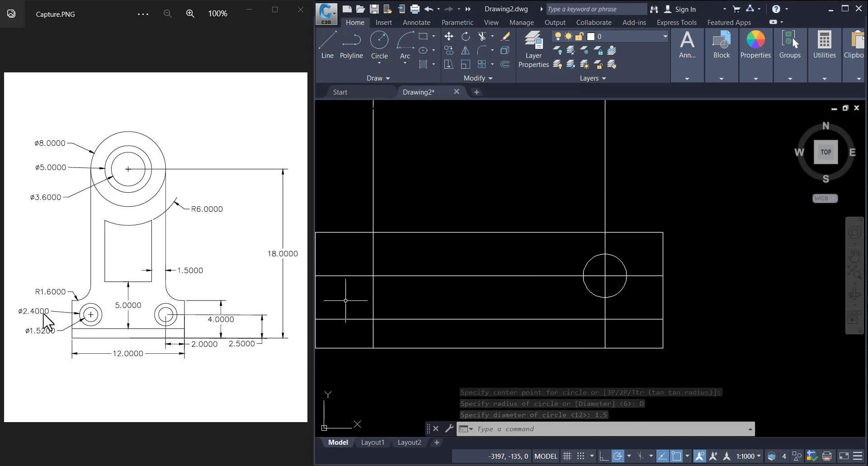
Step: Draw a concentric circle of diameter 2.4 at the same intersection
click(379, 41)
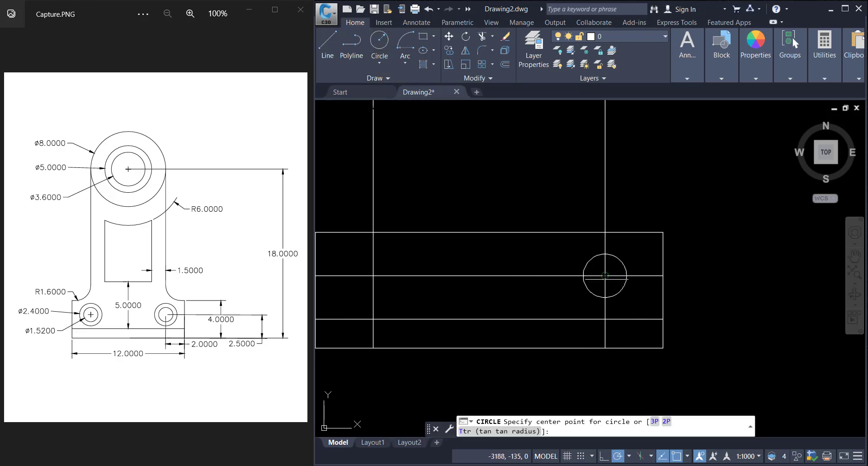
click(605, 275)
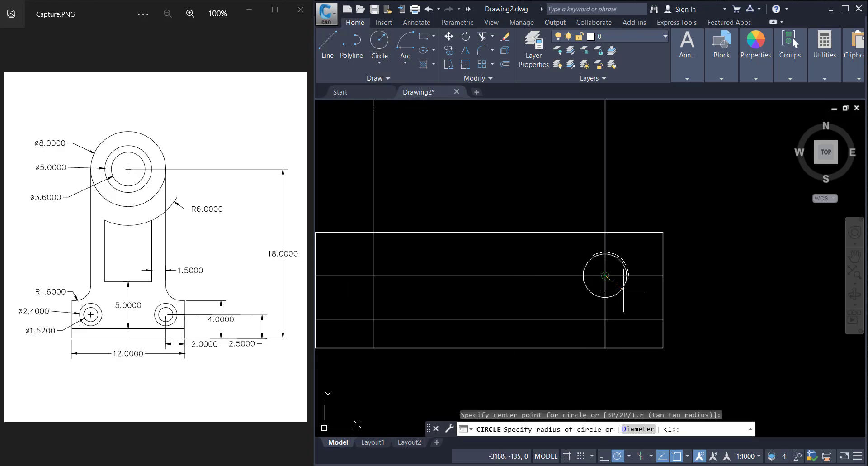
click(626, 429)
text(2.)
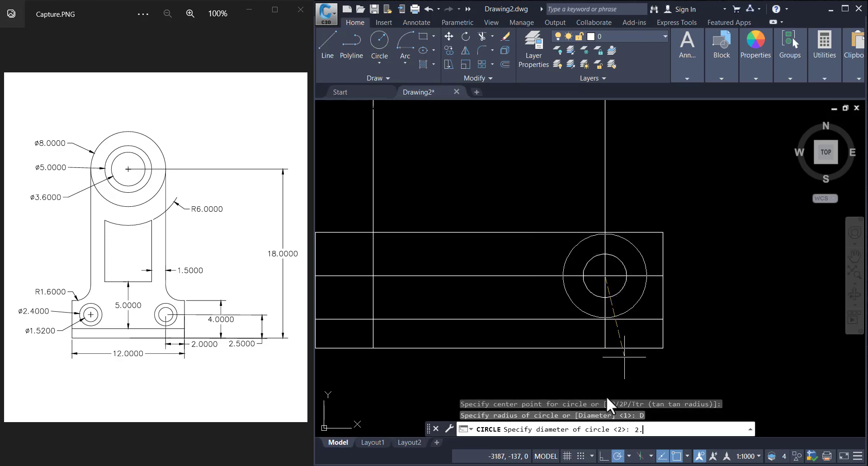
text(4)
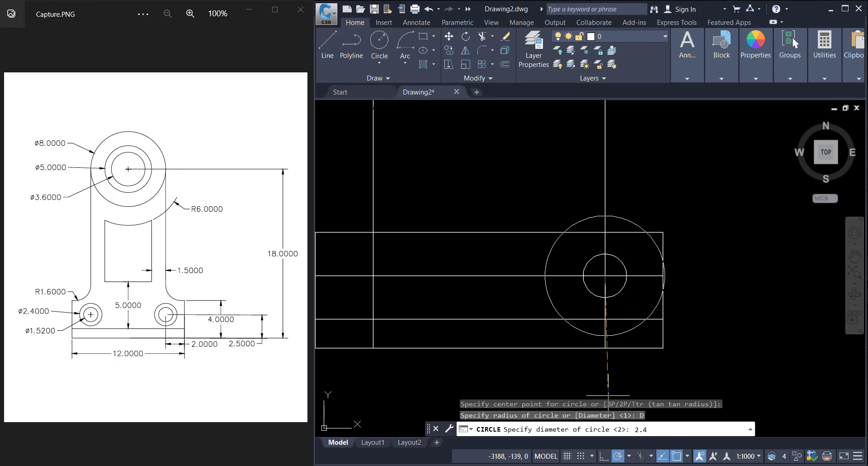
key(Return)
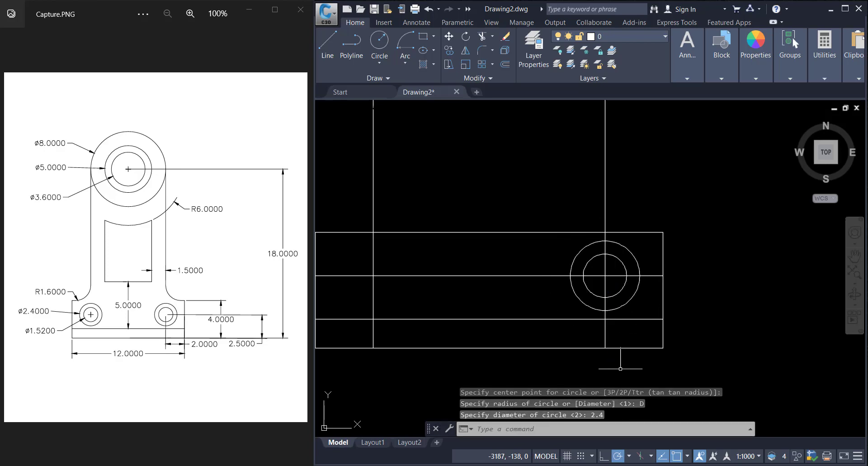
Step: Erase the 1.5-diameter circle
scroll(601, 312, down, 3)
scroll(598, 302, up, 3)
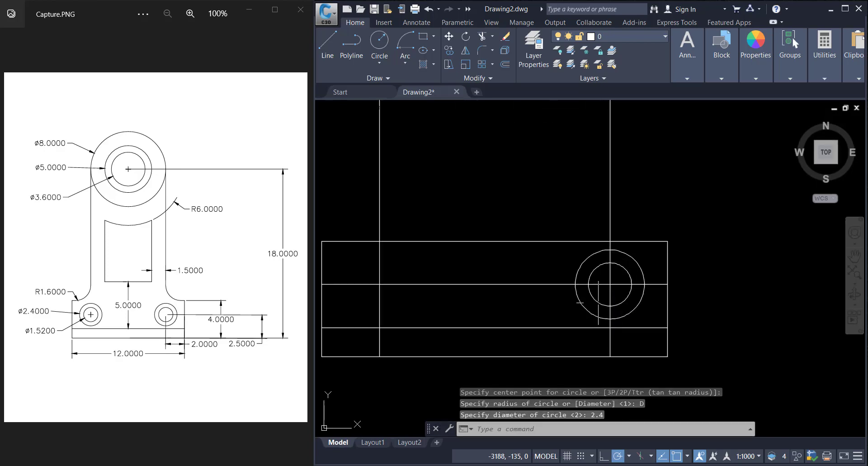
click(600, 306)
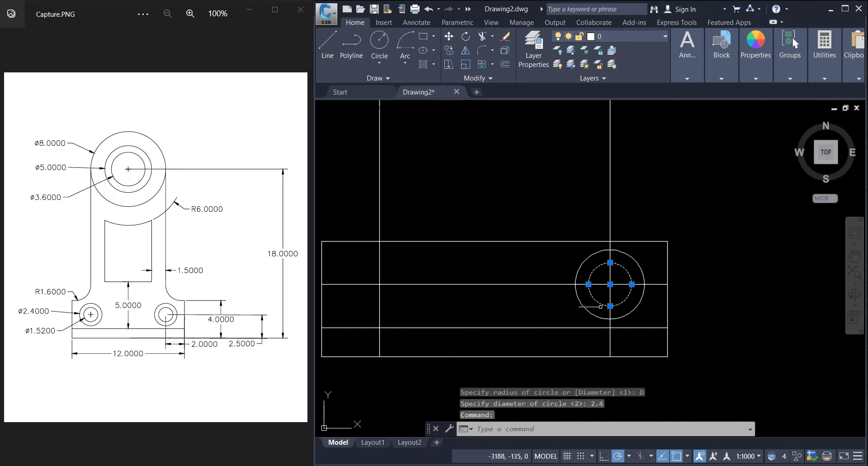
key(Delete)
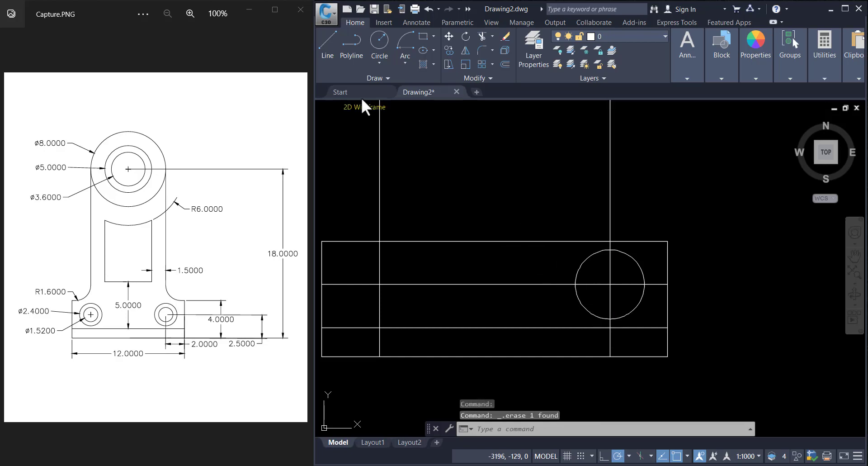
Step: Draw a circle of diameter 1.52 at the same hole centre
click(379, 45)
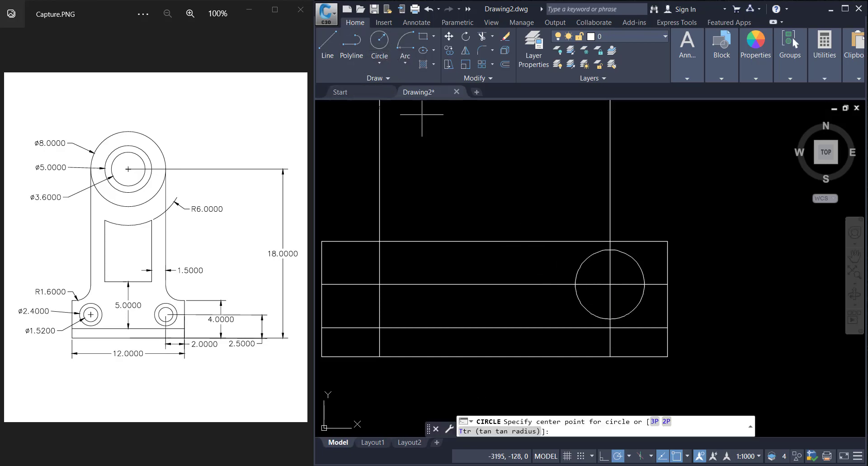
click(610, 284)
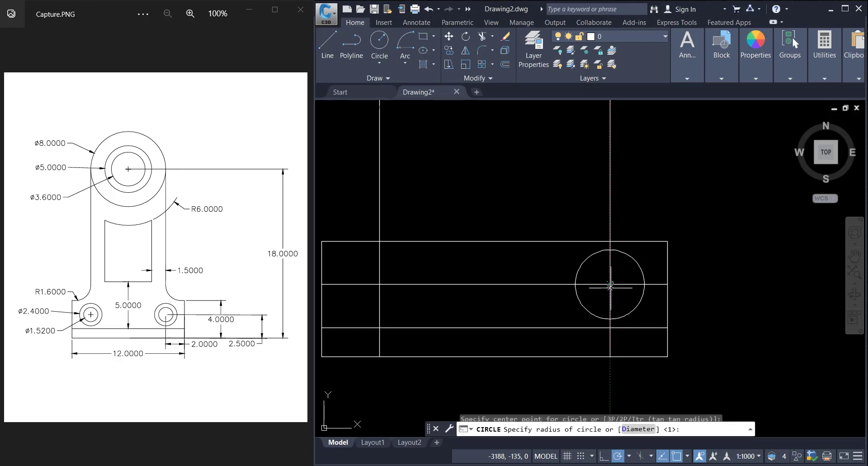
click(638, 428)
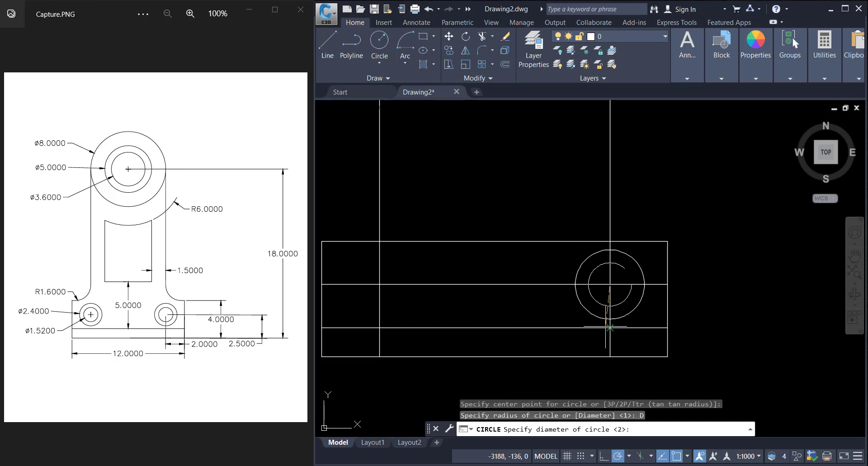
text(1.52)
key(Return)
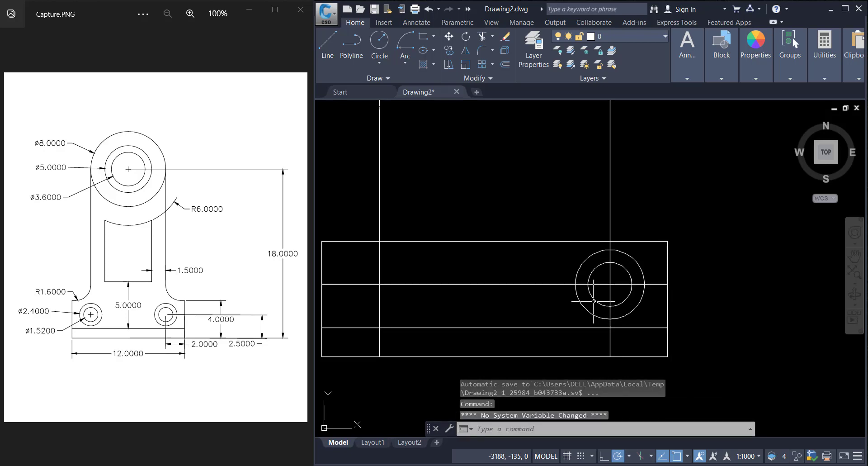
Step: Erase the horizontal construction line passing through the hole centre
scroll(603, 295, down, 2)
scroll(602, 297, up, 2)
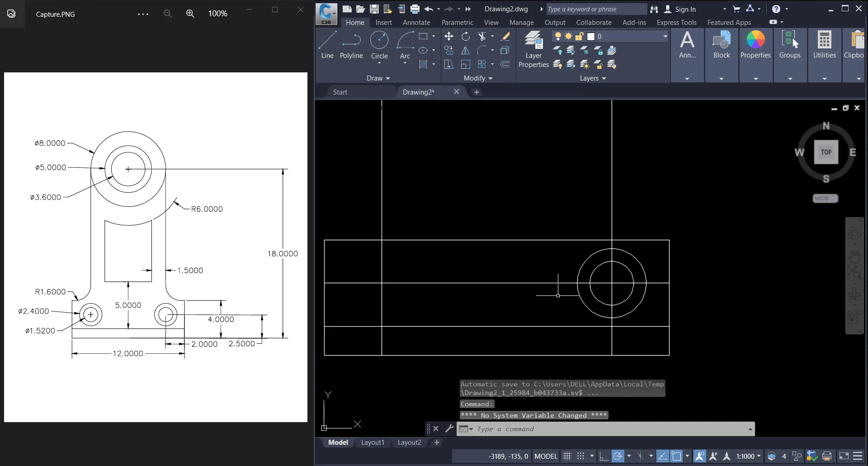
scroll(513, 304, down, 2)
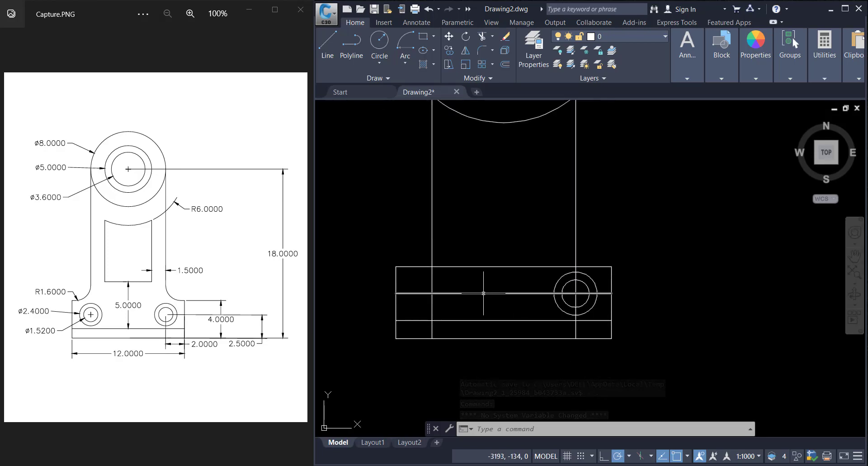
click(483, 293)
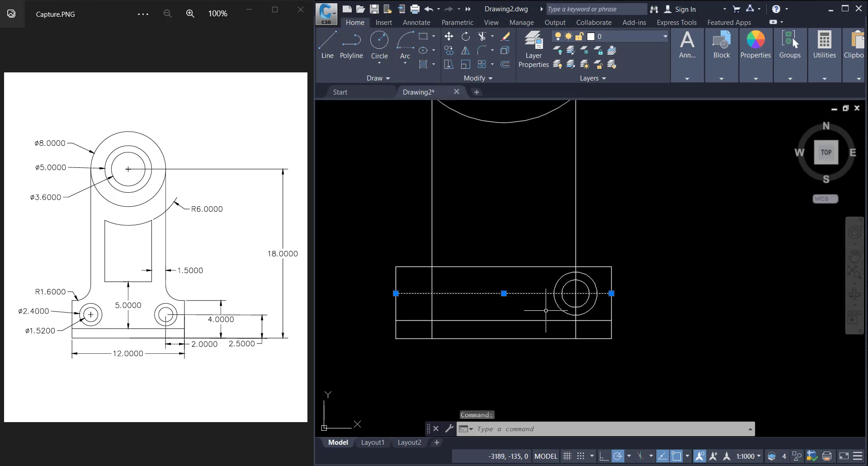
key(Delete)
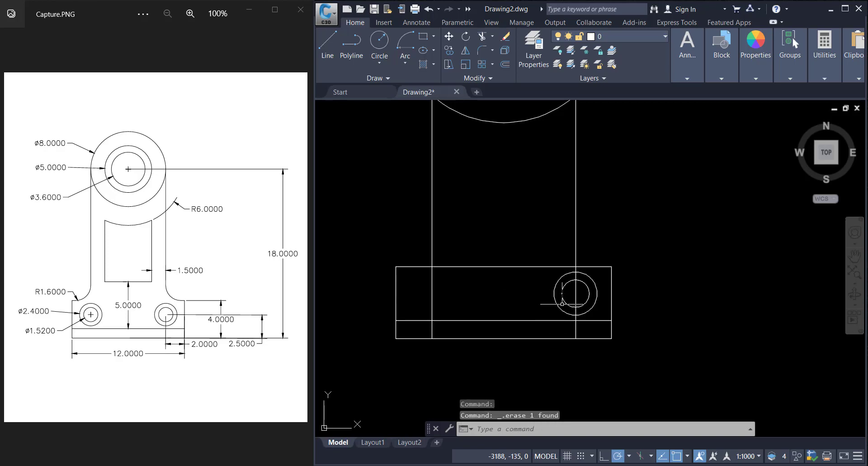
click(561, 300)
click(556, 298)
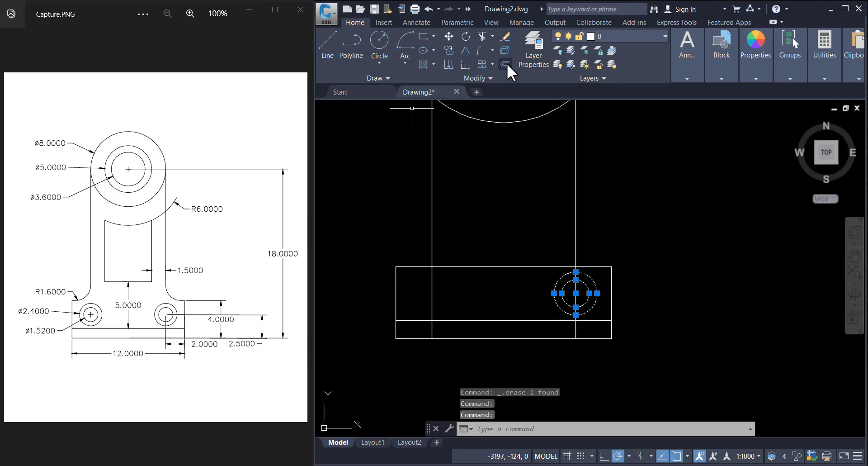
click(466, 50)
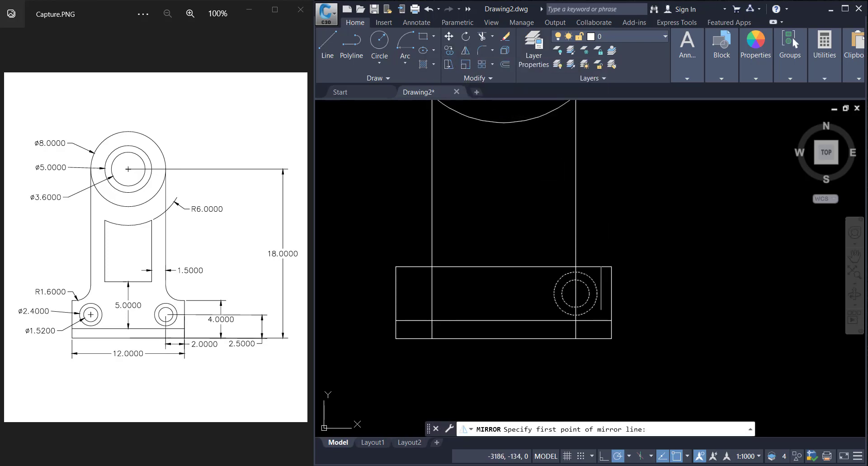
click(503, 320)
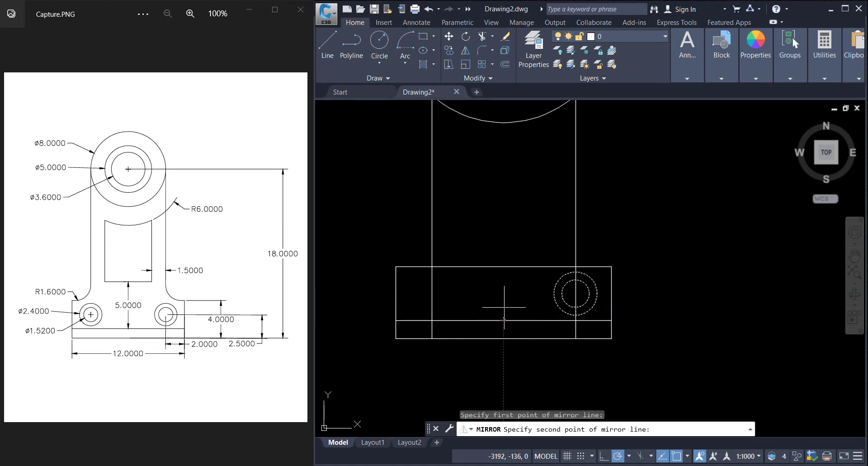
click(502, 241)
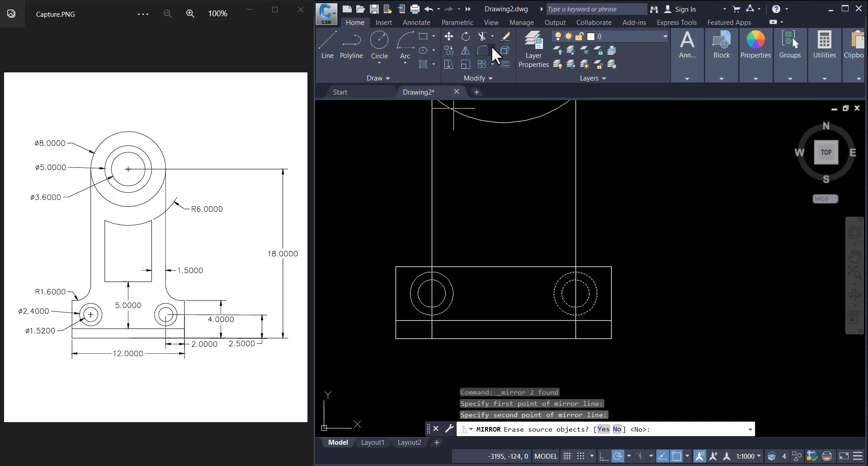
click(482, 37)
key(Escape)
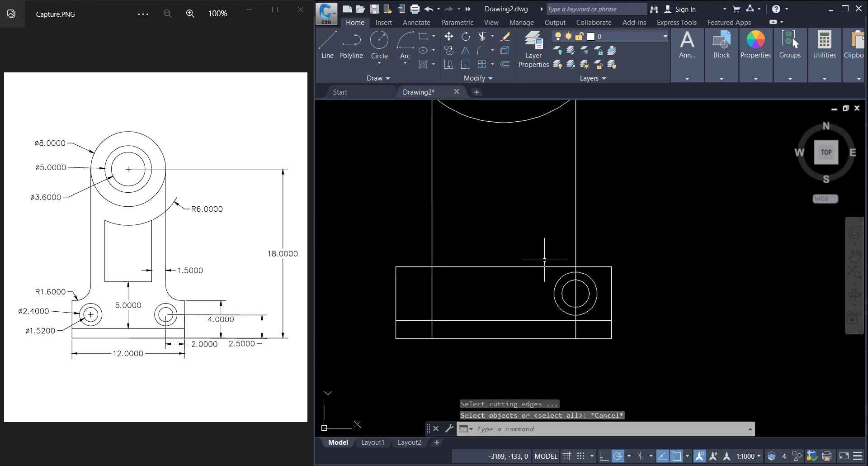
Step: Mirror the two right-hand hole circles about the base's vertical midline to create the left hole, keeping the originals
click(568, 290)
click(536, 290)
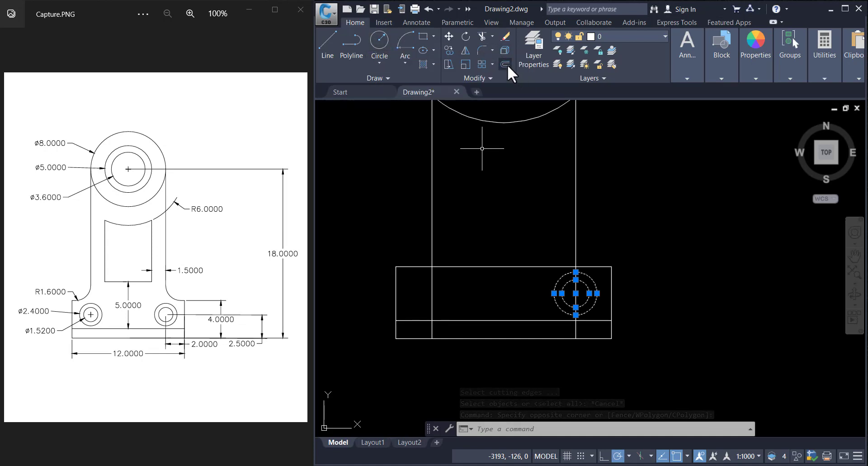
click(463, 51)
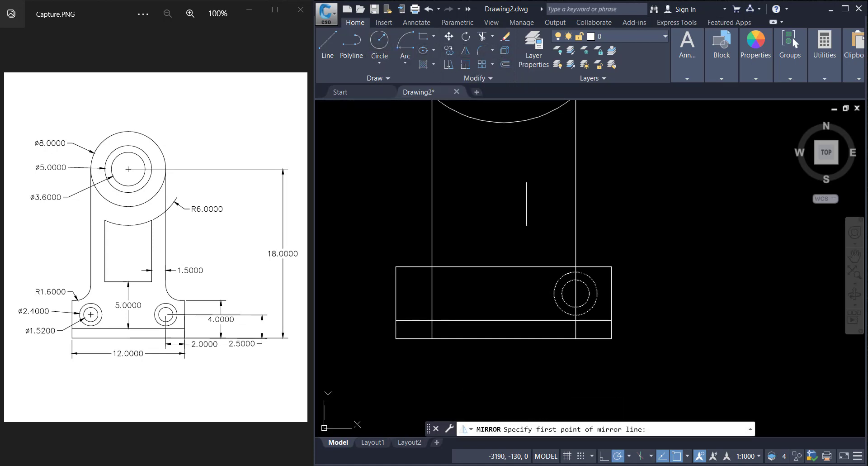
click(503, 320)
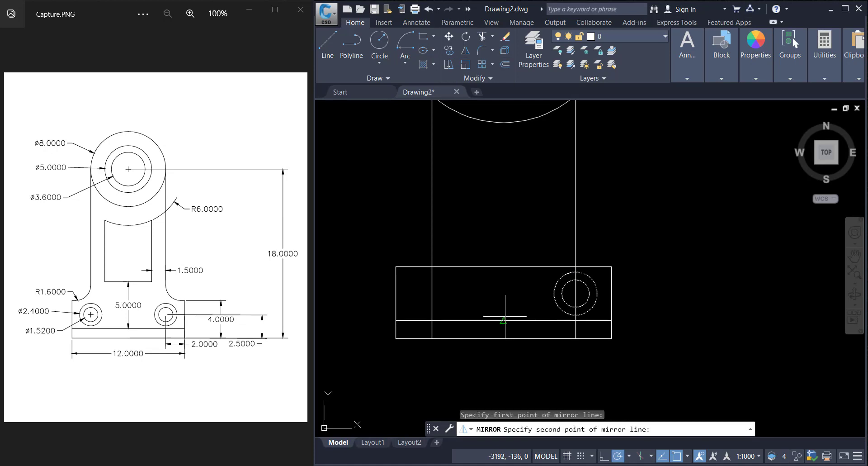
click(500, 216)
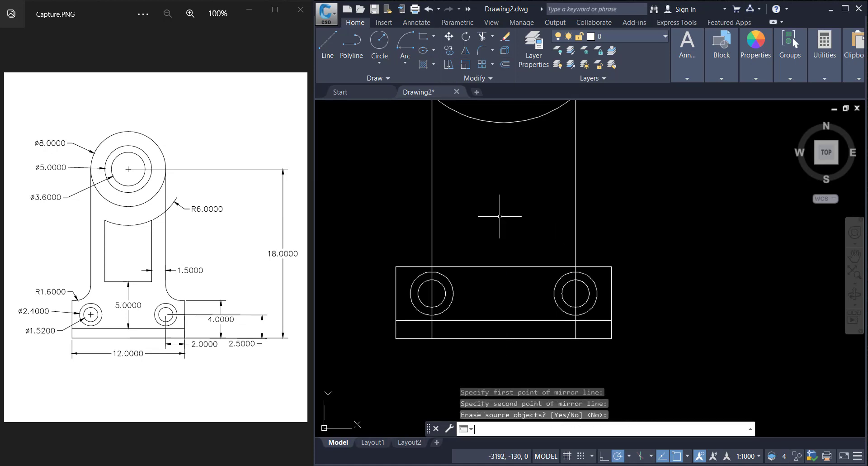
key(Return)
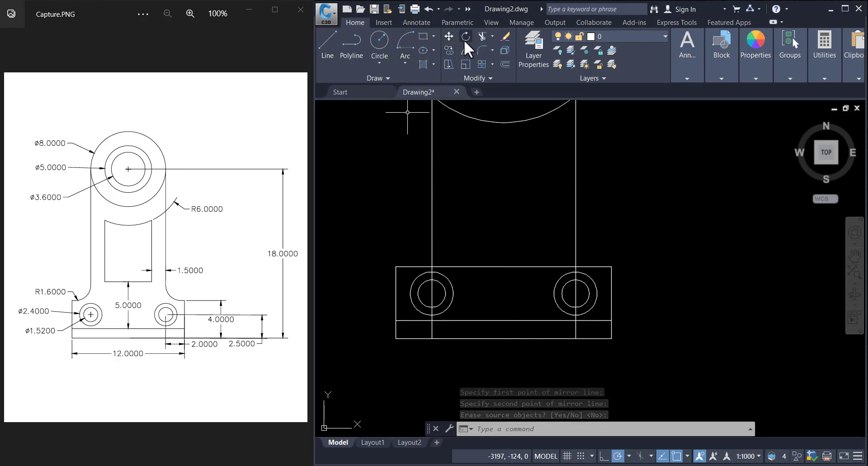
Step: Trim the vertical construction line segments running through the left hole circles
click(481, 36)
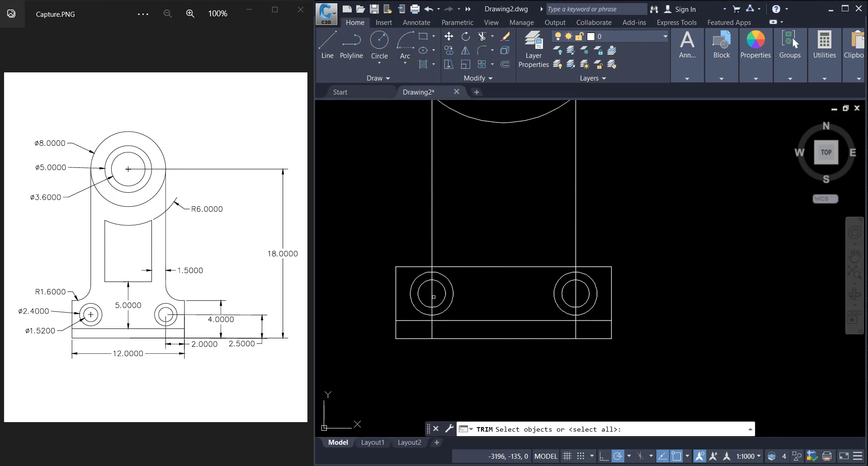
click(434, 287)
click(485, 235)
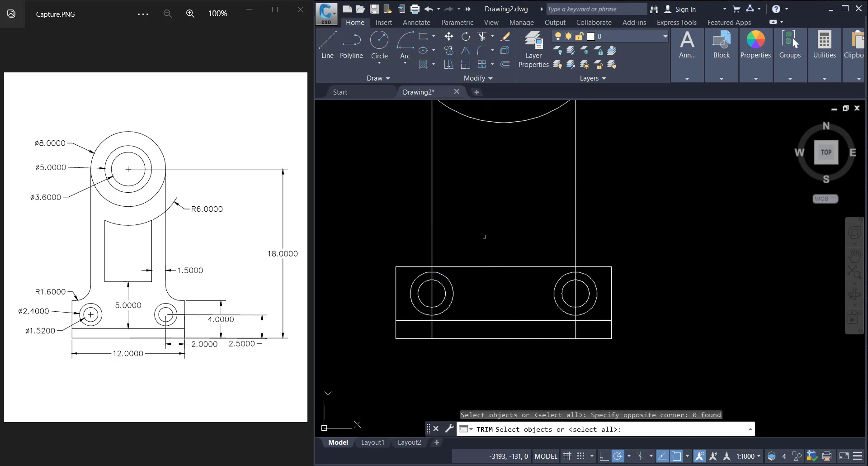
key(Return)
click(432, 285)
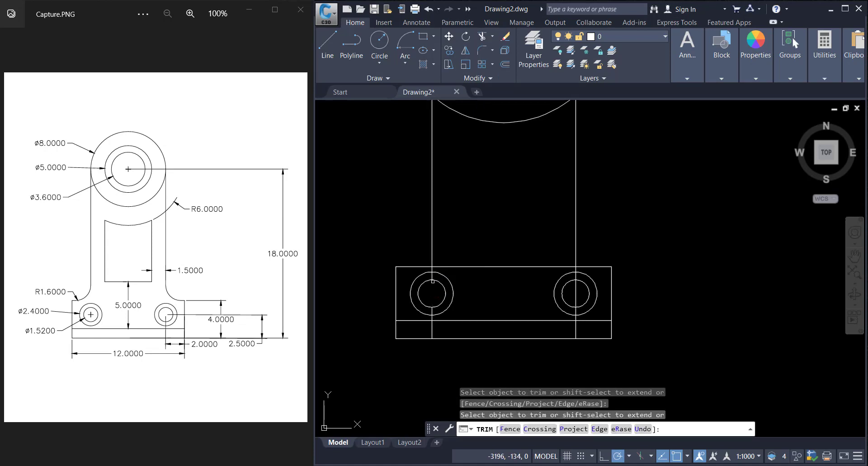
scroll(432, 279, up, 4)
click(433, 275)
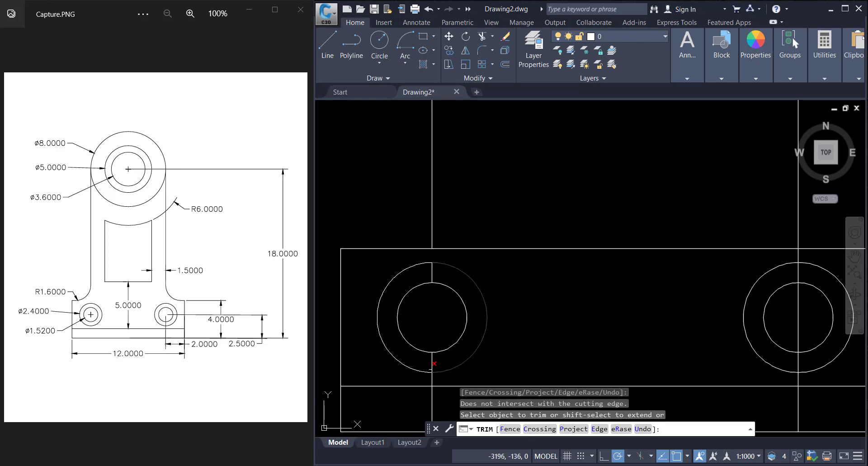
click(432, 364)
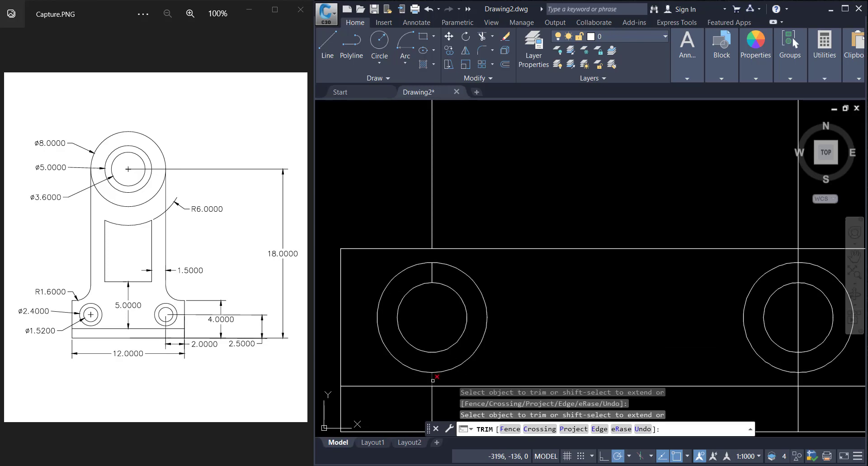
click(432, 394)
click(442, 370)
scroll(441, 370, down, 4)
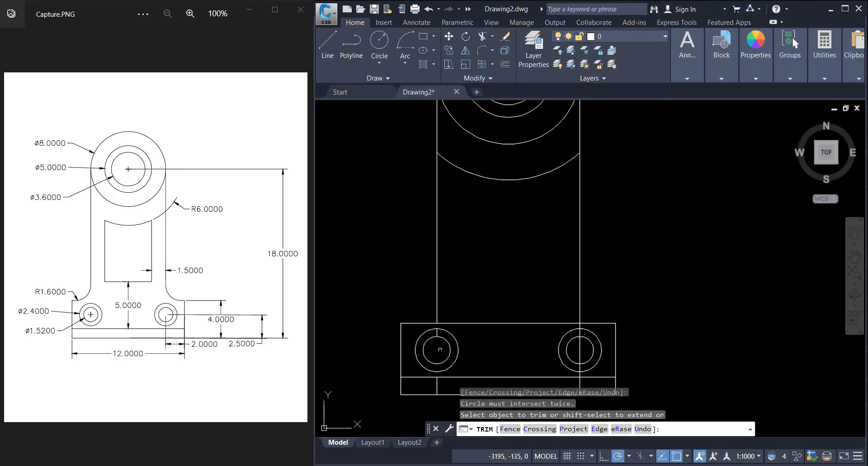
click(457, 345)
Step: Trim the vertical construction line segments running through the right hole circles
scroll(457, 346, up, 2)
scroll(651, 314, up, 2)
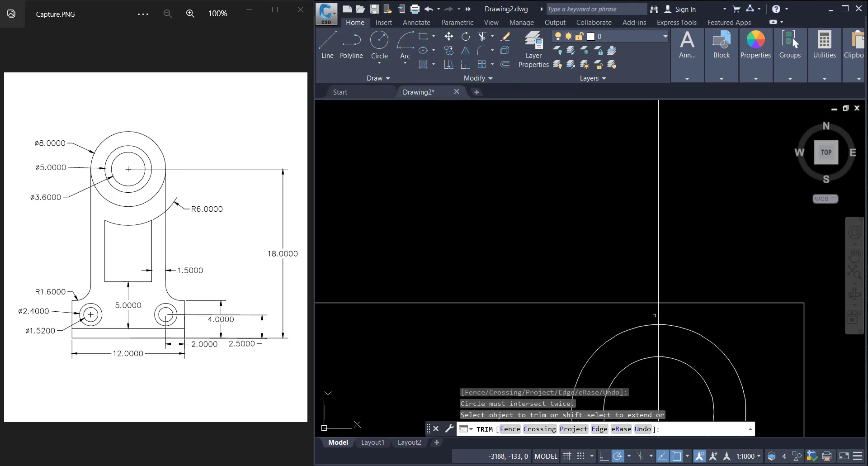
click(659, 335)
click(658, 344)
scroll(659, 343, down, 4)
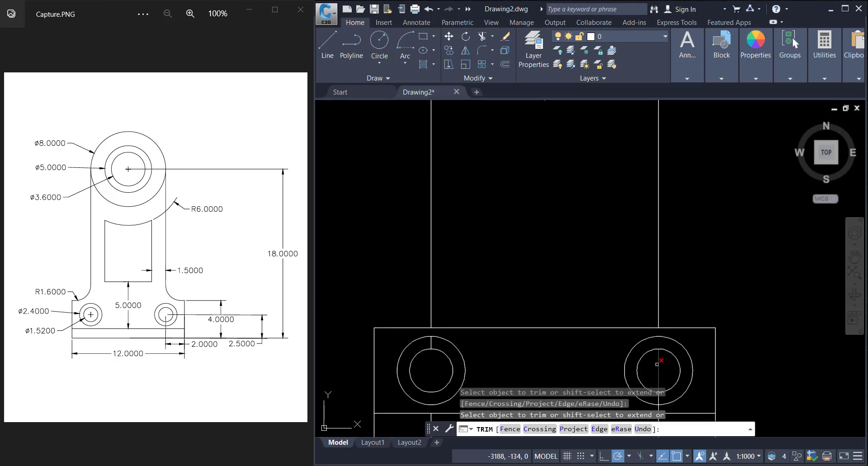
scroll(657, 364, down, 5)
click(658, 364)
scroll(610, 342, up, 6)
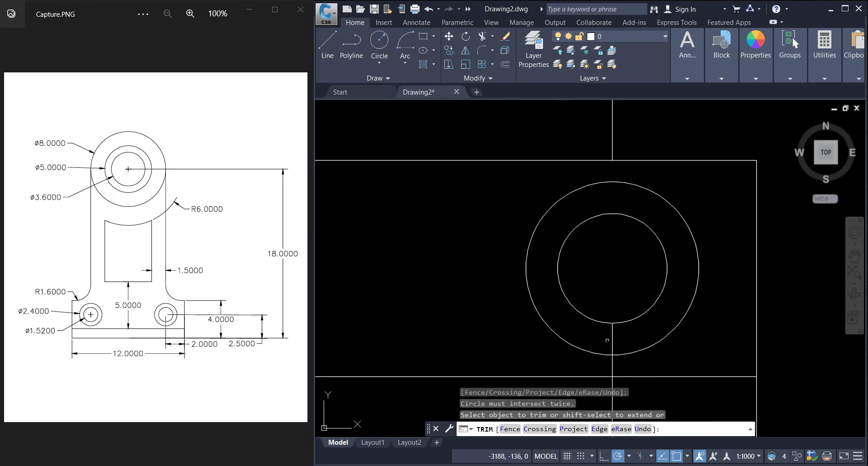
click(614, 341)
click(612, 341)
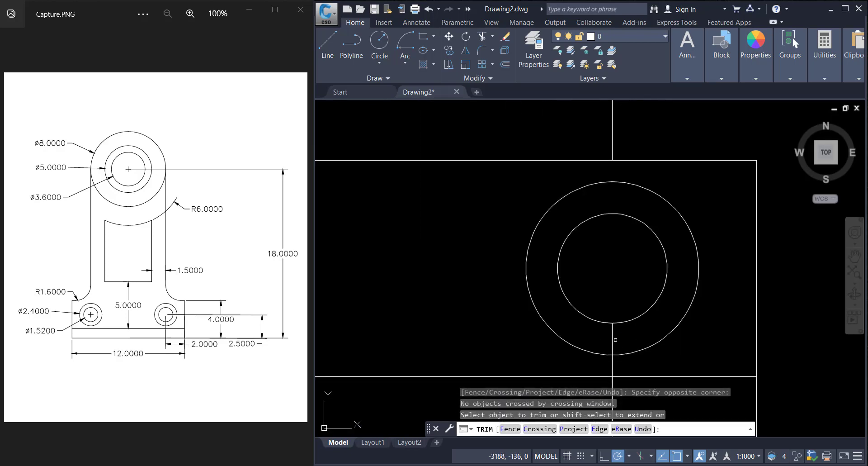
click(611, 335)
click(620, 349)
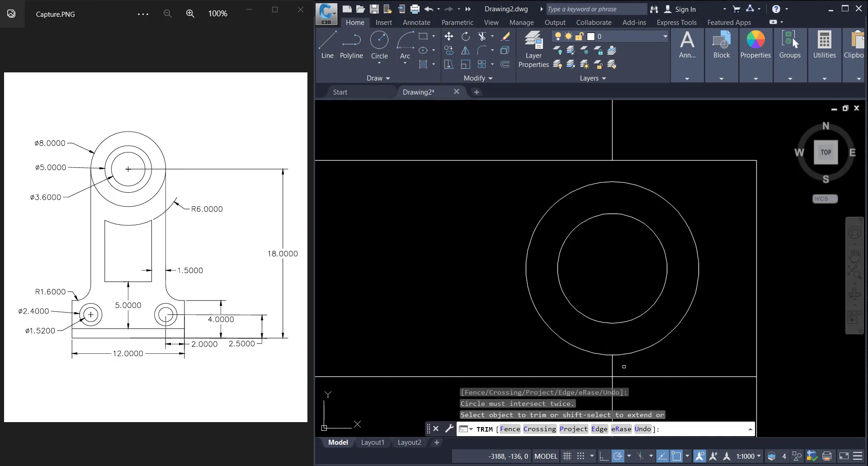
click(624, 366)
click(604, 367)
scroll(609, 366, down, 5)
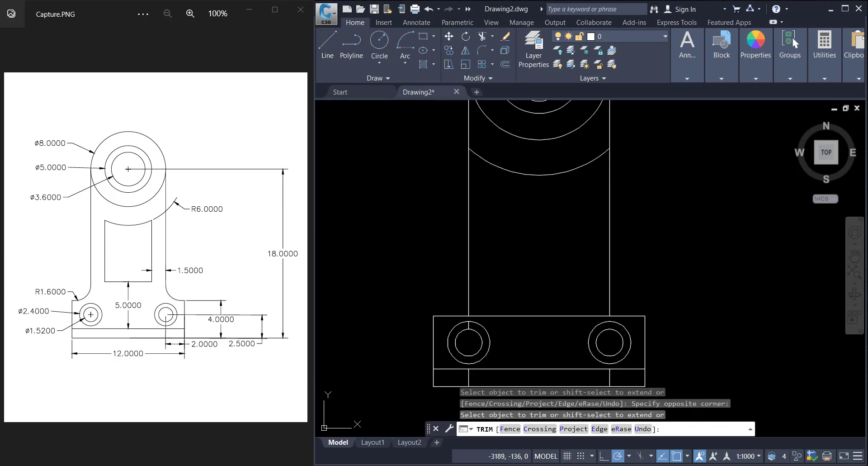
click(482, 331)
scroll(482, 331, up, 5)
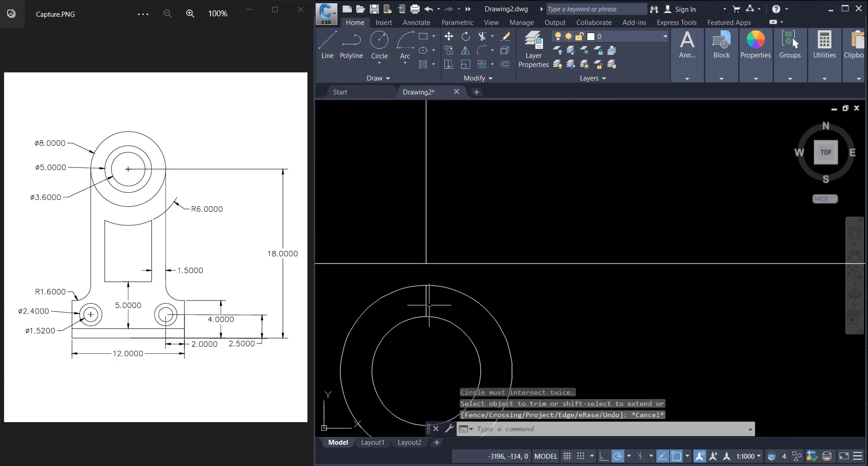
key(Escape)
Step: Erase the leftover construction line segments between the hole circles and below the holes in the base
click(429, 305)
scroll(429, 305, down, 4)
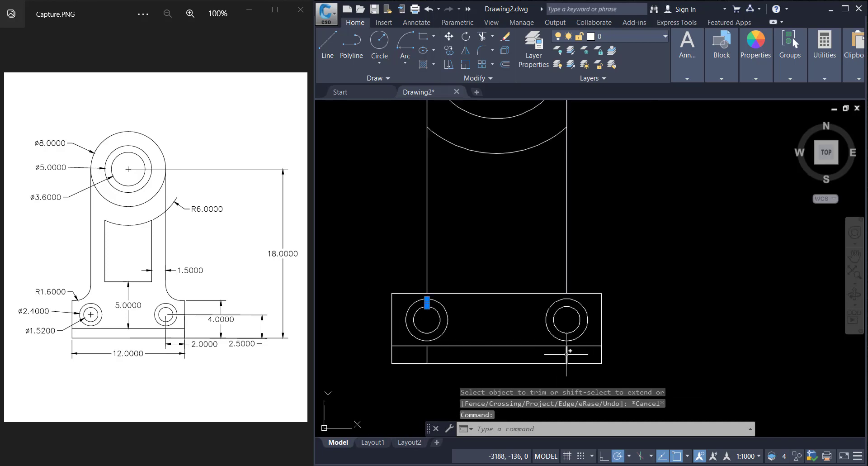
click(566, 357)
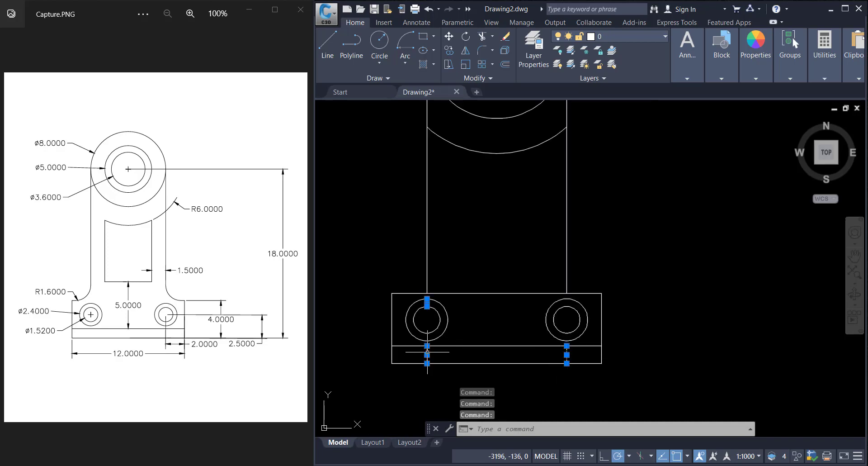
key(Delete)
scroll(432, 336, up, 4)
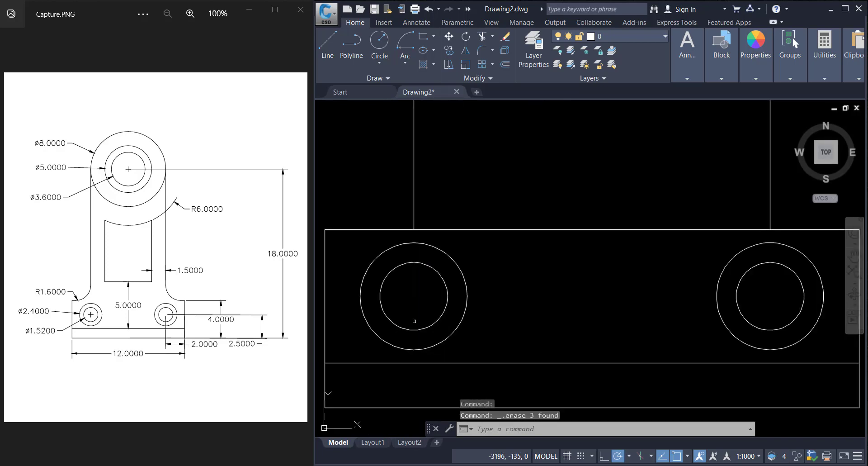
scroll(414, 321, down, 4)
scroll(407, 300, down, 2)
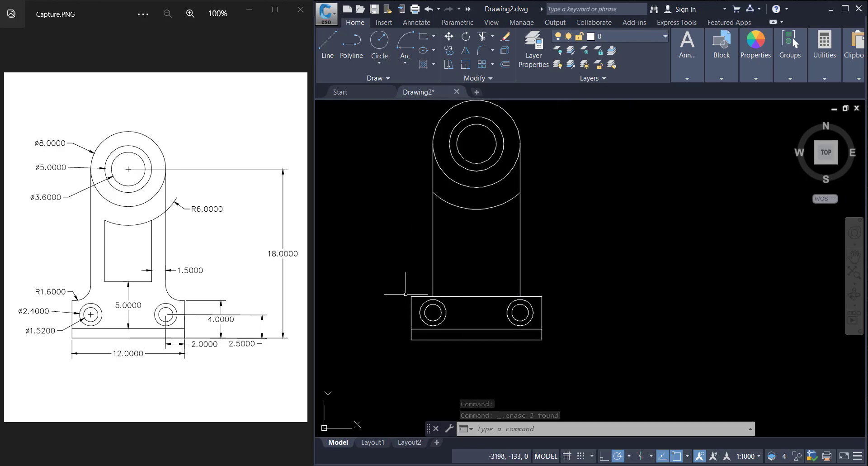
scroll(406, 294, up, 1)
scroll(406, 296, down, 1)
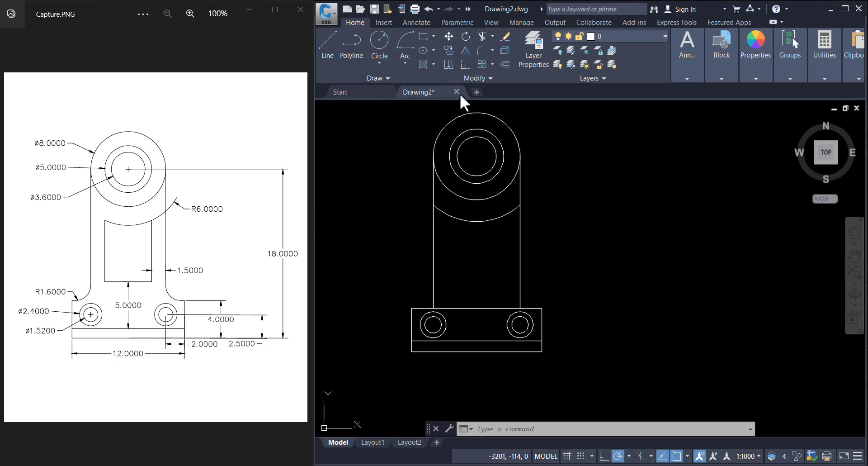
Step: Fillet the left corner between the upright and the base top edge with radius 1.6
click(479, 49)
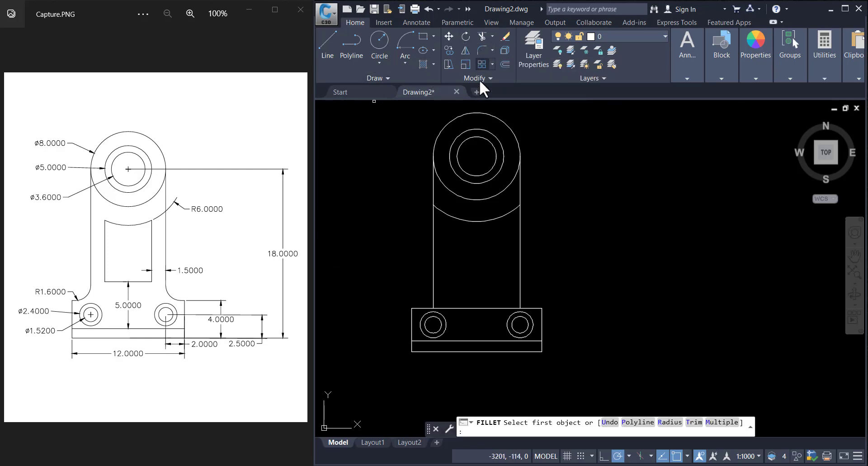
click(668, 422)
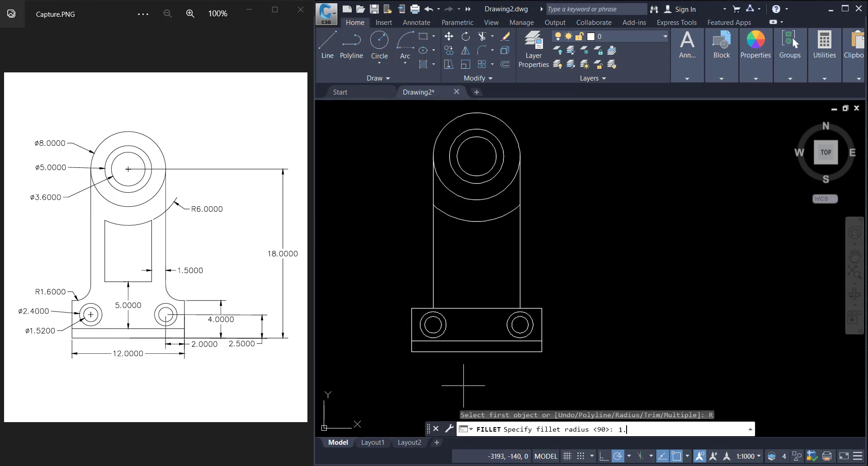
text(1.6)
key(Return)
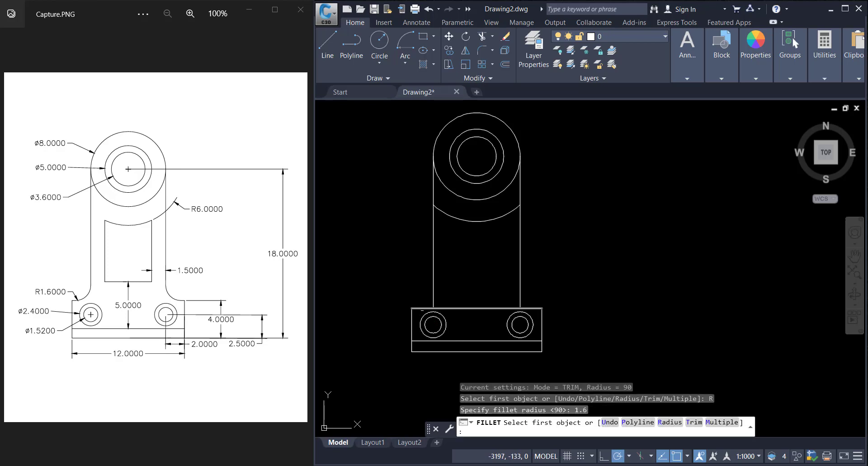
click(419, 308)
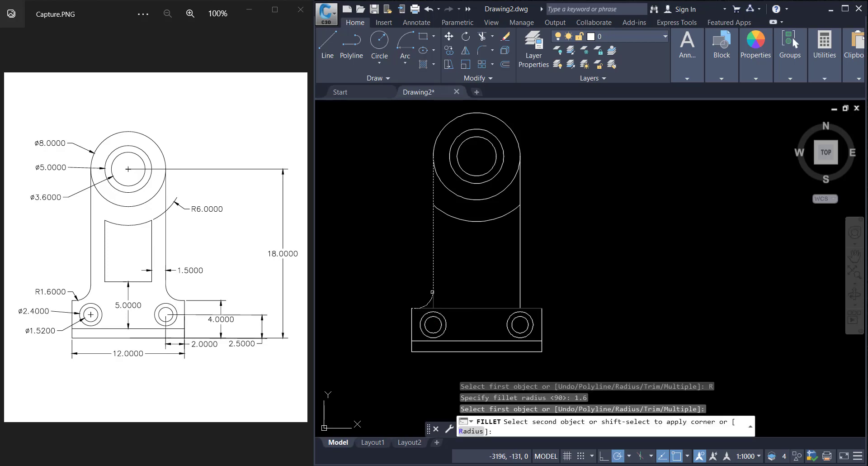
click(434, 291)
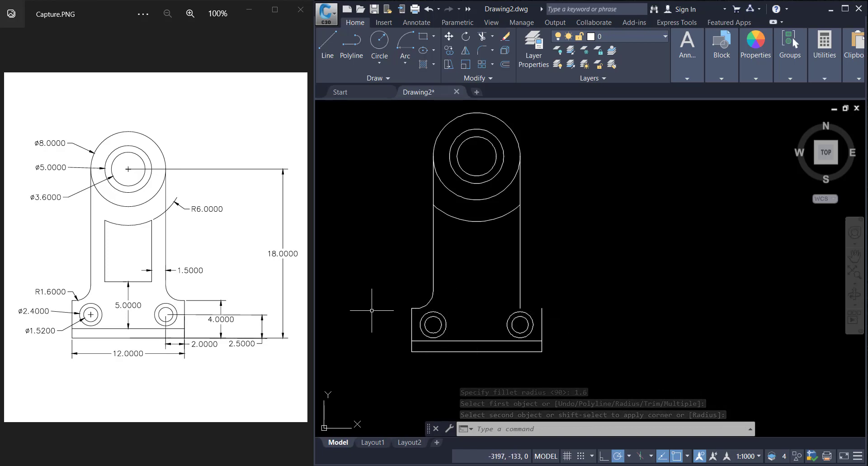
Step: Draw a short horizontal line closing the base top edge between the right upright and the base's right corner
click(332, 44)
click(541, 309)
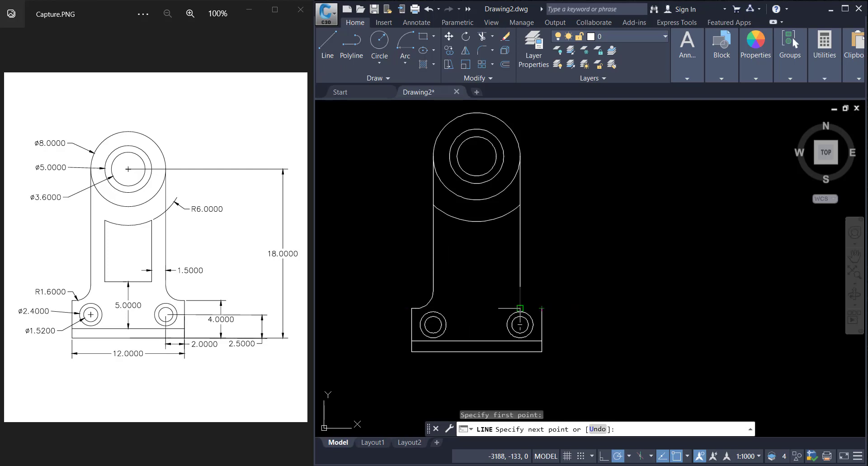
click(520, 308)
key(Escape)
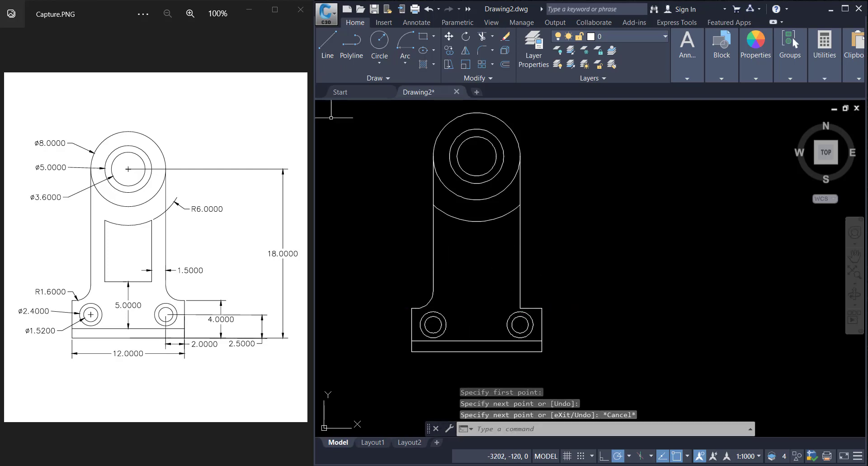
Step: Fillet the right corner between the upright and the base top edge with radius 1.6
click(479, 50)
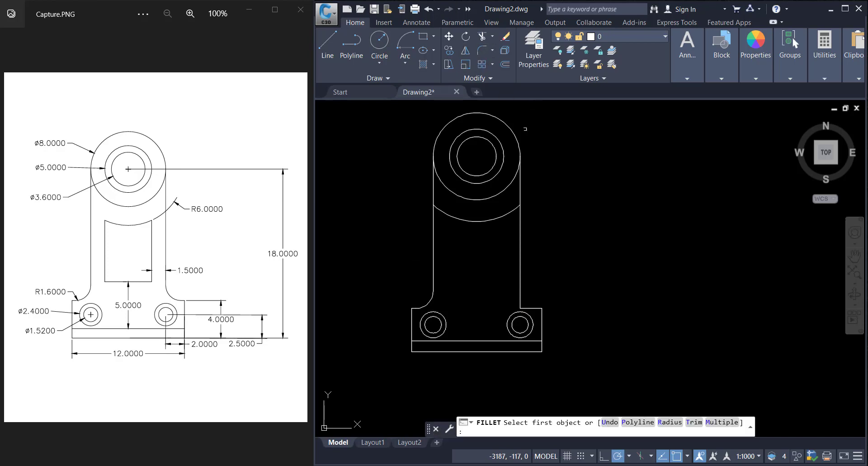
click(668, 423)
text(1)
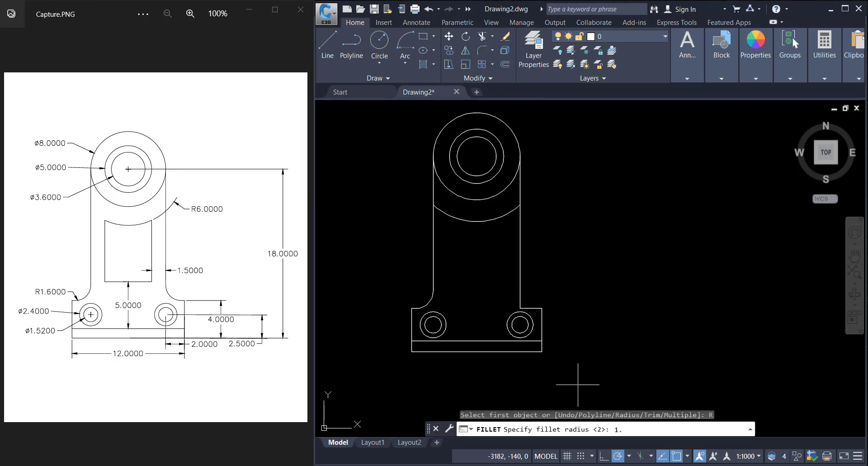
text(.6)
key(Return)
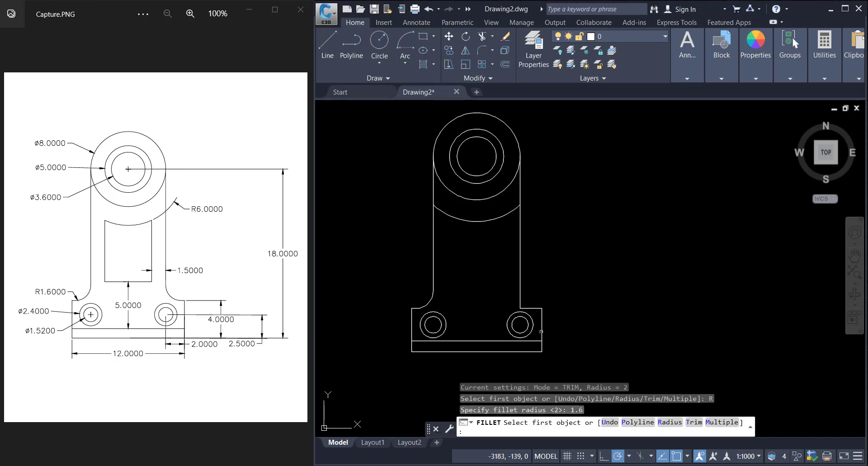
click(529, 307)
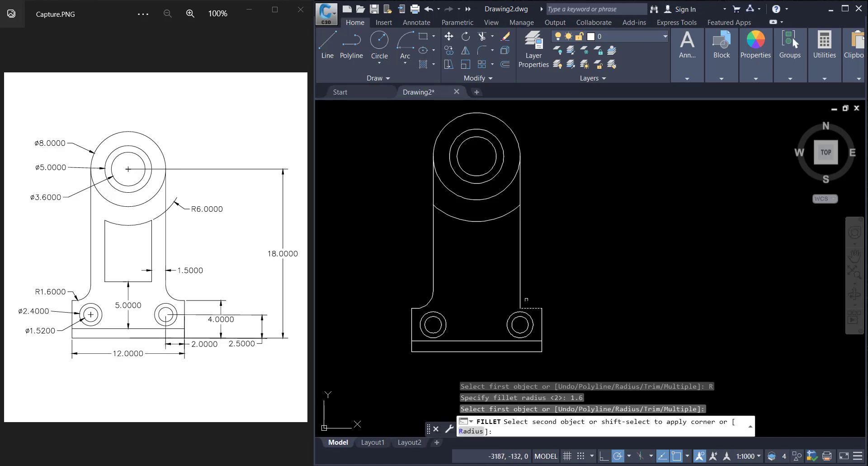
click(522, 297)
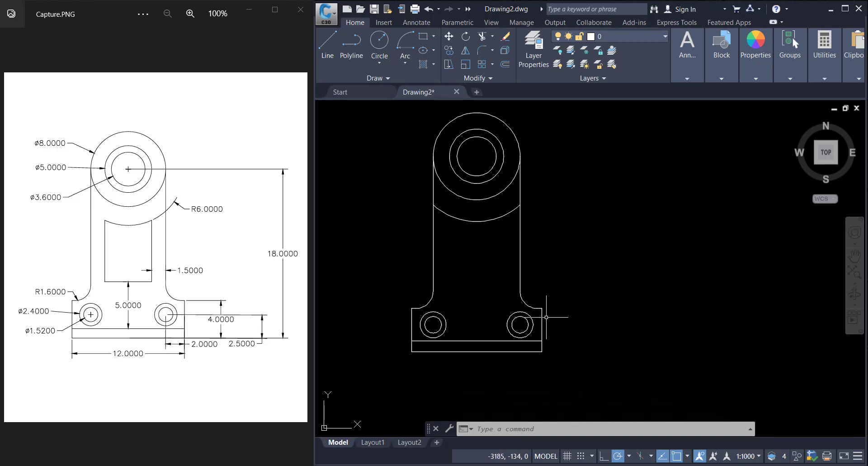
key(Escape)
Step: Offset the base's top edge 5 units upward to create the slot's bottom edge
click(505, 64)
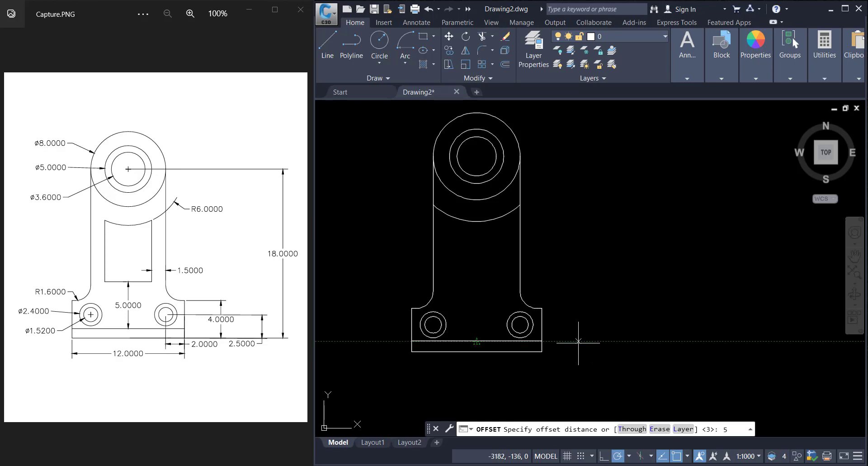
key(Return)
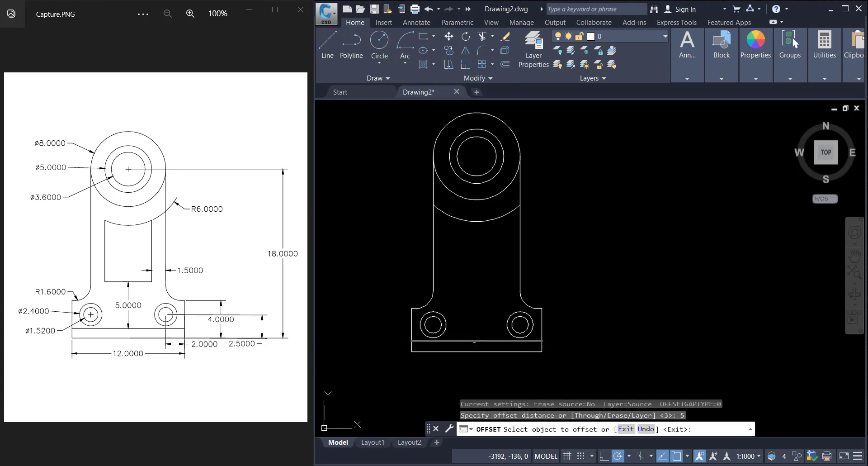
click(474, 341)
click(477, 288)
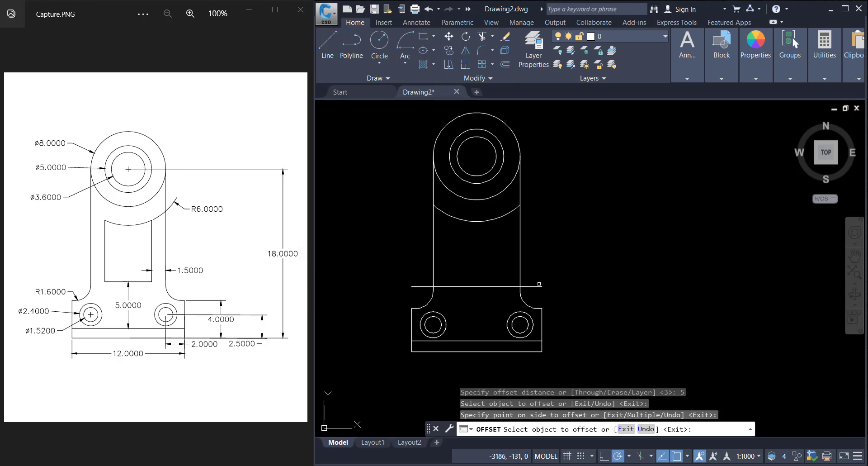
key(Escape)
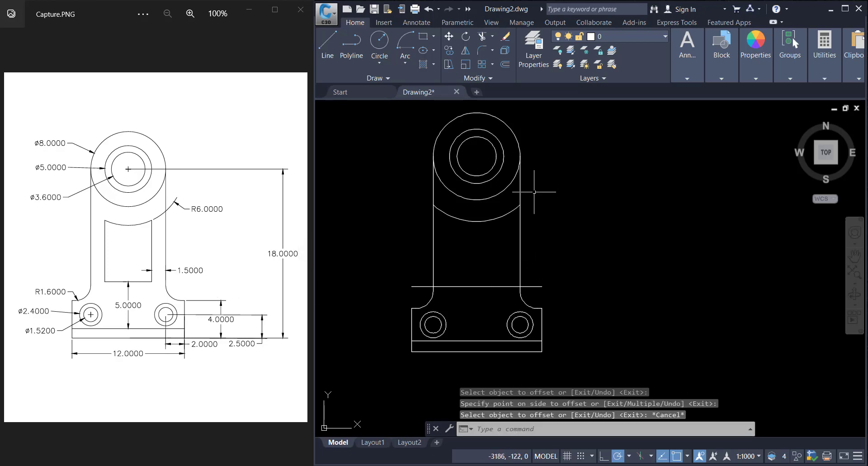
Step: Offset both upright side lines 1.5 units inward to form the slot's sides
click(503, 64)
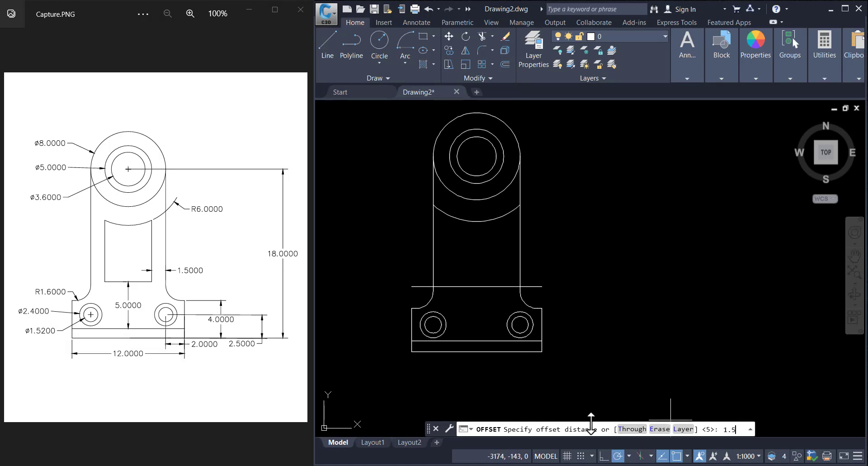
key(Return)
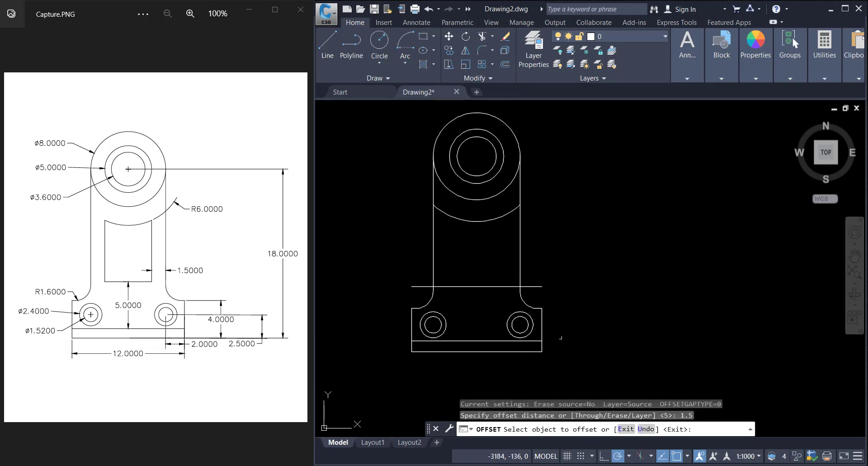
click(519, 260)
click(502, 285)
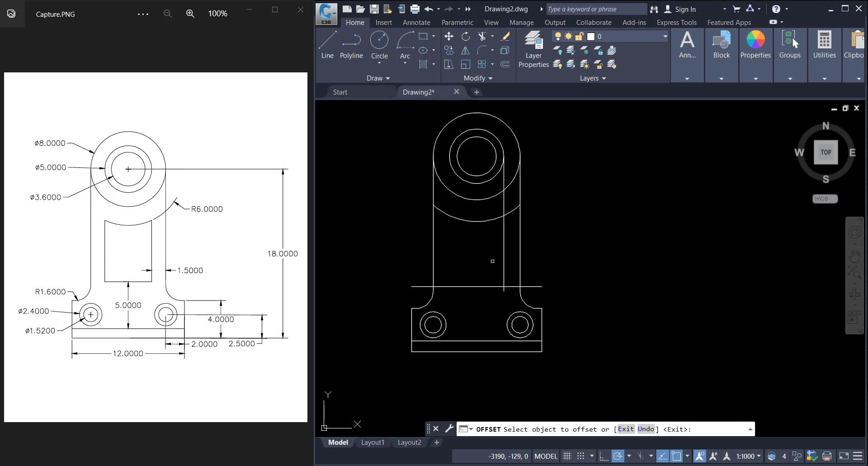
click(432, 259)
click(474, 265)
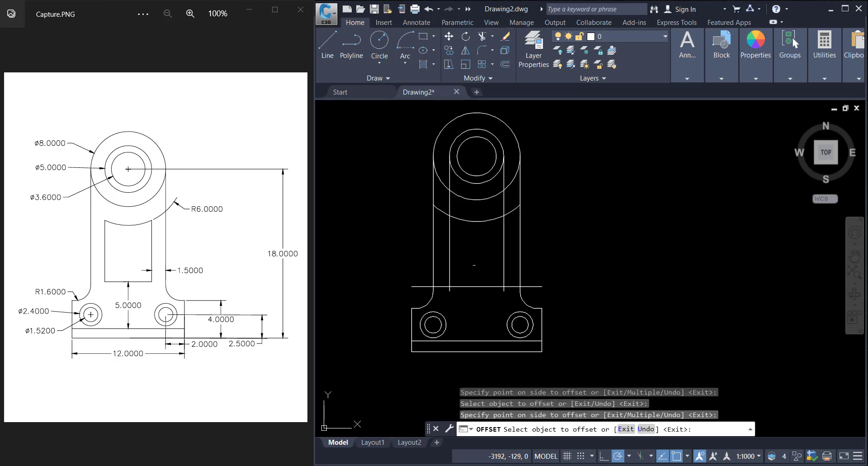
key(Escape)
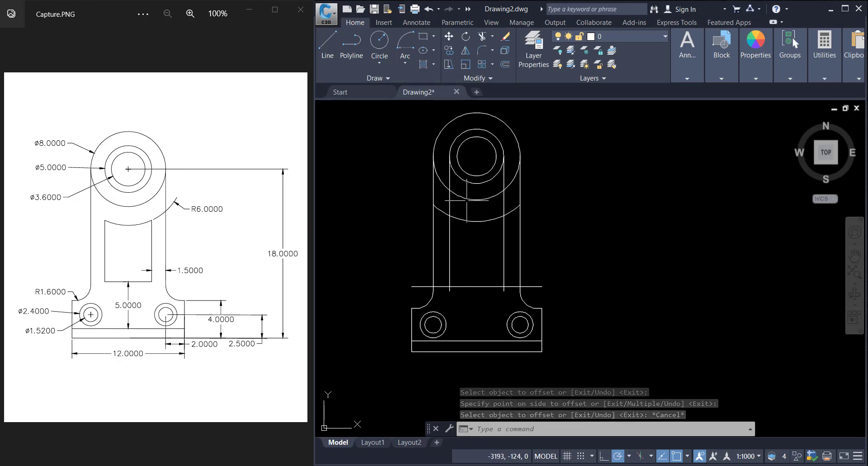
Step: Trim the offset lines so they form a closed rectangular slot beneath the R6 arc
click(482, 38)
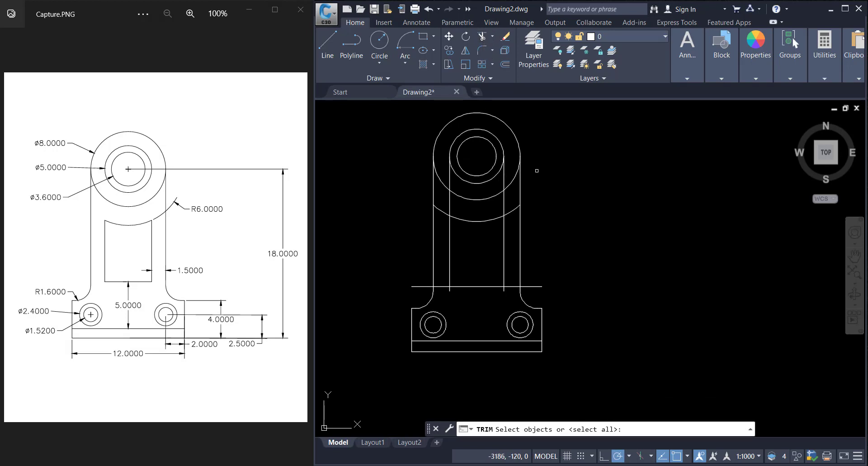
key(Return)
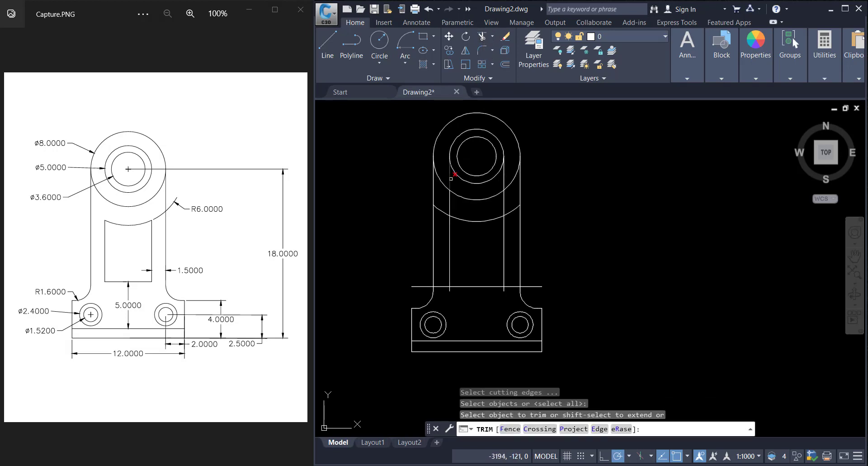
click(450, 178)
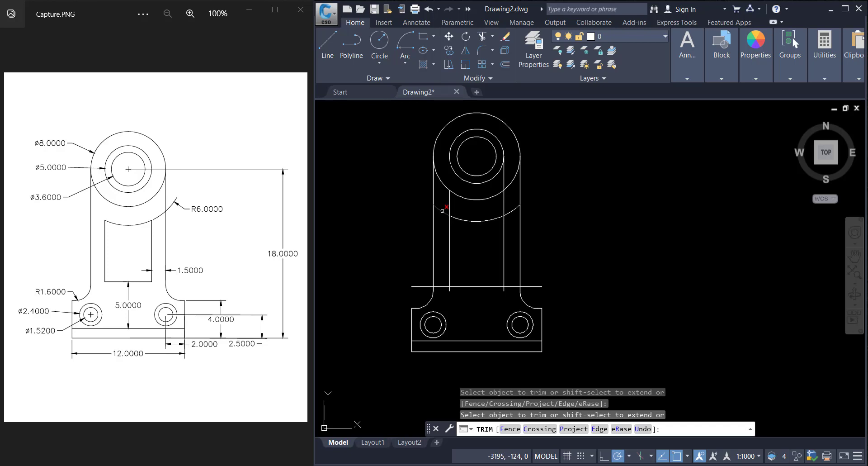
click(442, 210)
click(451, 203)
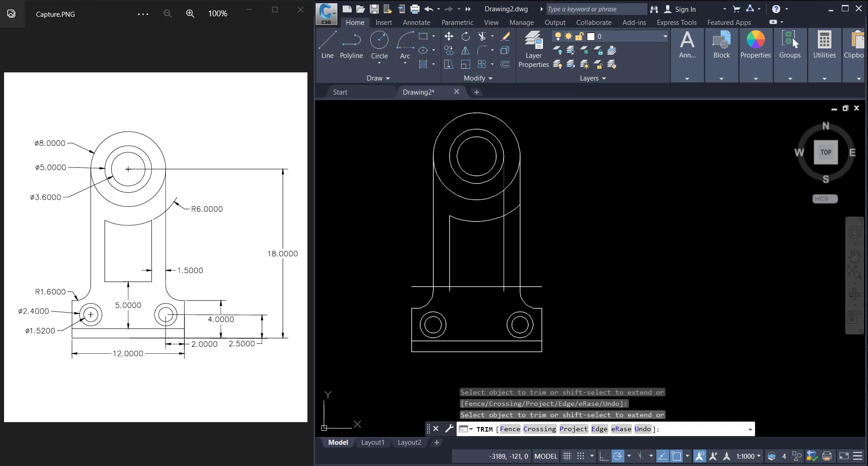
click(504, 179)
scroll(505, 290, up, 5)
click(501, 289)
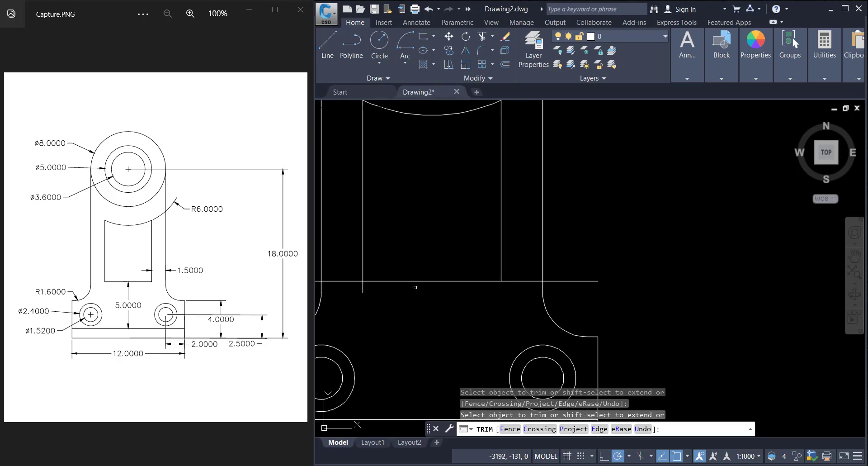
click(364, 287)
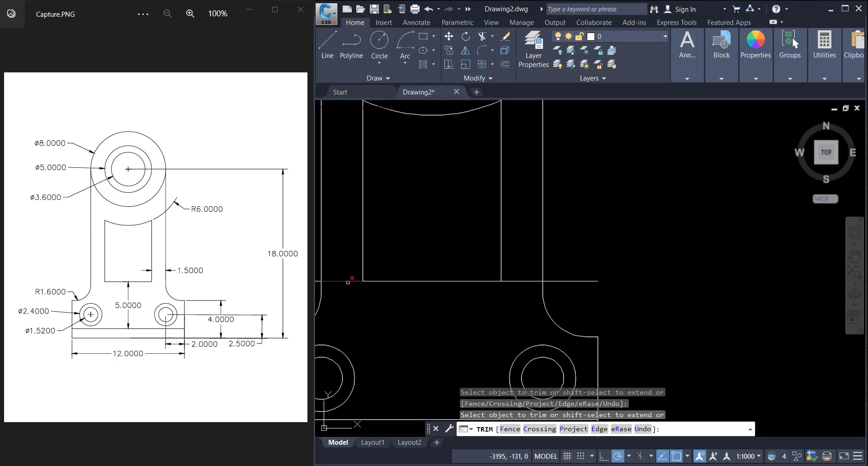
click(345, 281)
click(563, 280)
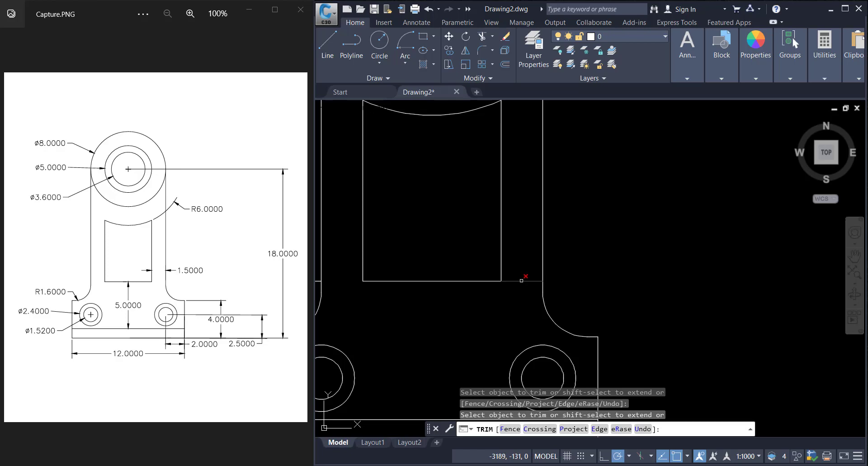
click(521, 280)
scroll(521, 280, down, 5)
click(437, 281)
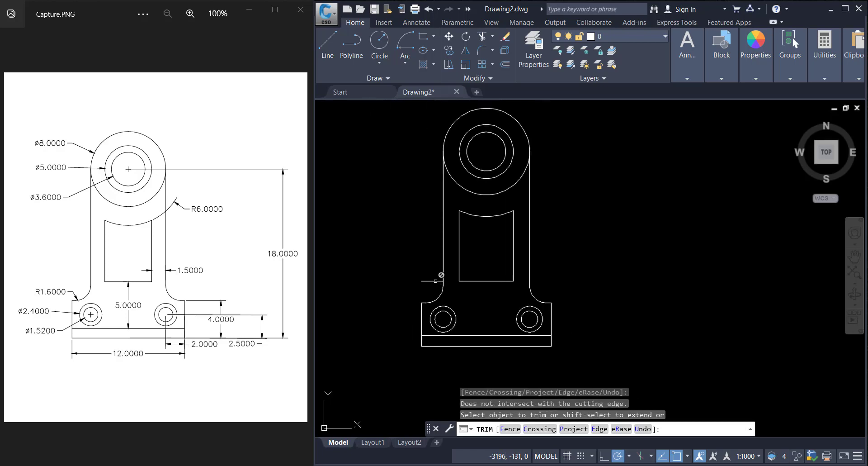
key(Escape)
Step: Erase the leftover short horizontal segment outside the left upright
click(435, 281)
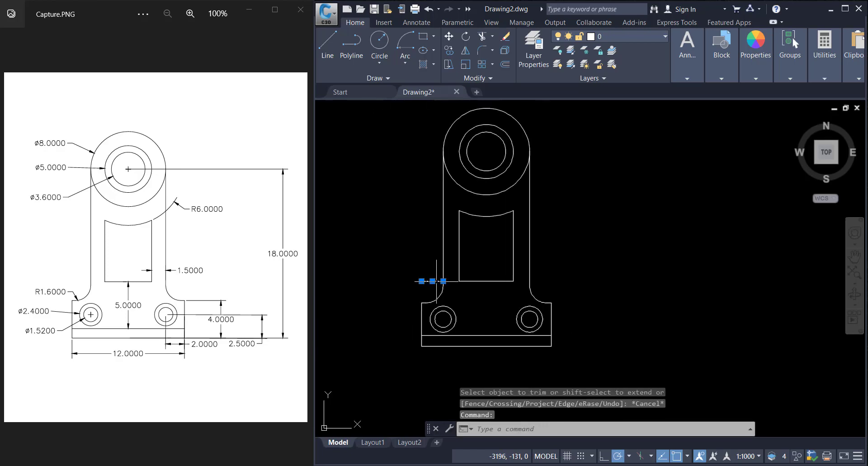
key(Delete)
scroll(479, 267, down, 2)
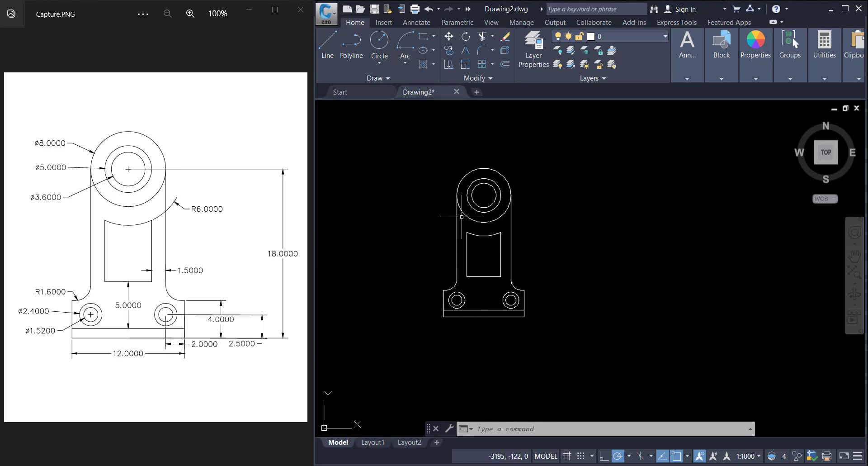
scroll(465, 252, down, 1)
scroll(438, 244, up, 1)
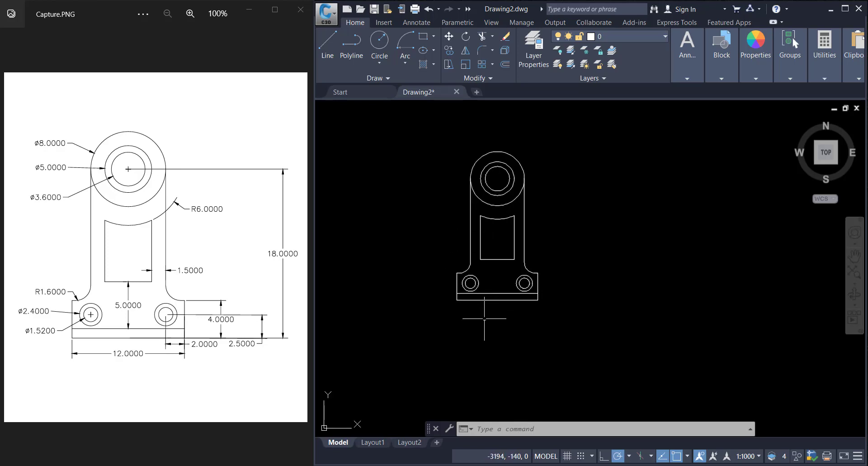